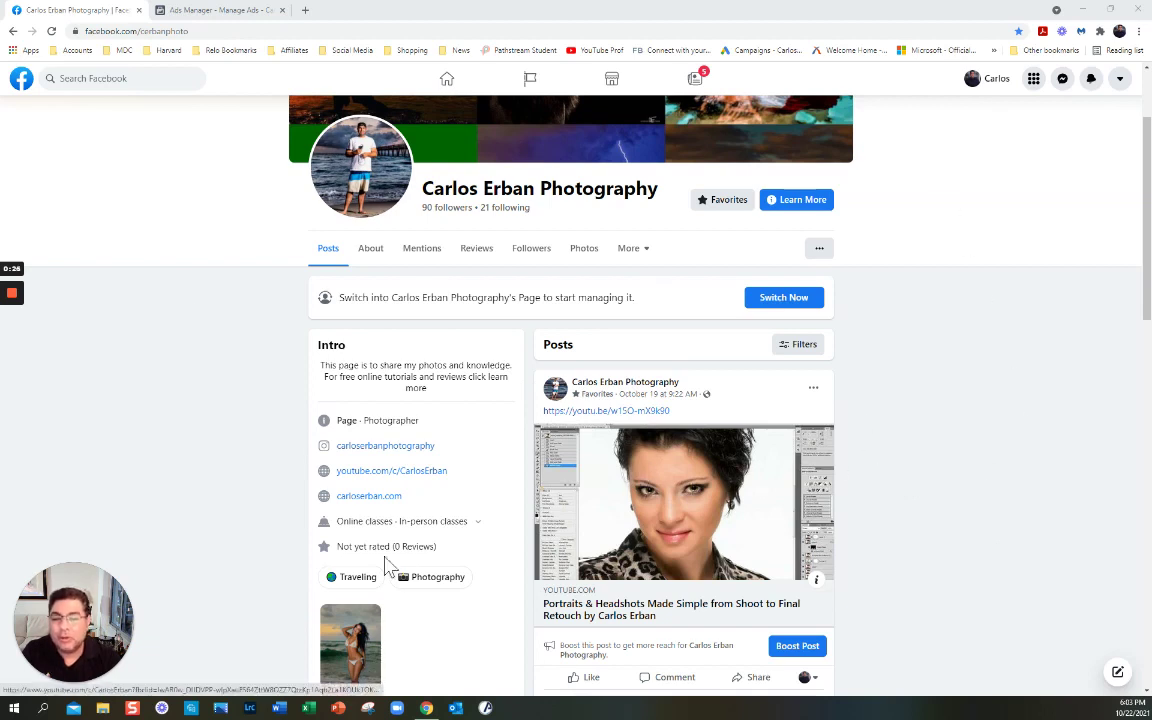
Step: Search Google for "facebook ads manager" in a new browser tab and open the Using Facebook Ads Manager result
scroll(1148, 262, "up", 3)
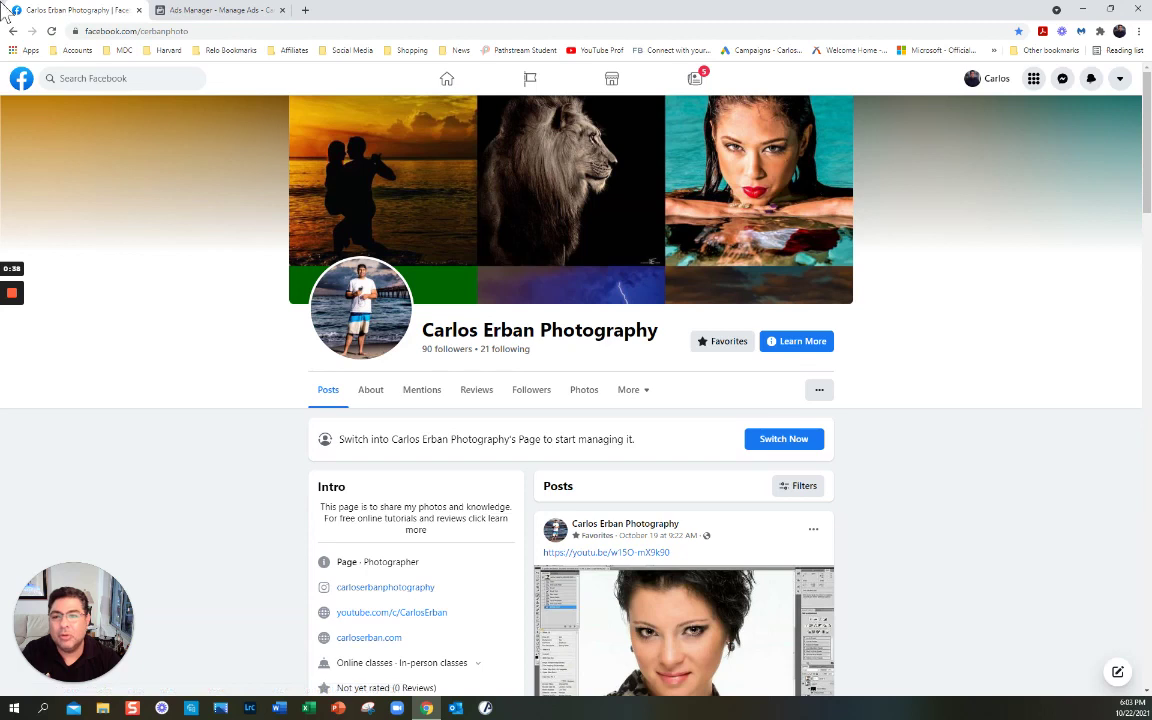
left_click(230, 18)
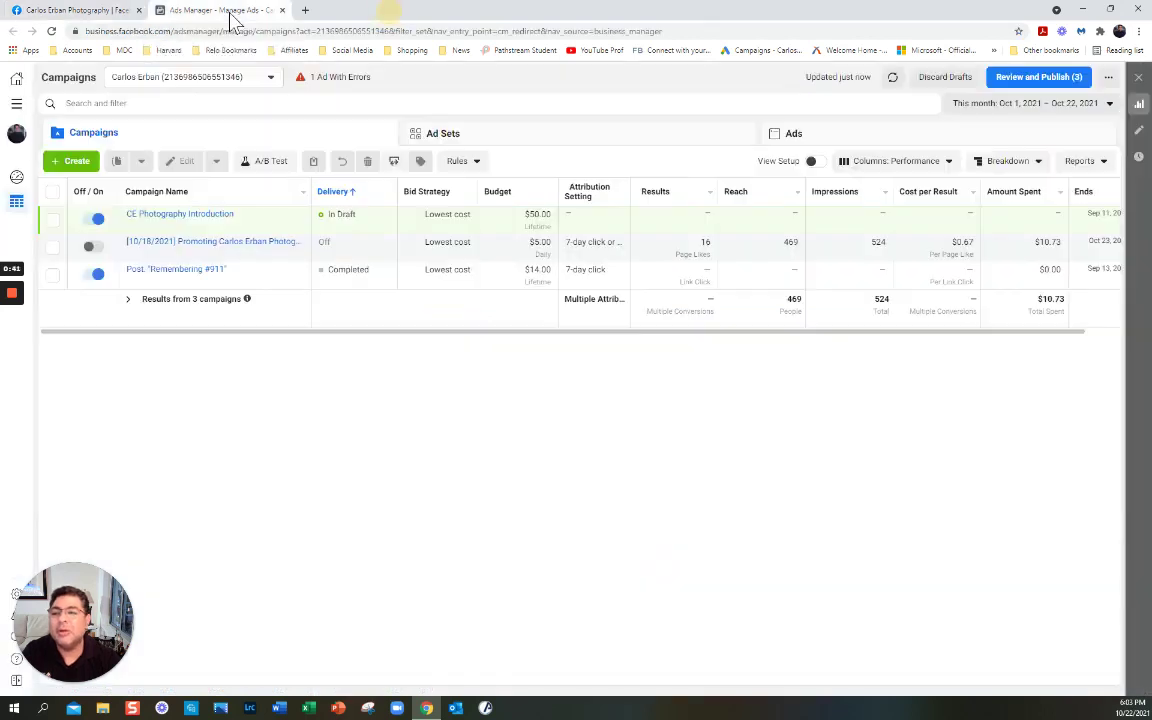
left_click(305, 10)
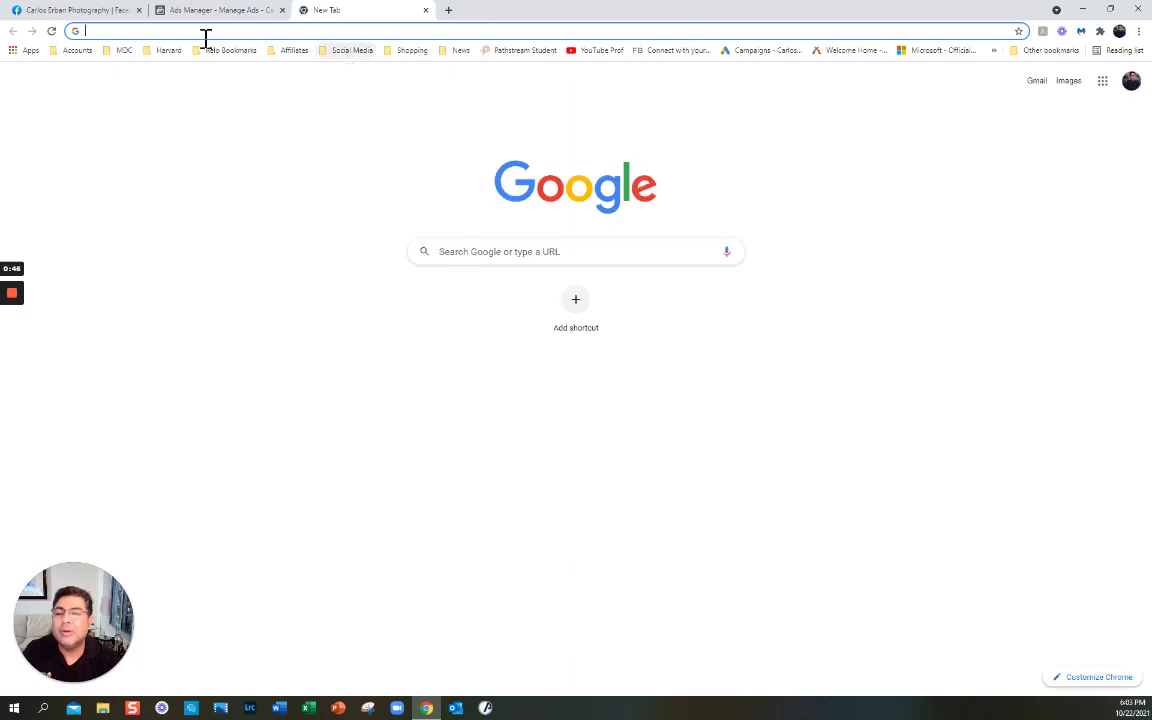
left_click(466, 258)
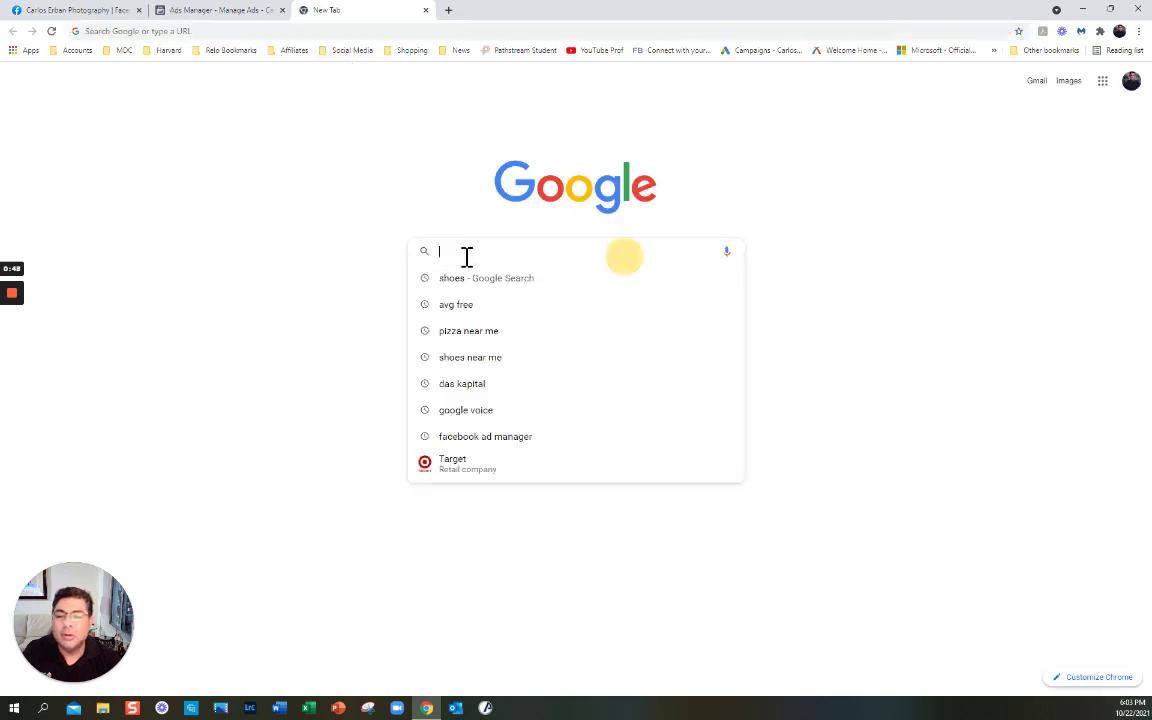
type("face")
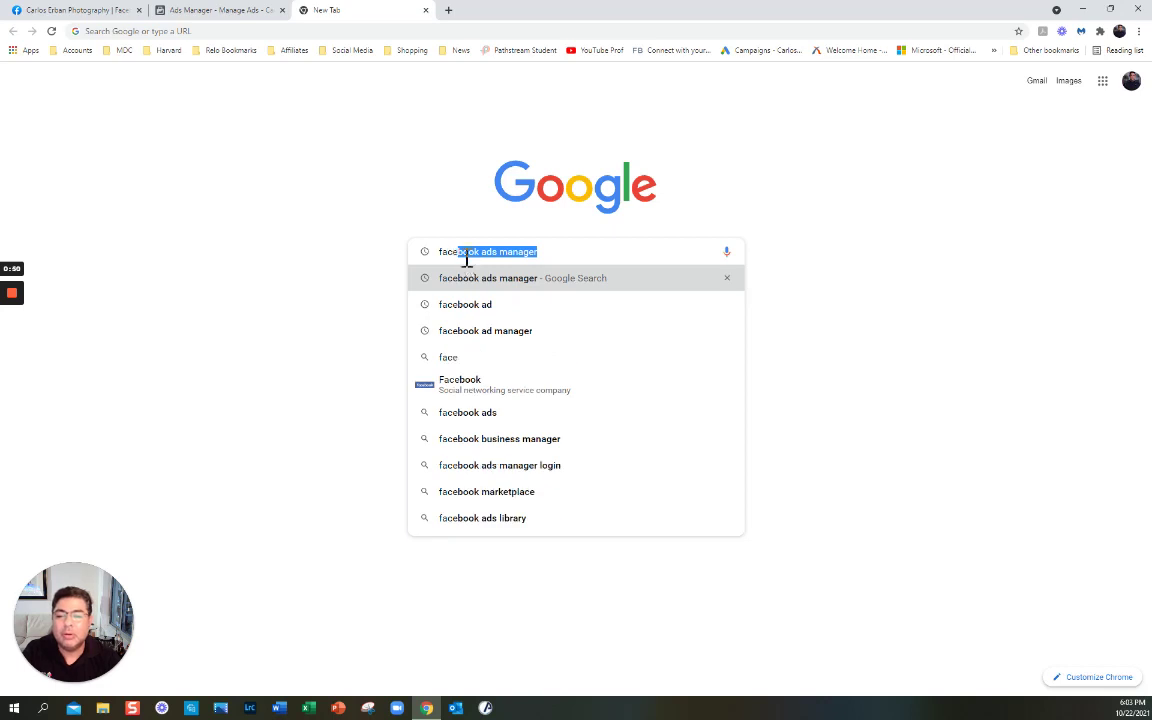
key("Return")
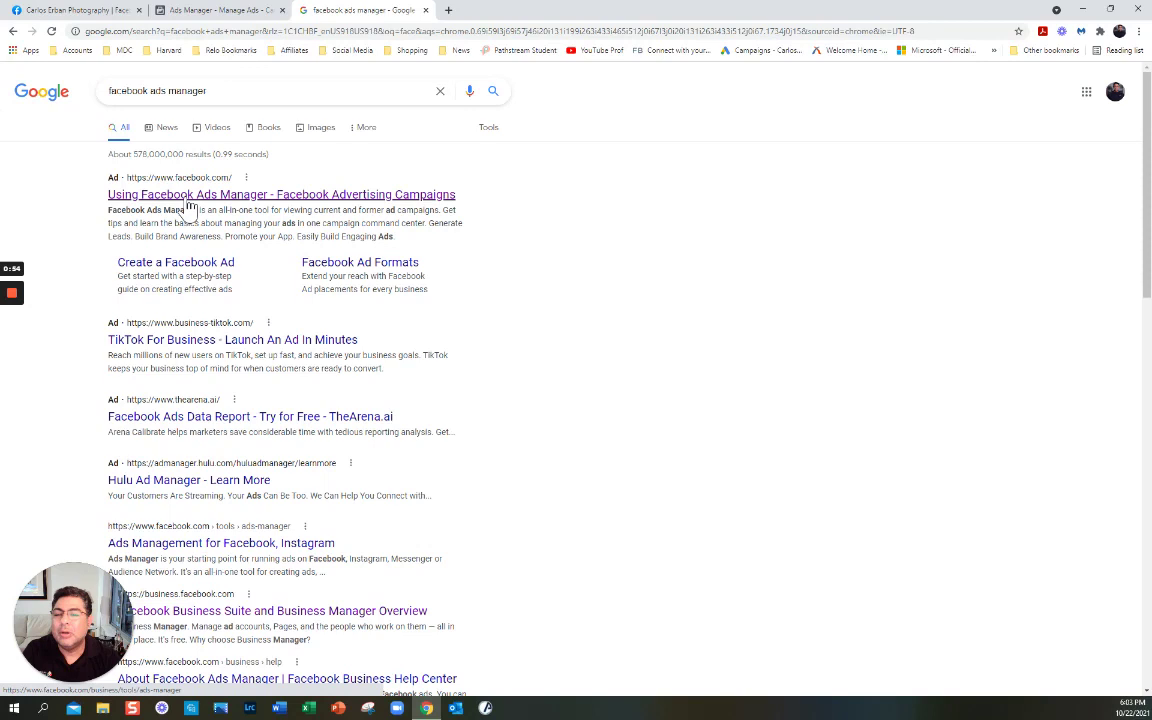
left_click(347, 195)
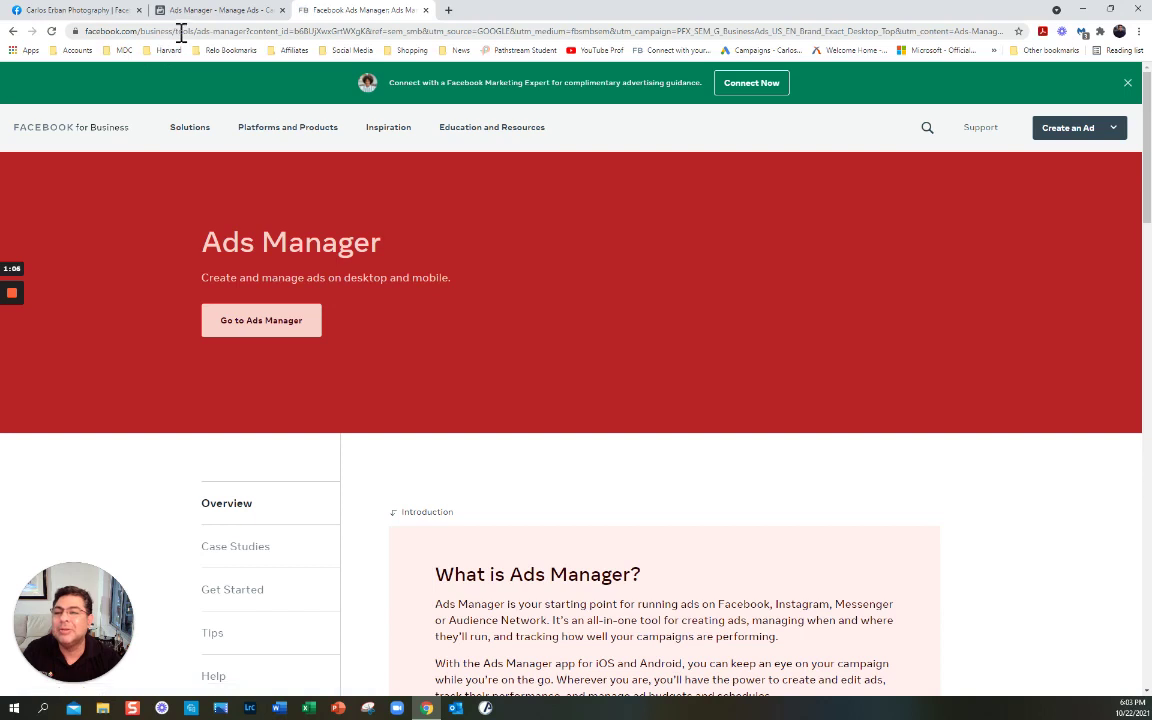
left_click(181, 31)
left_click(181, 31)
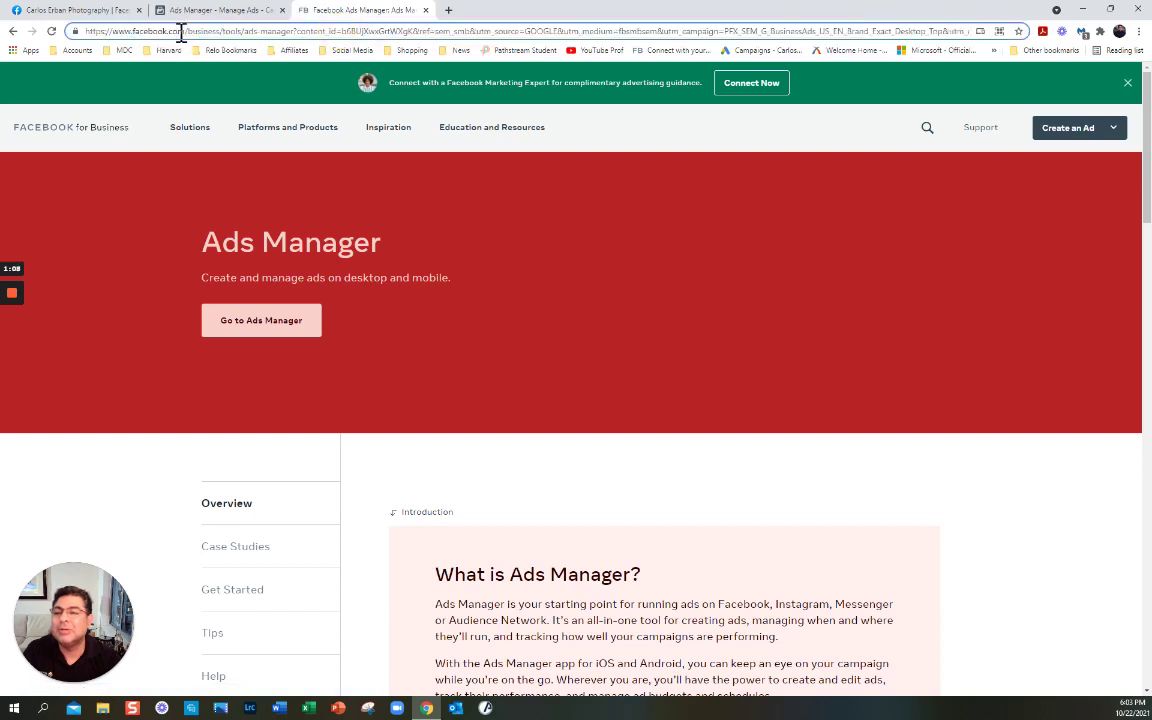
left_click_drag(212, 31, 1140, 20)
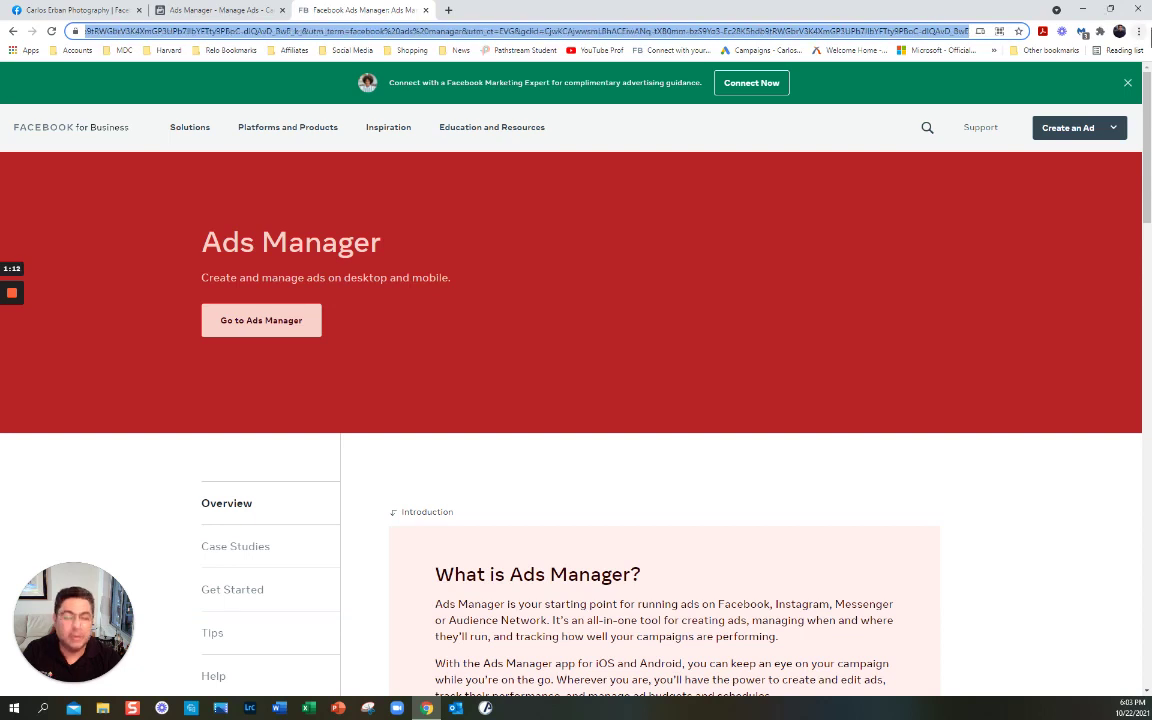
key("BackSpace")
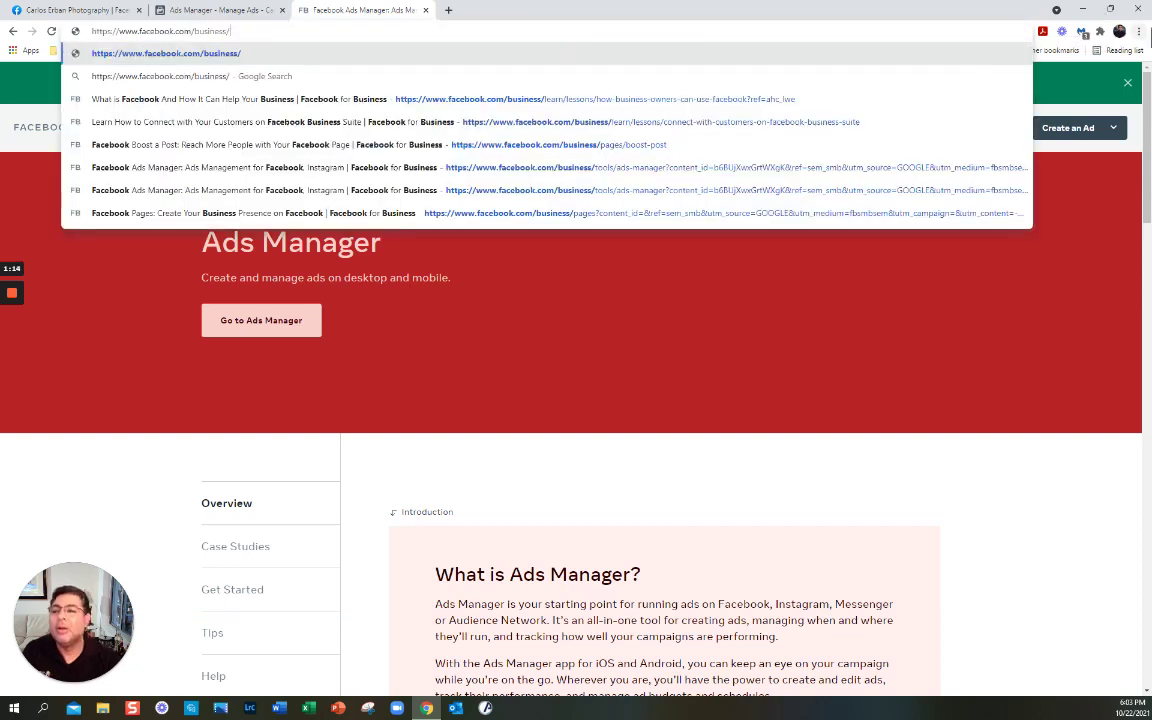
key("Return")
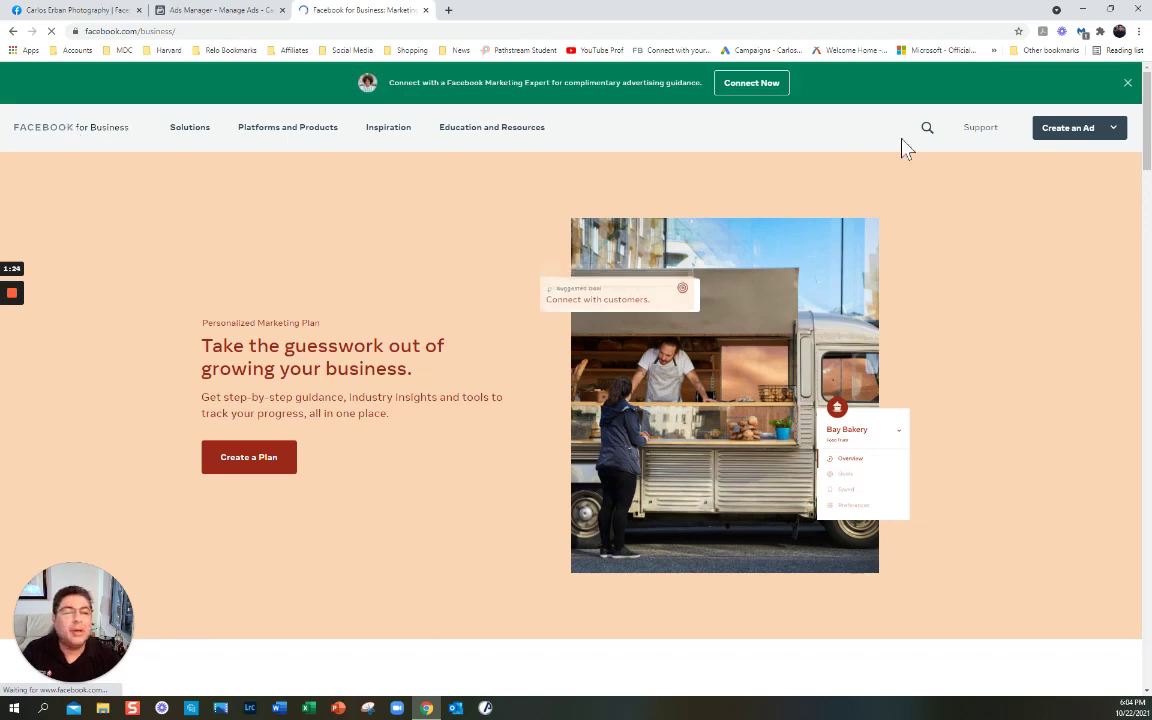
left_click(1118, 140)
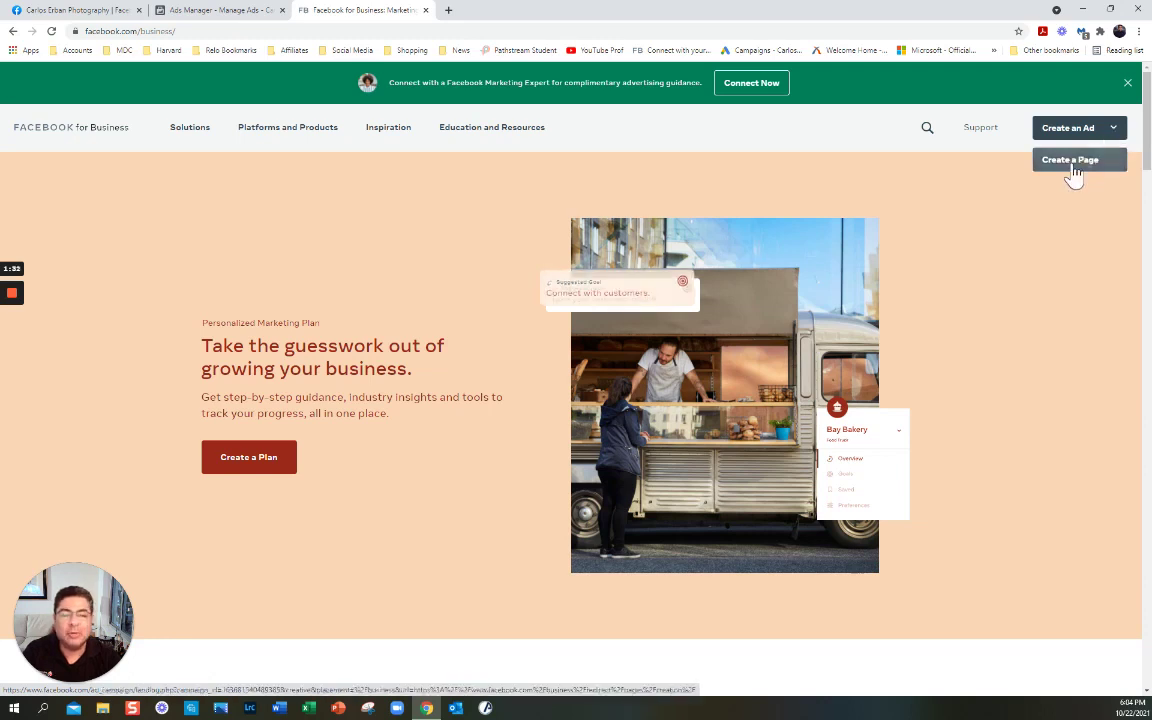
left_click(426, 11)
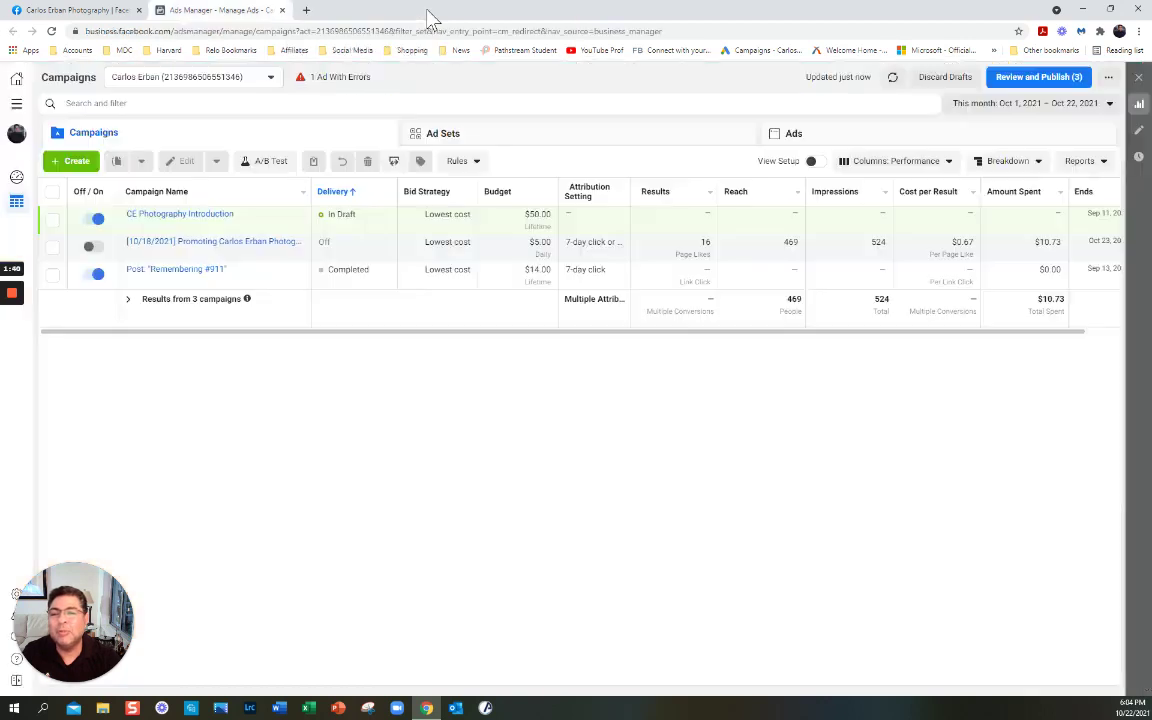
Step: Return to the photography Page on Facebook and switch into it to start managing it
left_click(63, 15)
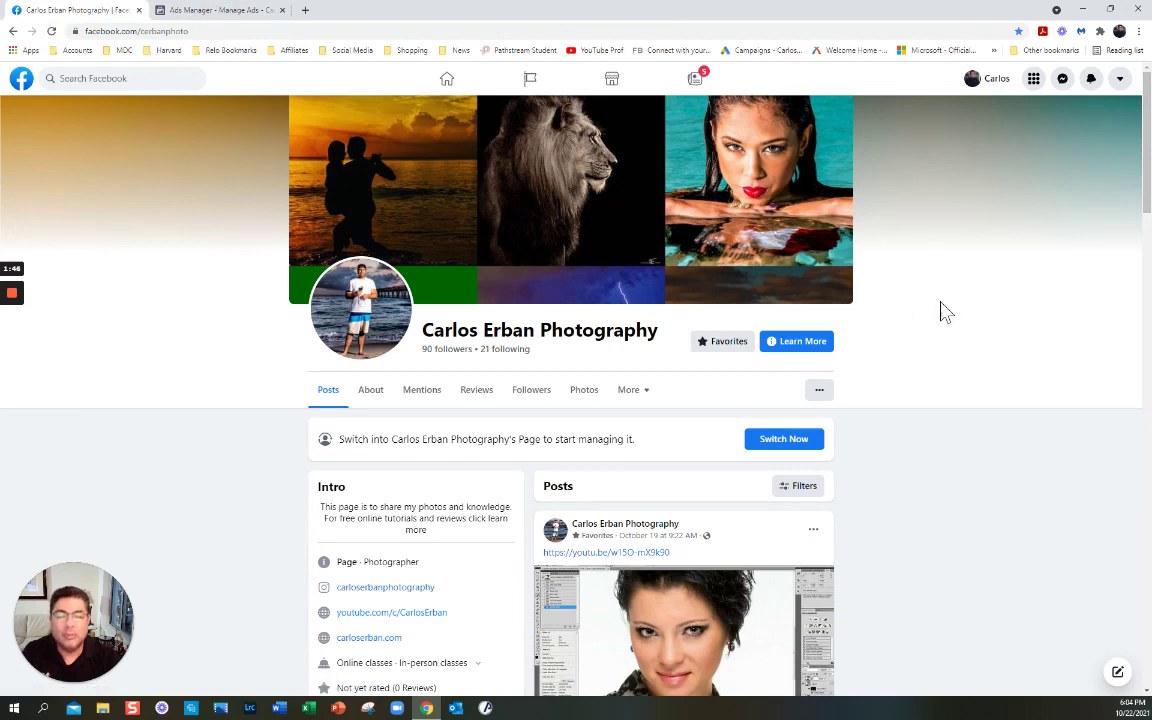
left_click(218, 12)
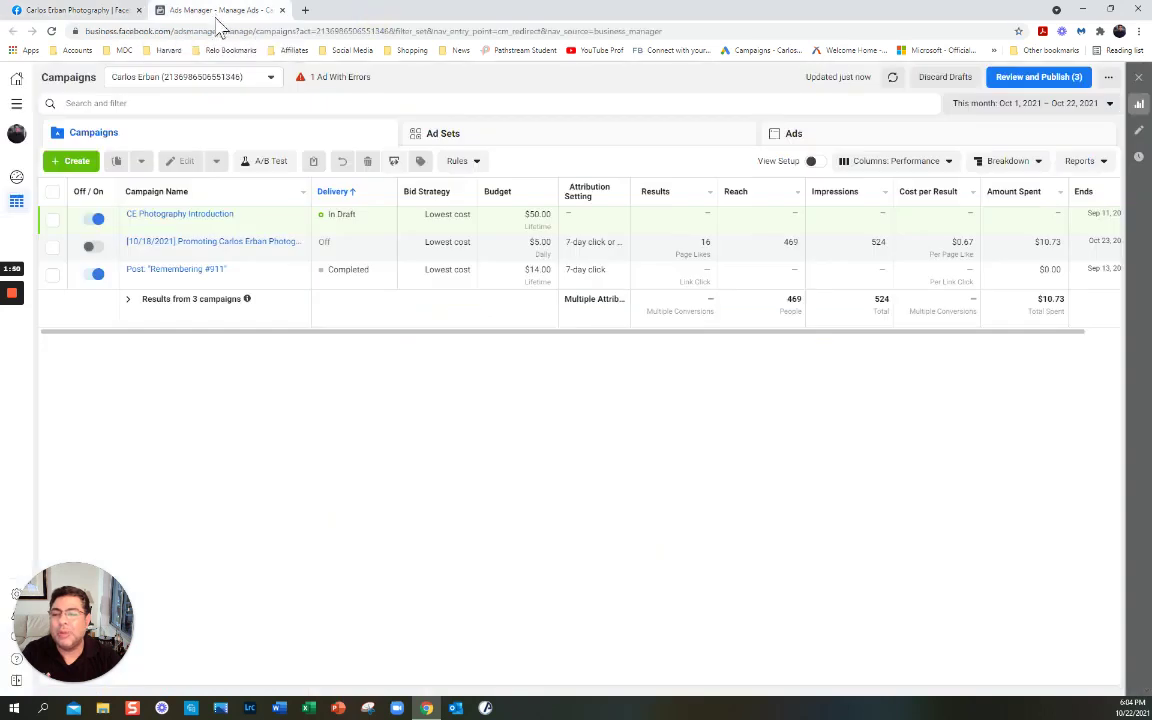
left_click(48, 12)
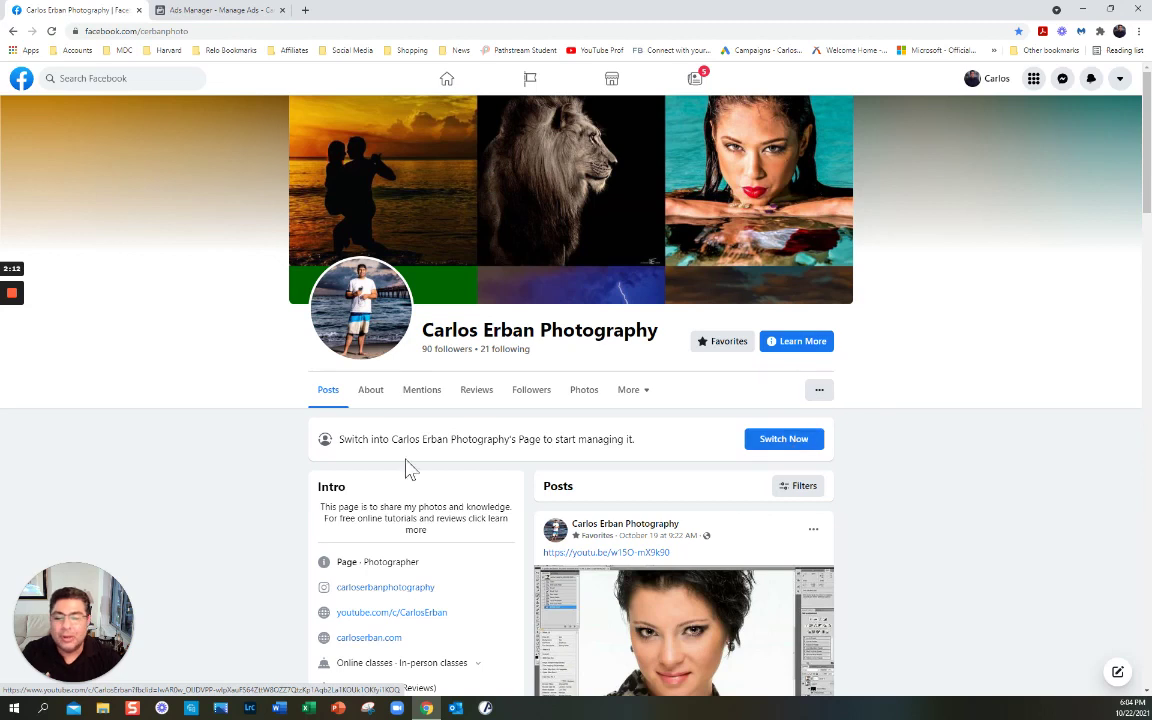
left_click(779, 444)
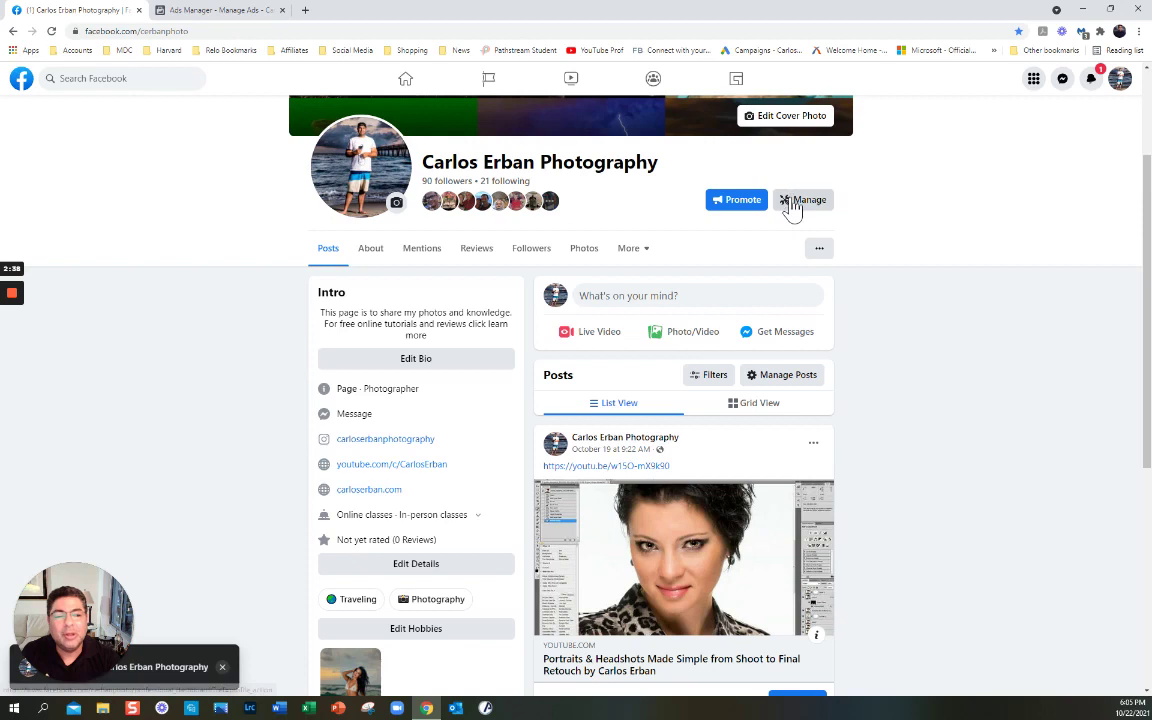
Step: View the ad types offered for promoting the Page and go back to the Page
scroll(1027, 315, "up", 2)
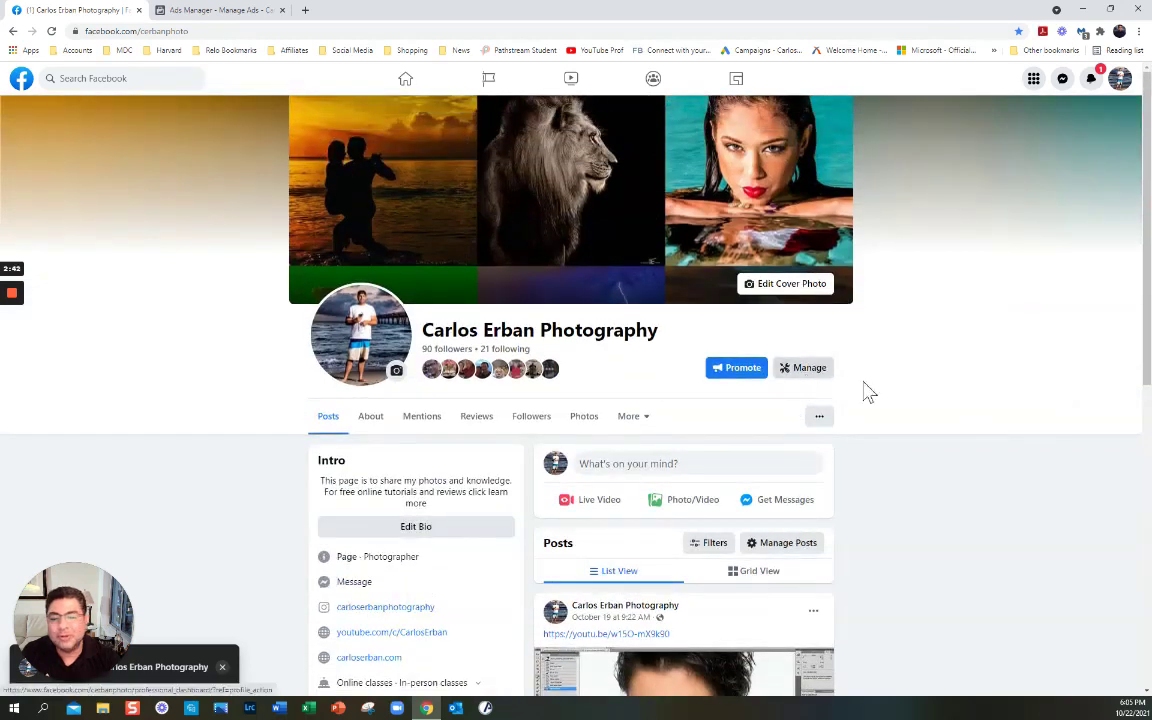
left_click(730, 374)
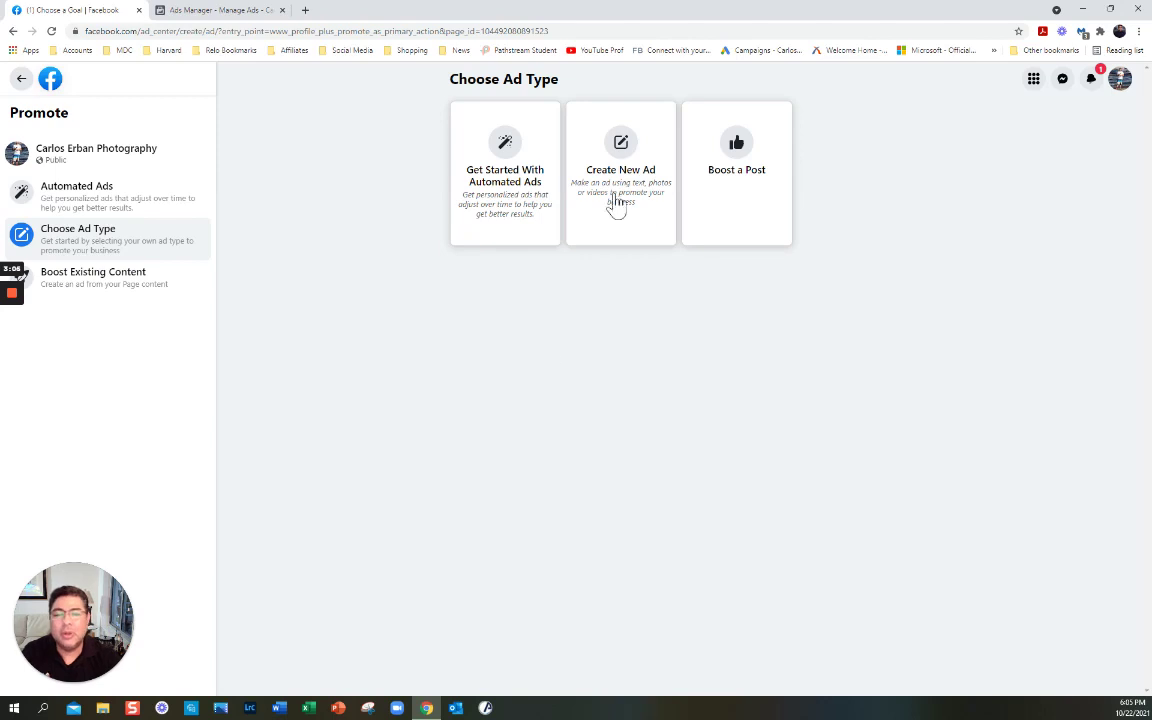
left_click(21, 78)
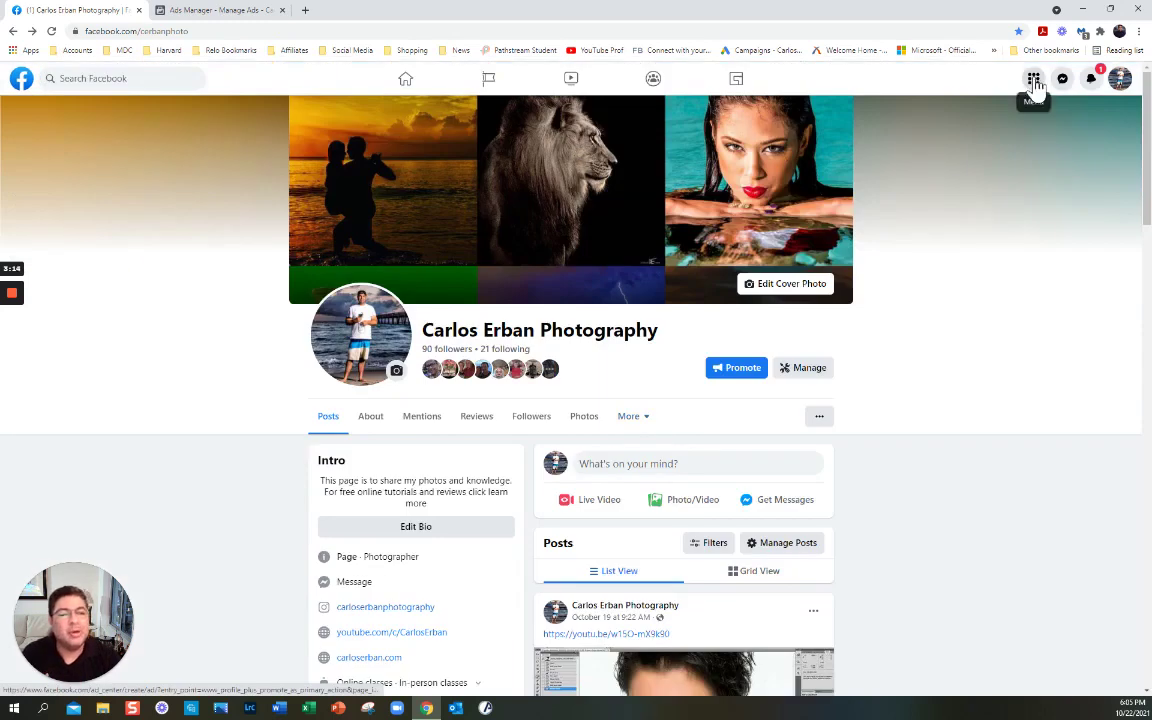
Step: Start a new ad from Facebook's Create options, cancel the new campaign, and return to the photography Page
left_click(1035, 82)
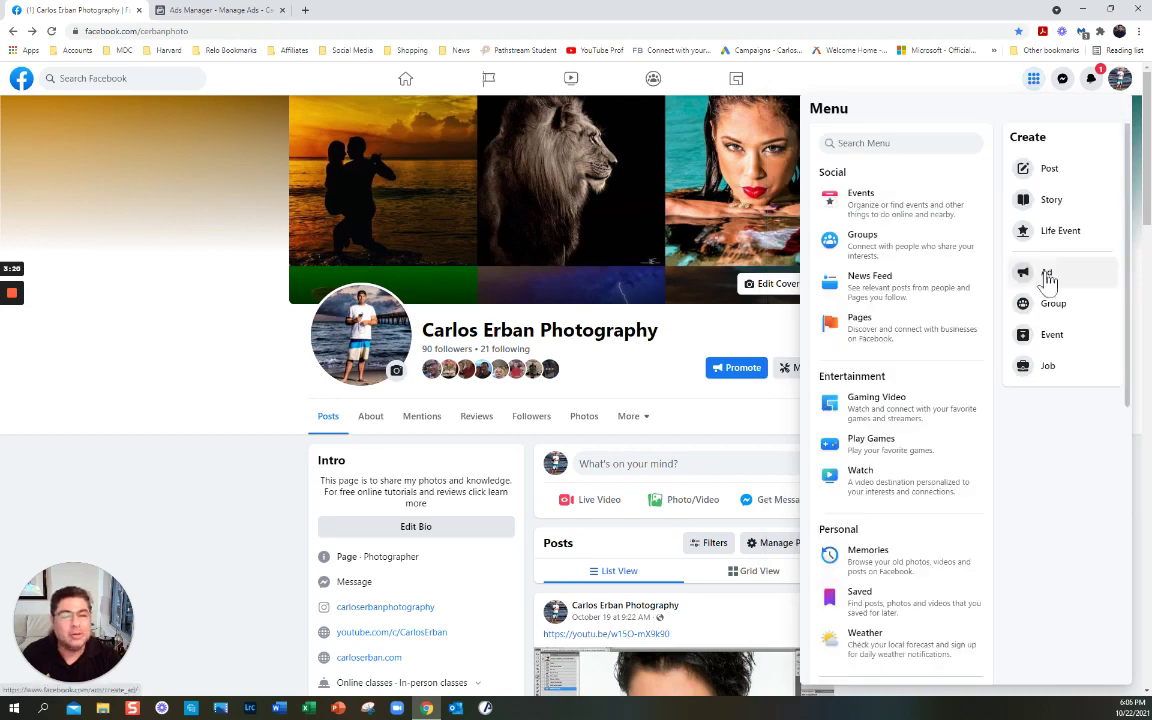
scroll(977, 322, "down", 3)
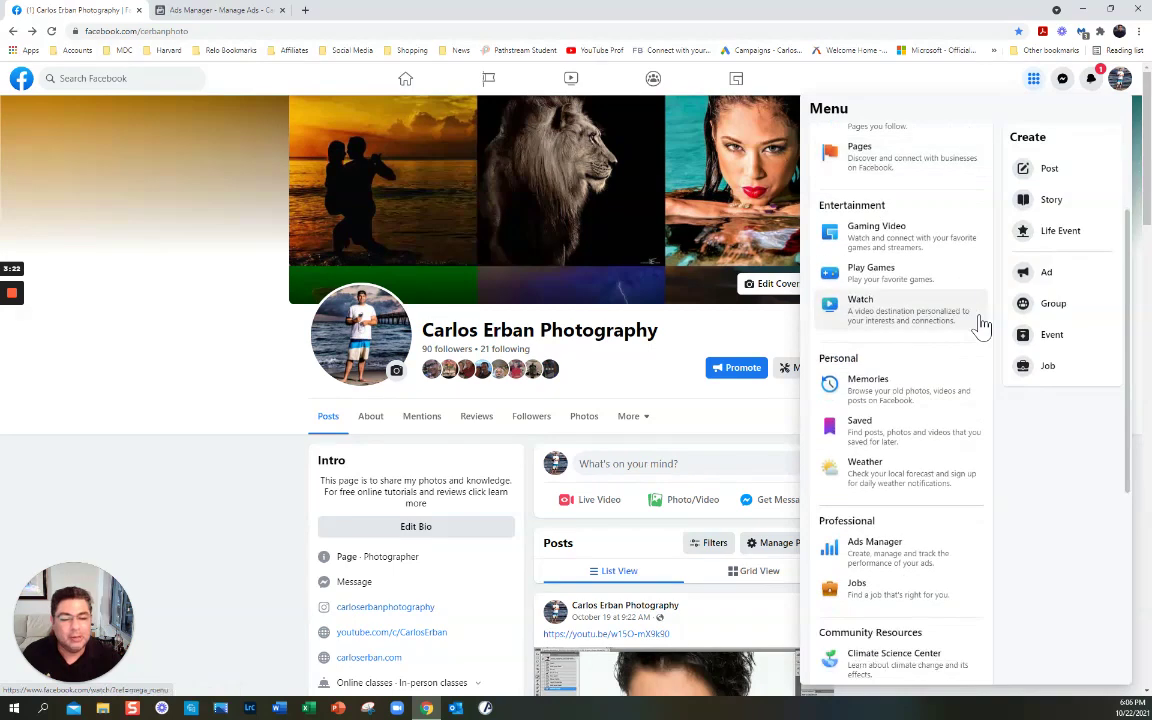
scroll(930, 420, "down", 1)
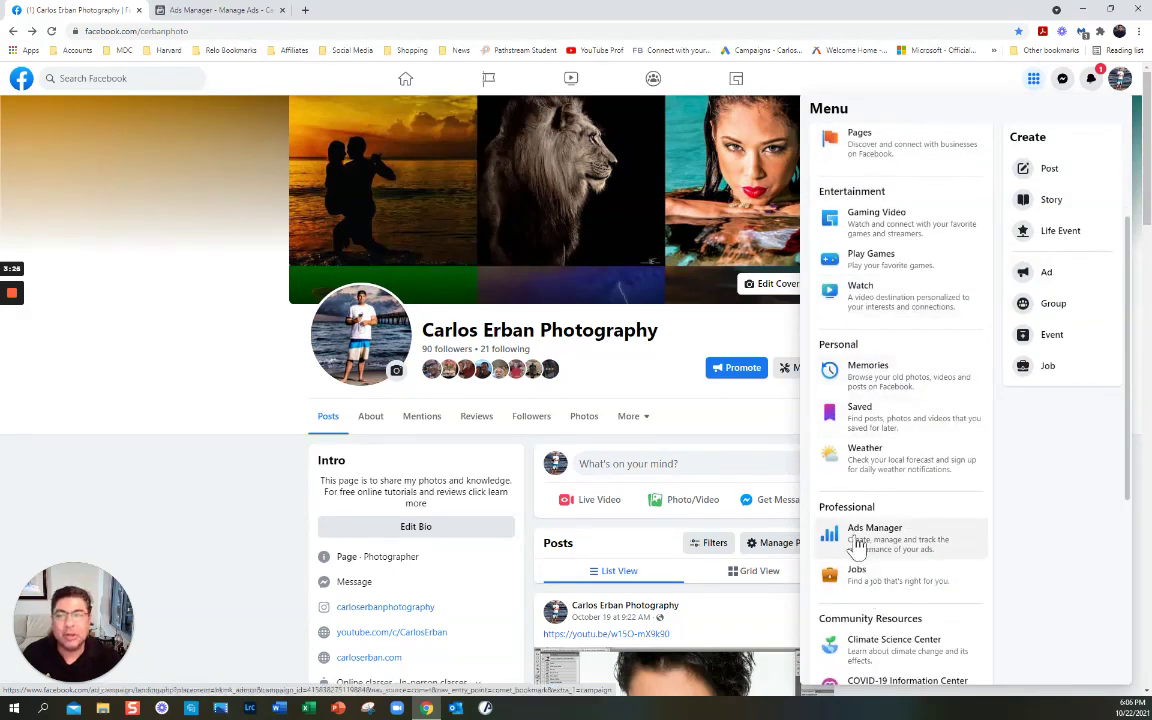
scroll(1062, 485, "up", 3)
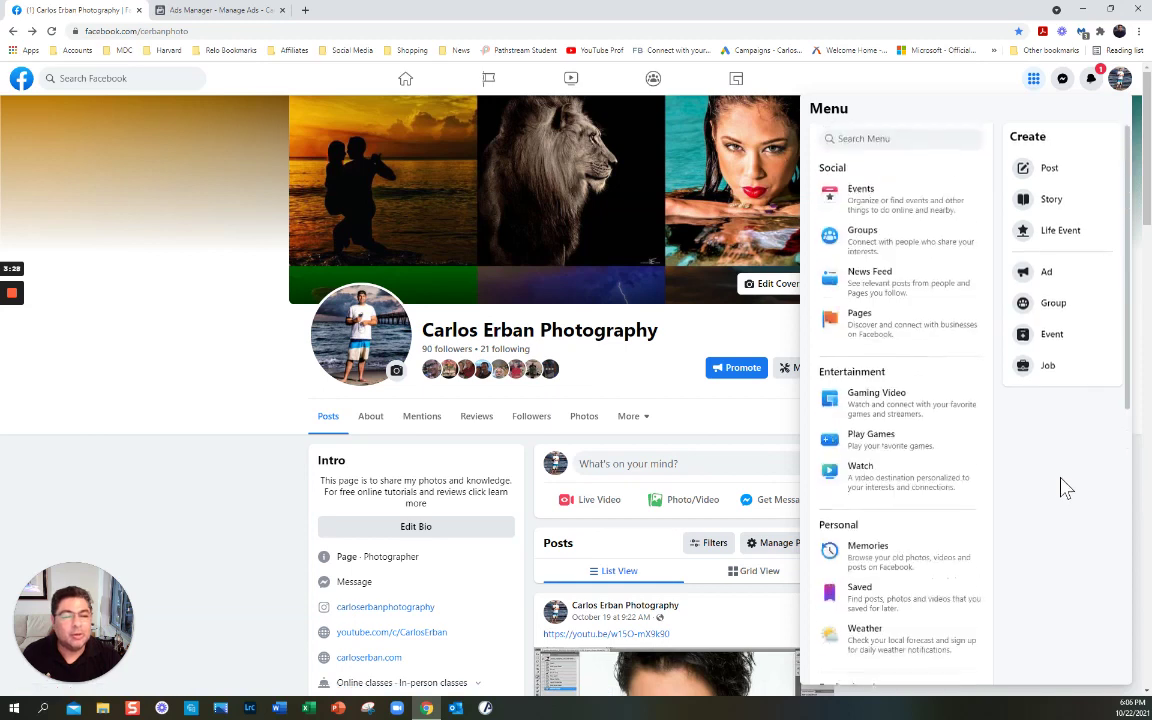
left_click(1041, 280)
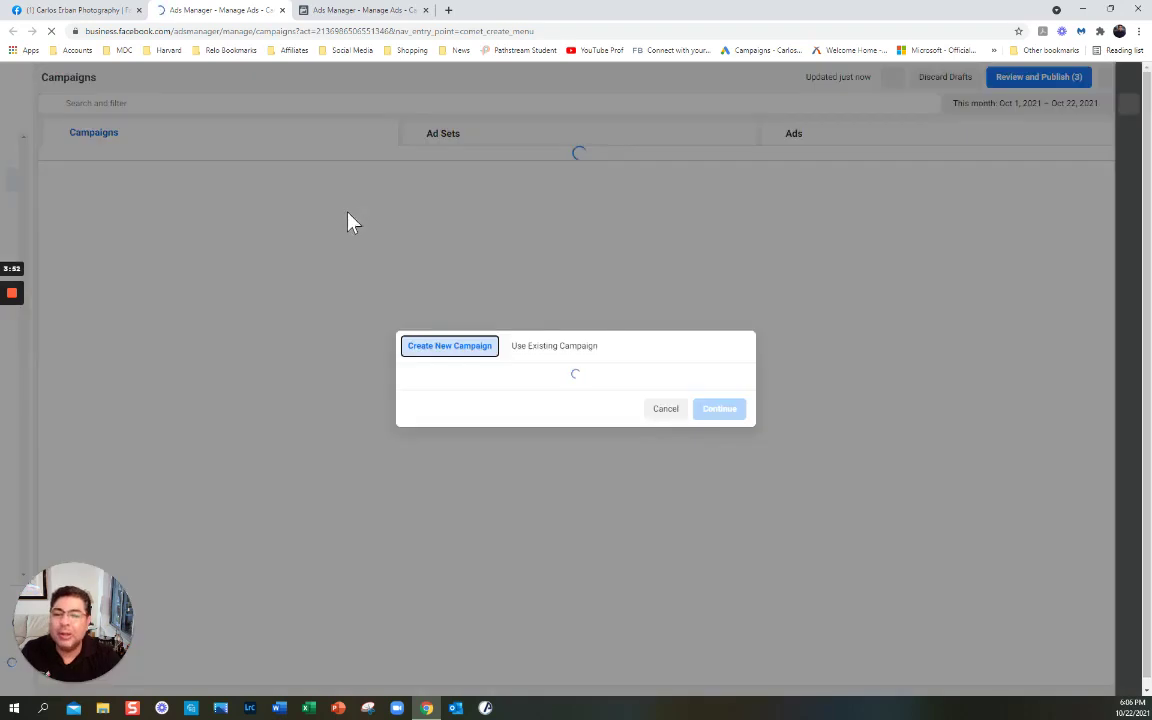
left_click(667, 412)
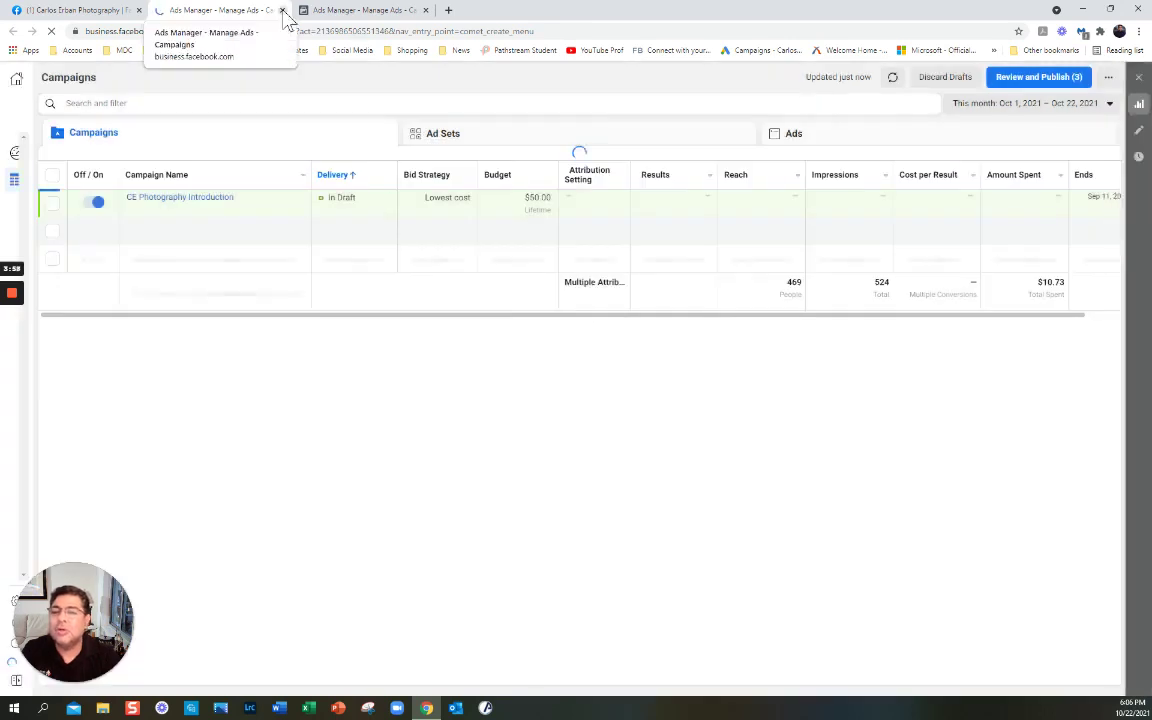
left_click(282, 10)
left_click(80, 12)
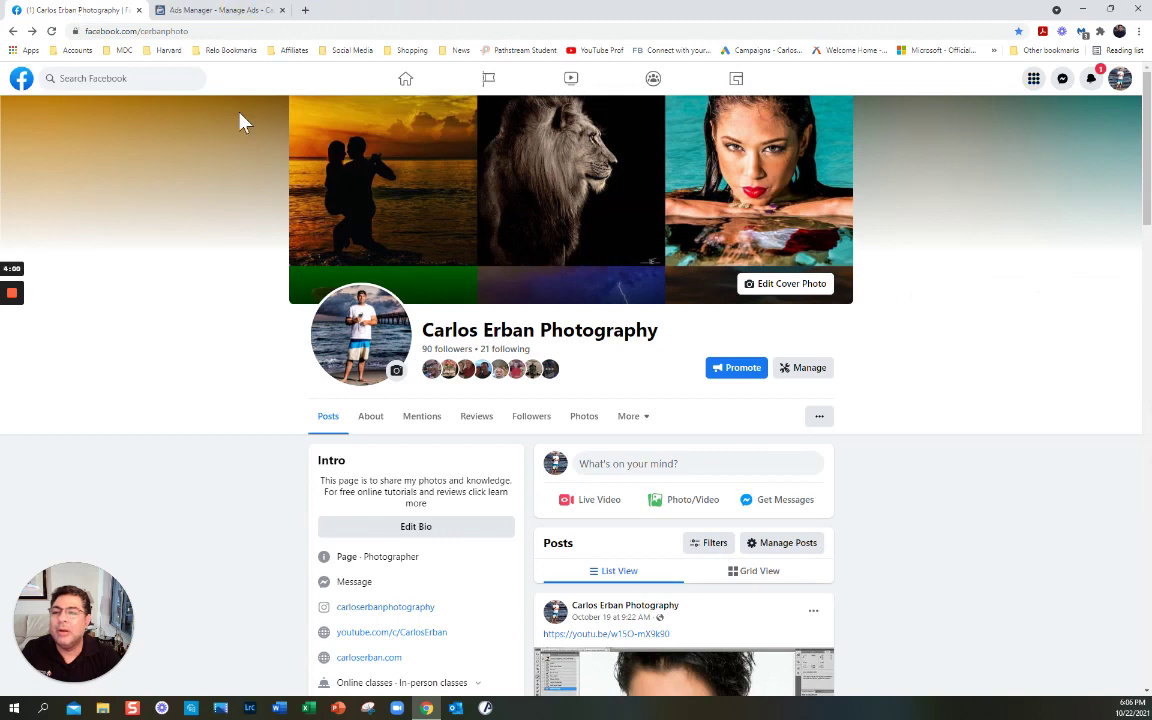
Step: Start promoting the photography Page with the Create New Ad type and look over its ad form
left_click(738, 383)
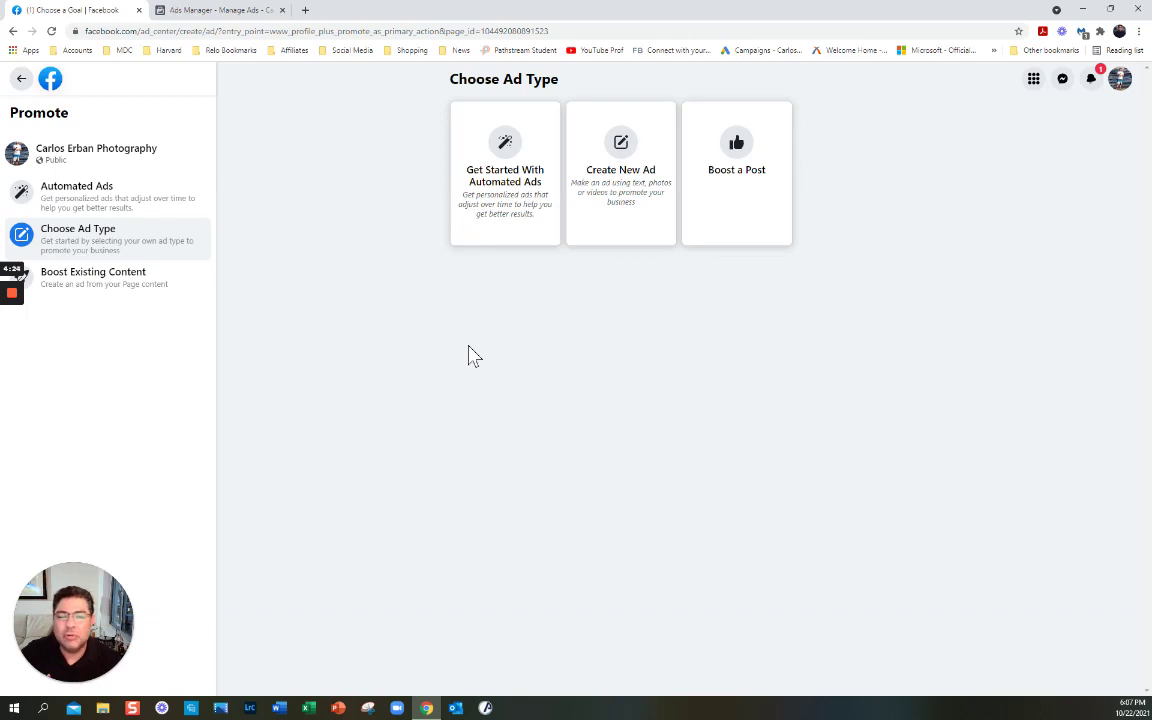
left_click(620, 155)
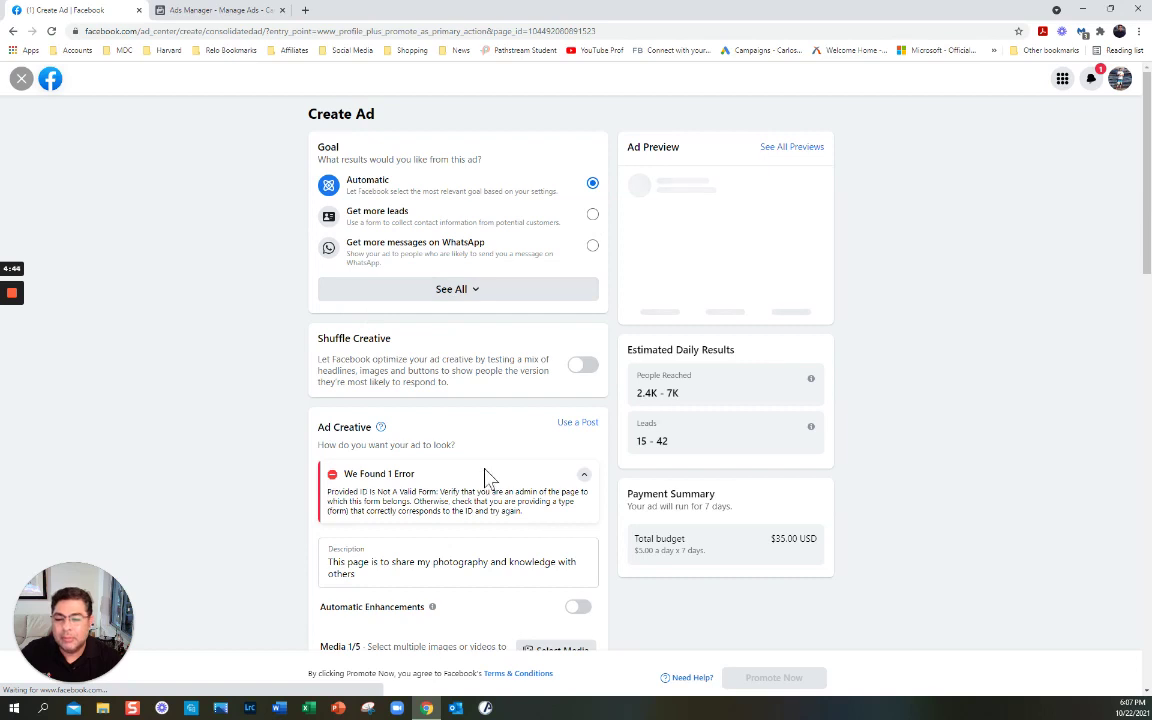
scroll(465, 505, "down", 3)
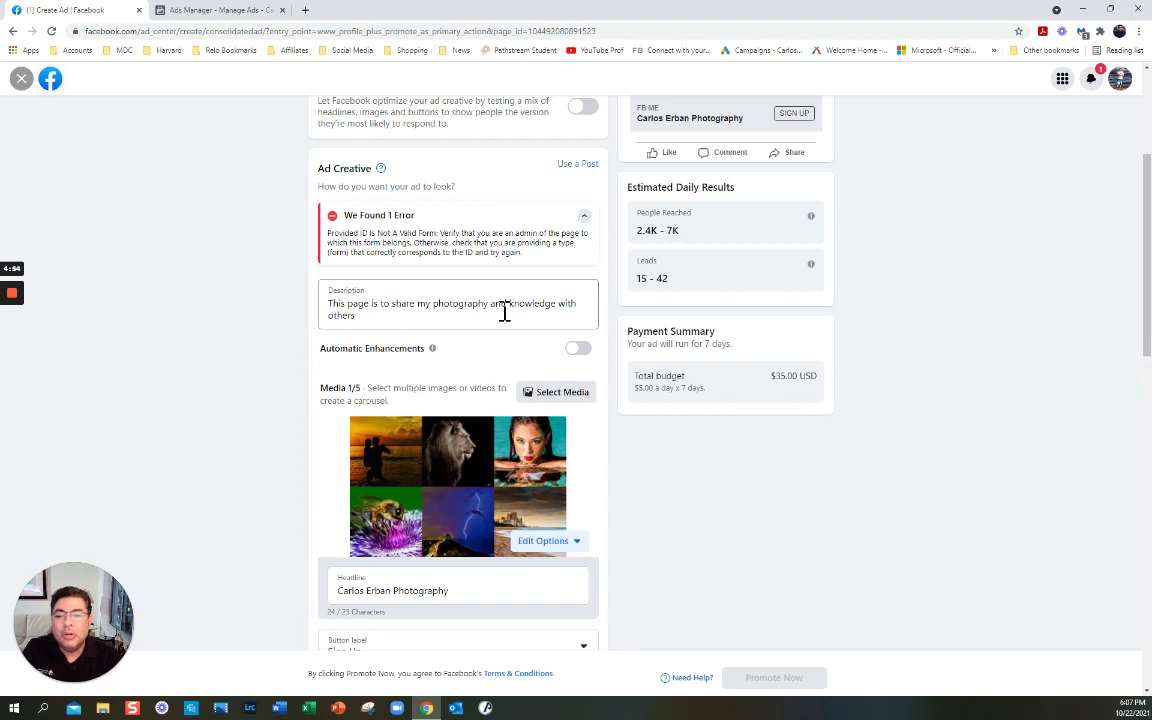
scroll(990, 337, "up", 3)
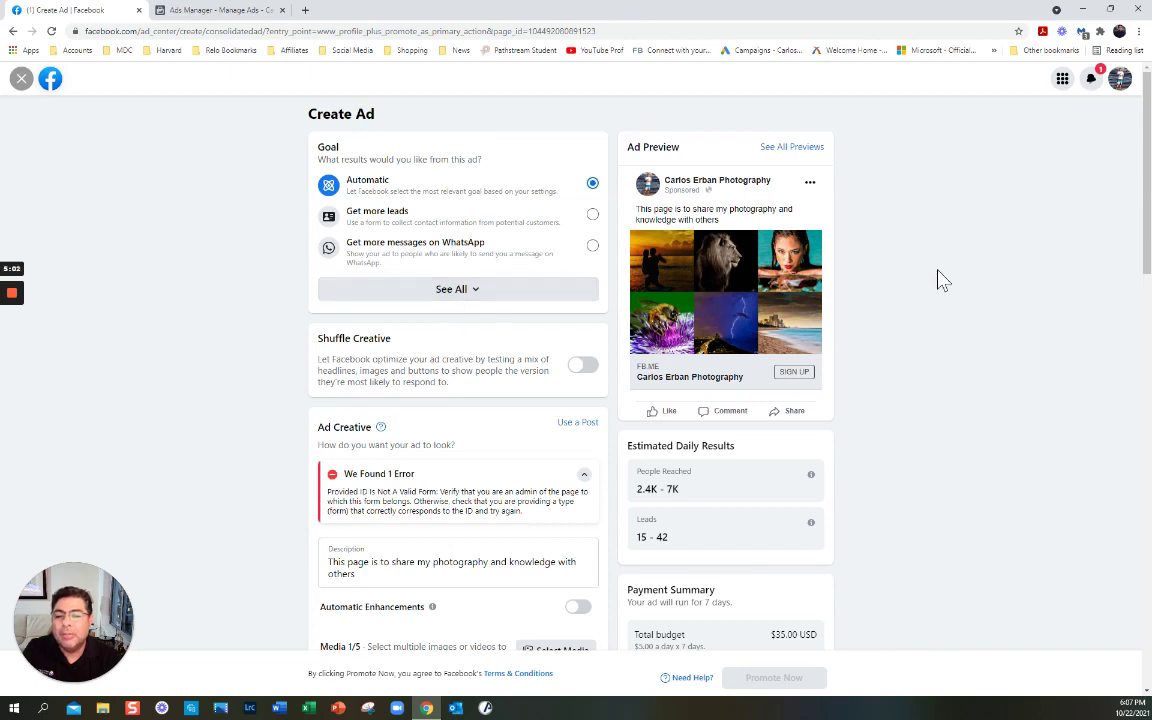
Step: Replace the ad creative's description with "If you enjoy photography"
scroll(940, 280, "down", 2)
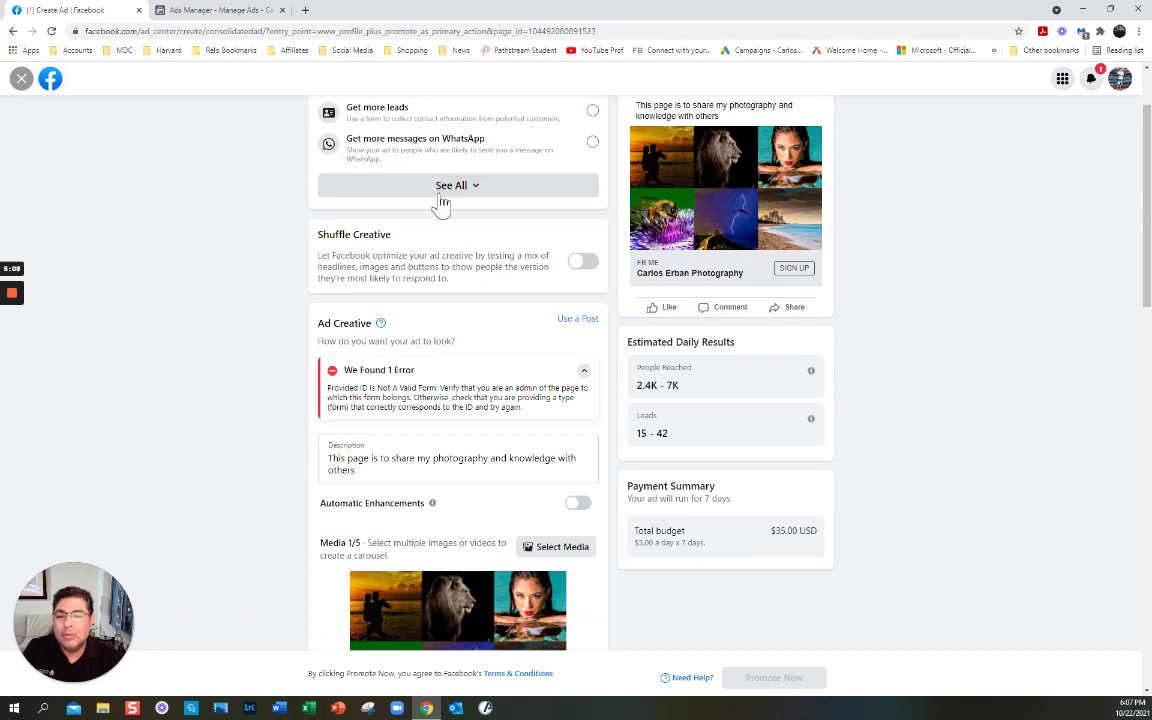
scroll(958, 293, "down", 1)
scroll(958, 293, "down", 1)
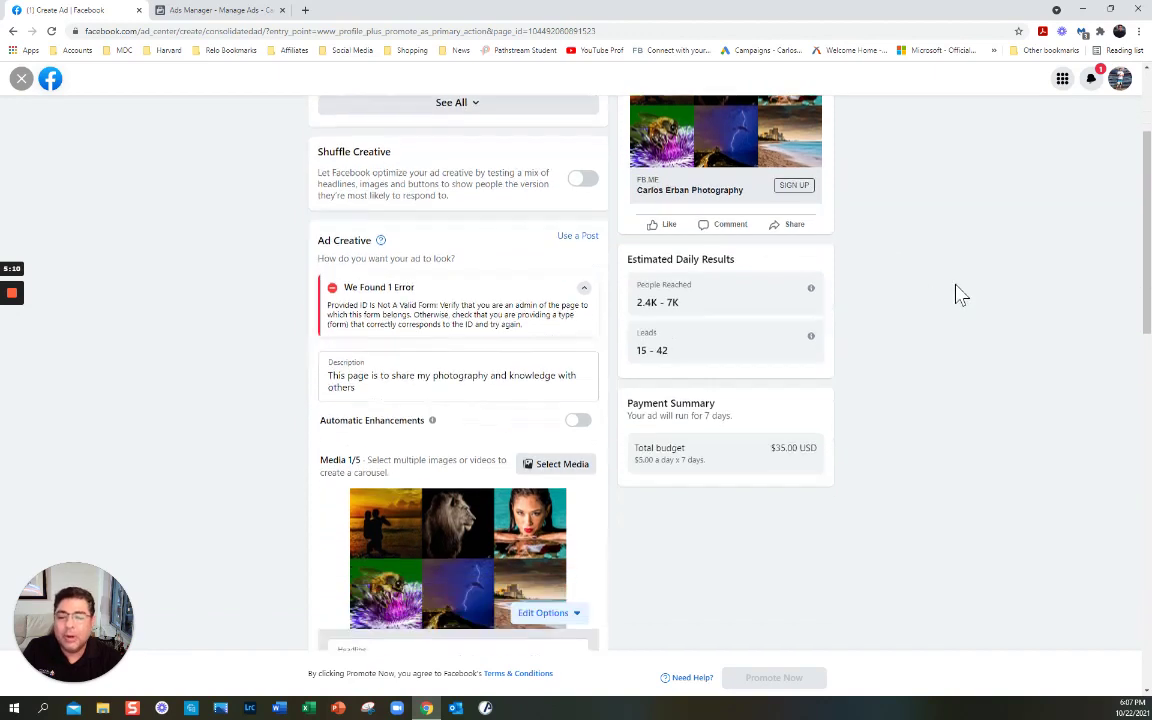
left_click(328, 377)
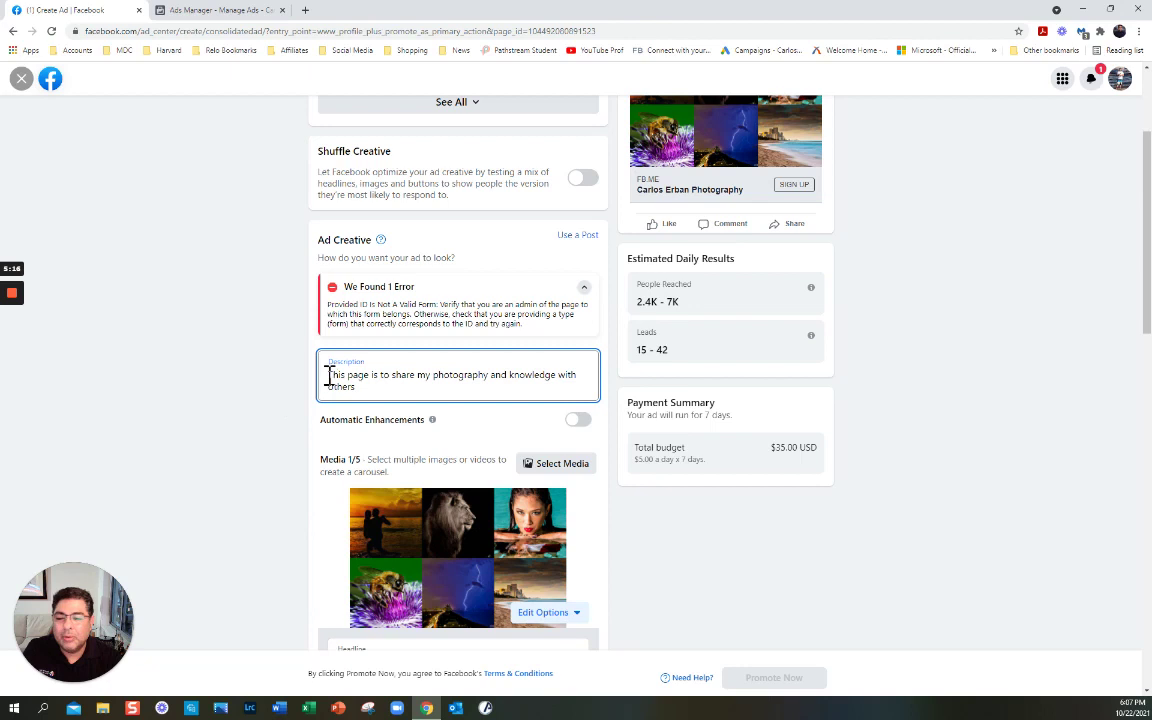
left_click_drag(329, 378, 432, 390)
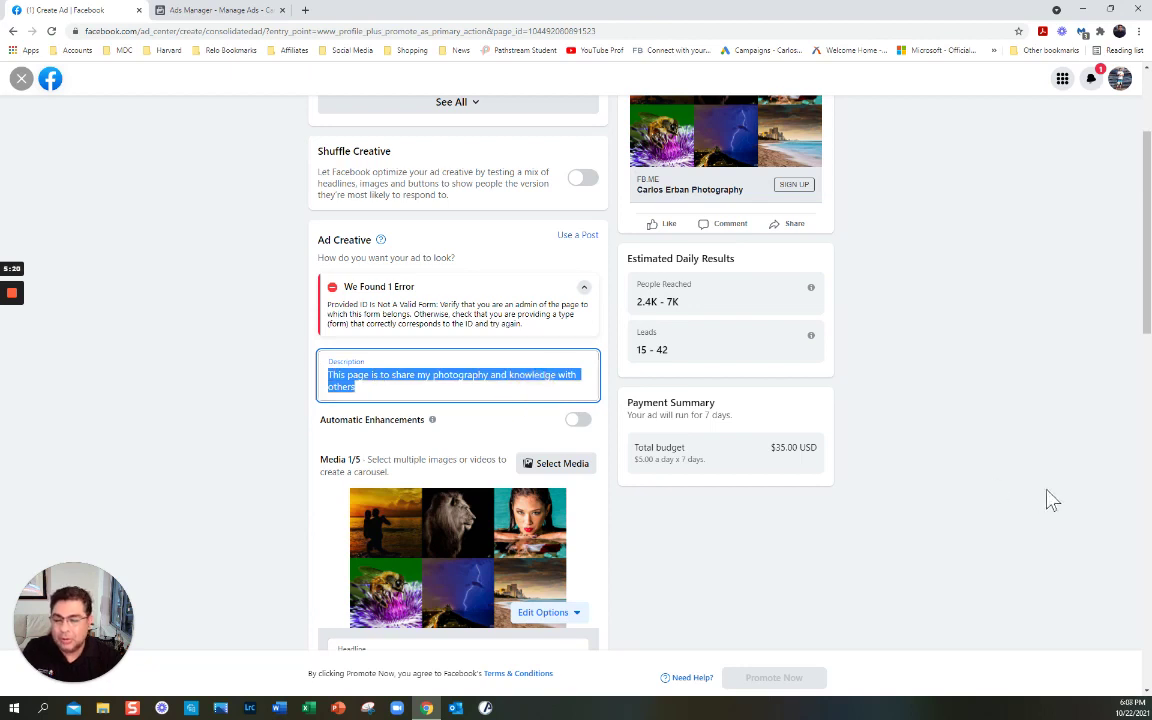
key("BackSpace")
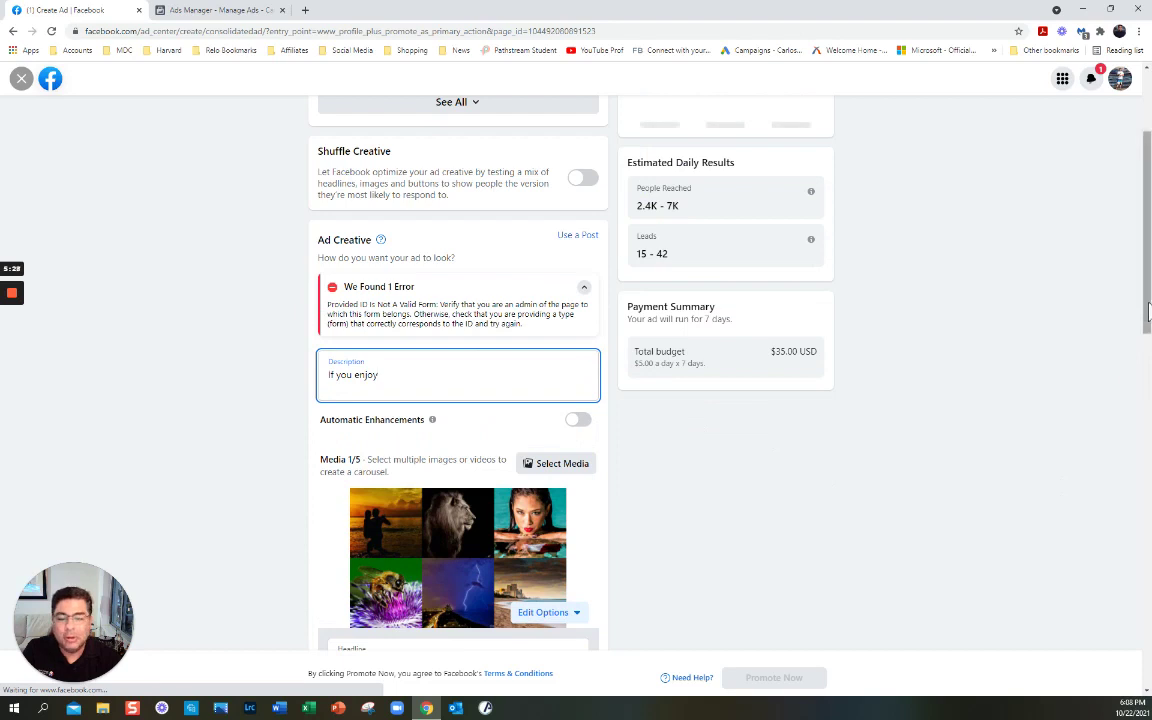
scroll(1149, 256, "up", 1)
scroll(1149, 256, "up", 1)
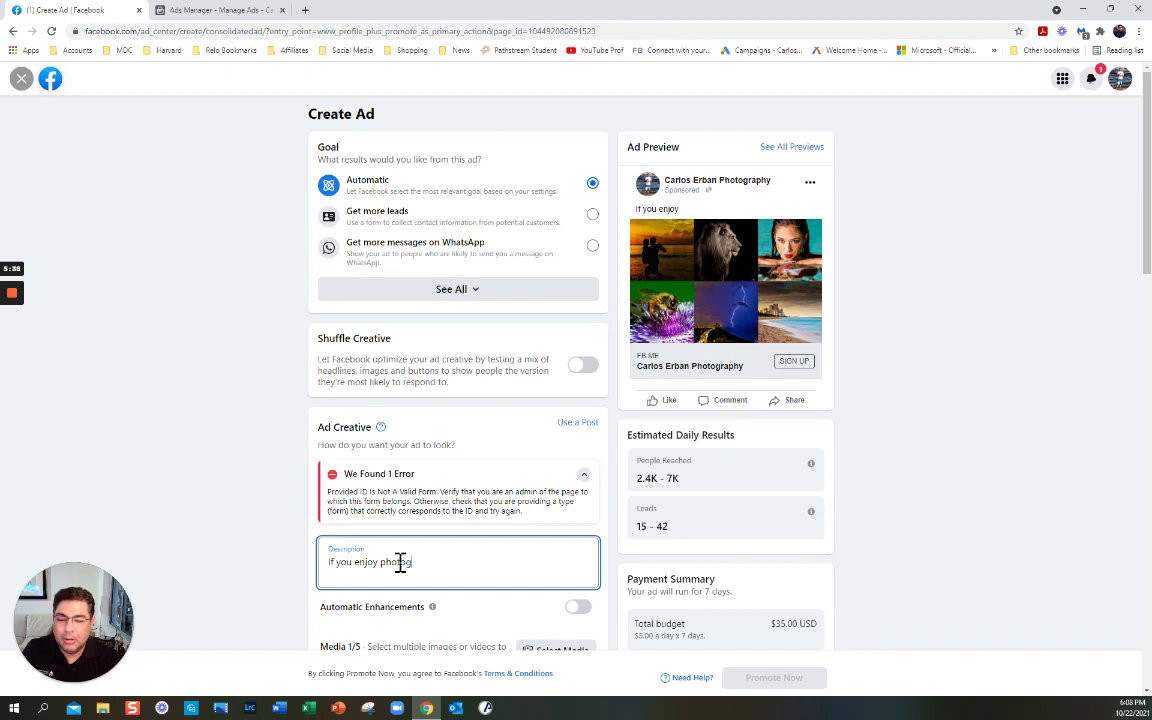
type("phy")
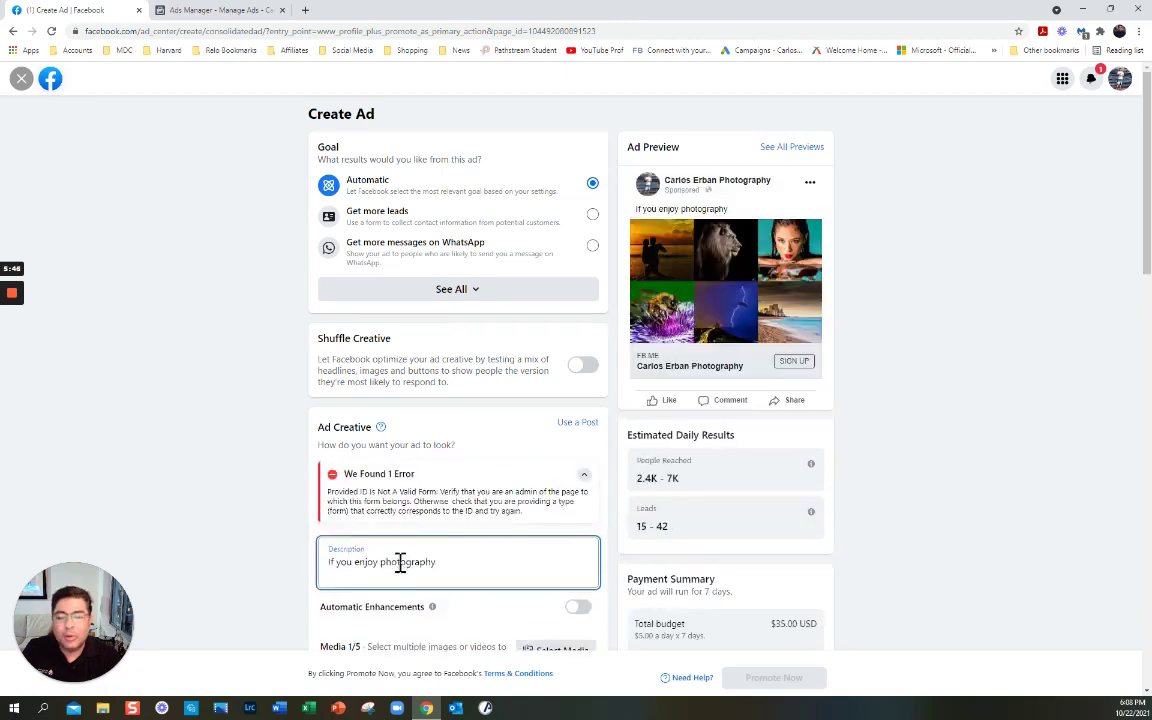
Step: Continue the ad description with "and would posts with pictures and tutorials"
type("and would")
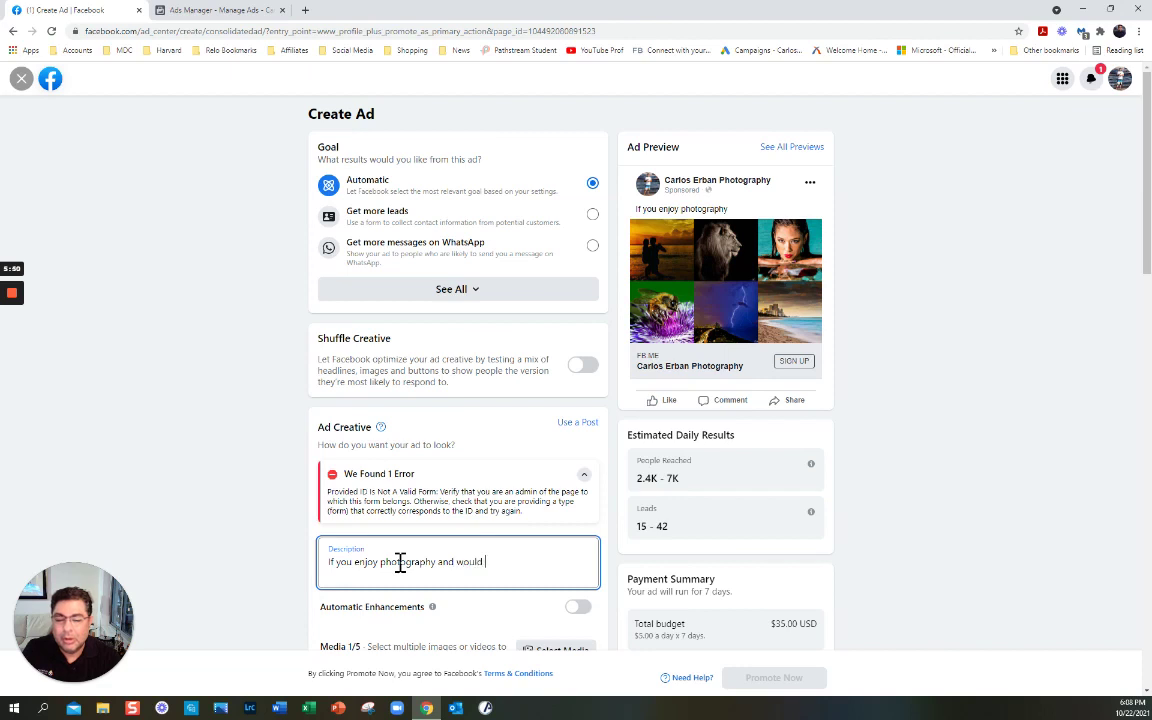
type(" p")
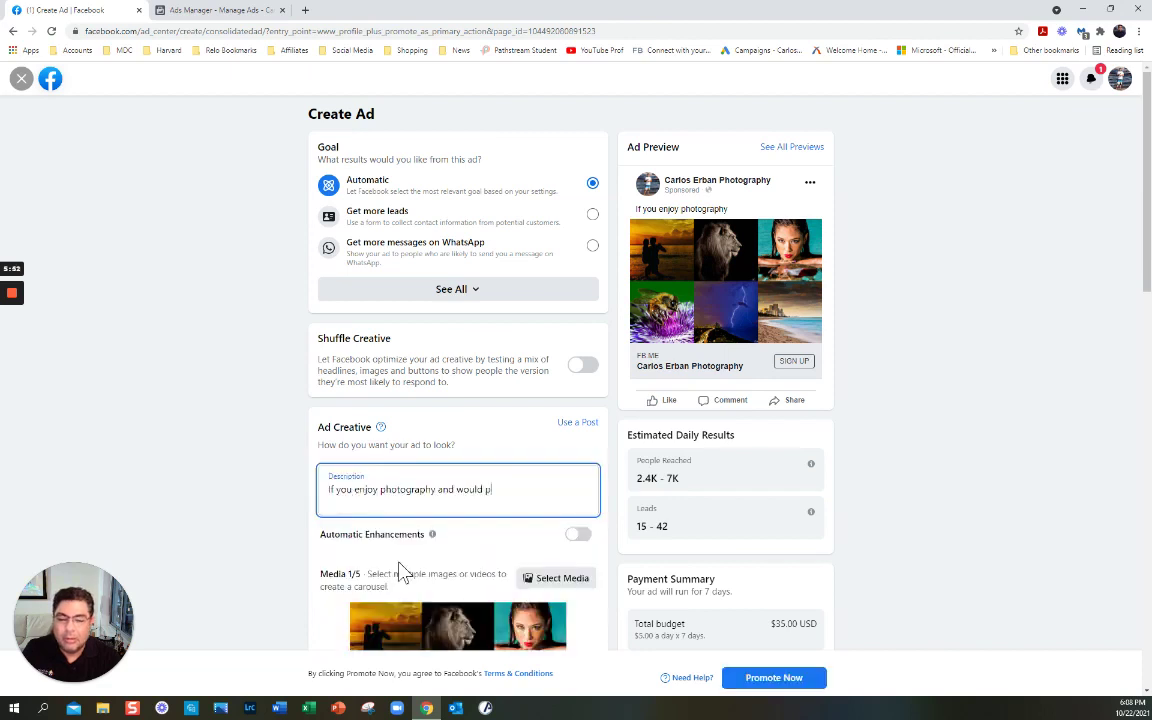
type("osts ")
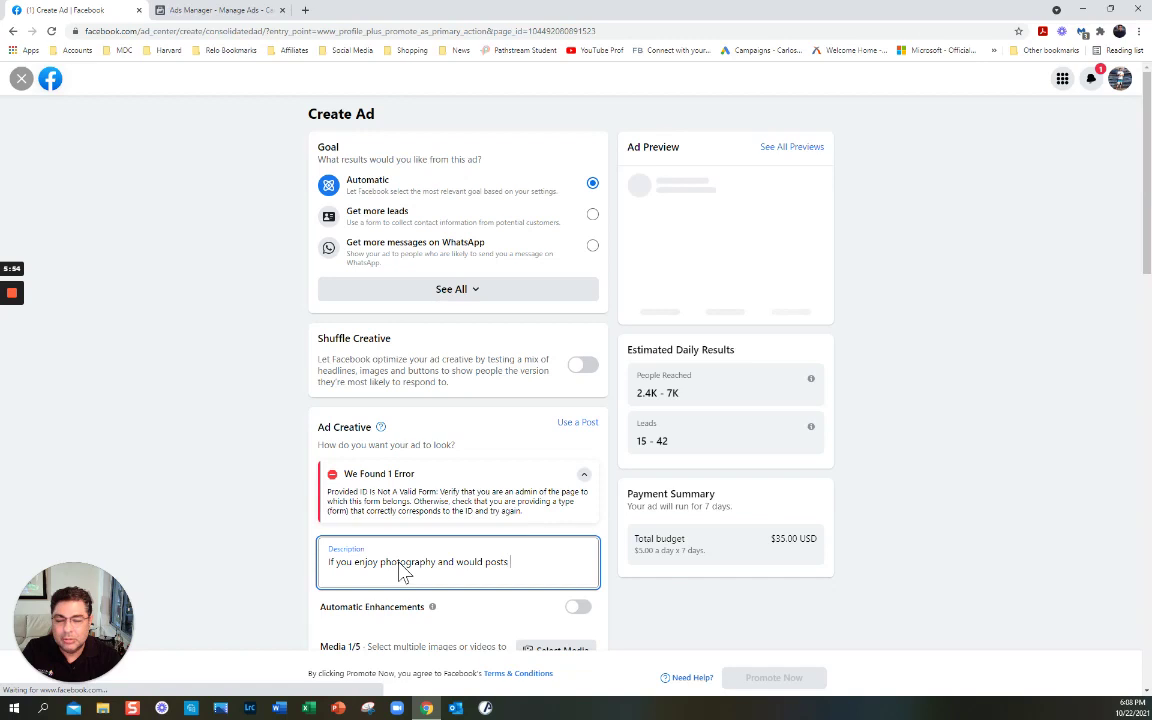
type("with ")
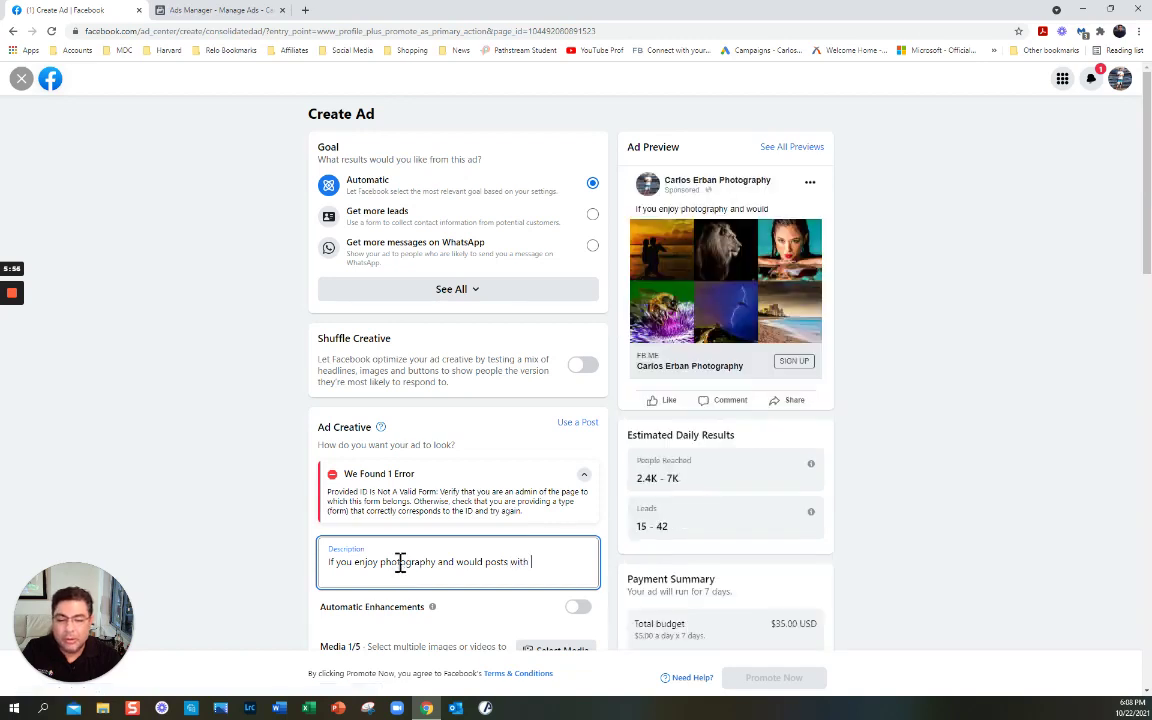
type("pi")
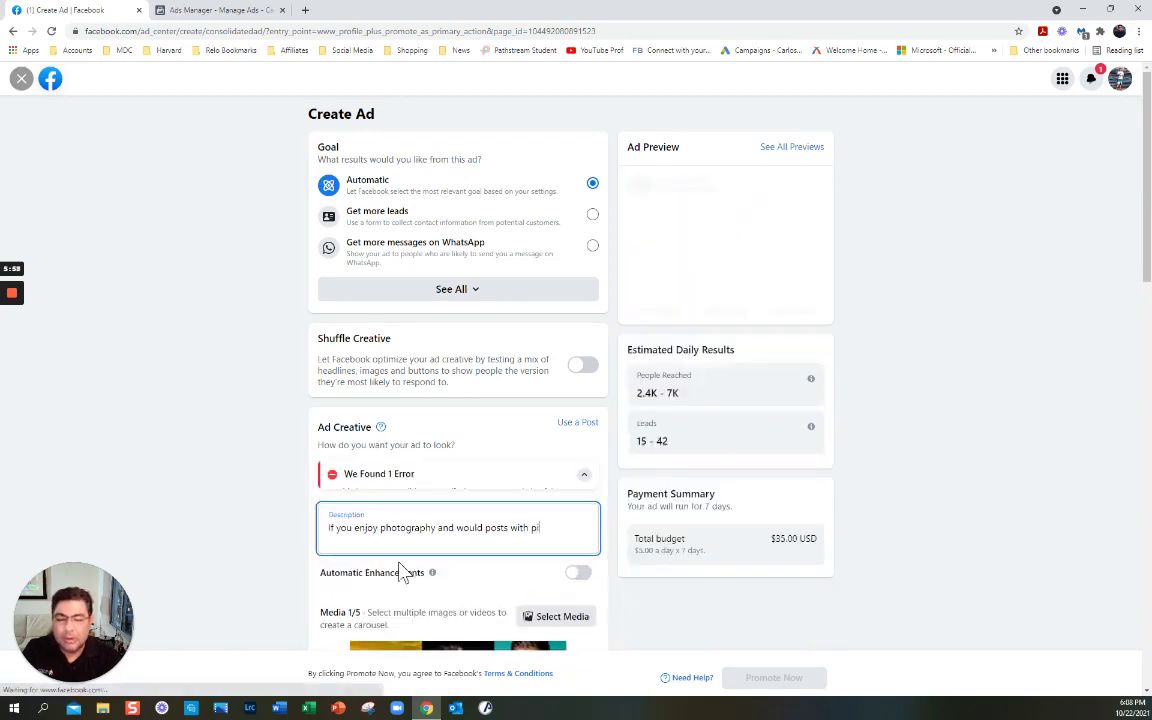
type("ctures")
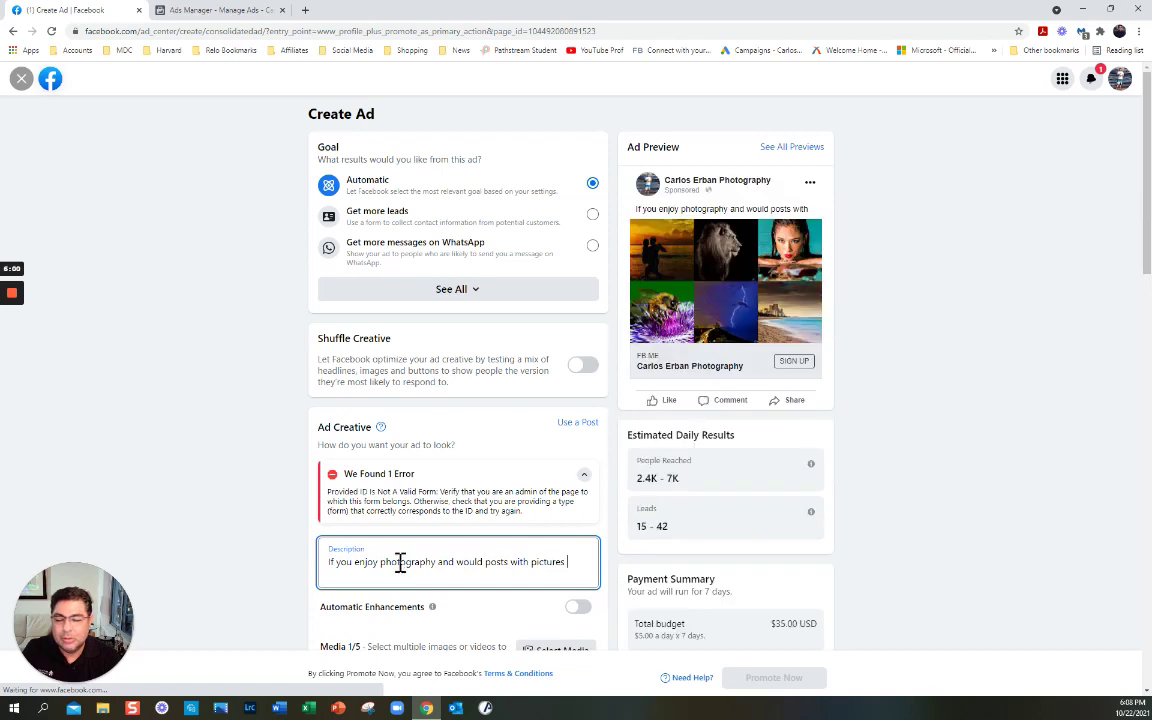
type(" and")
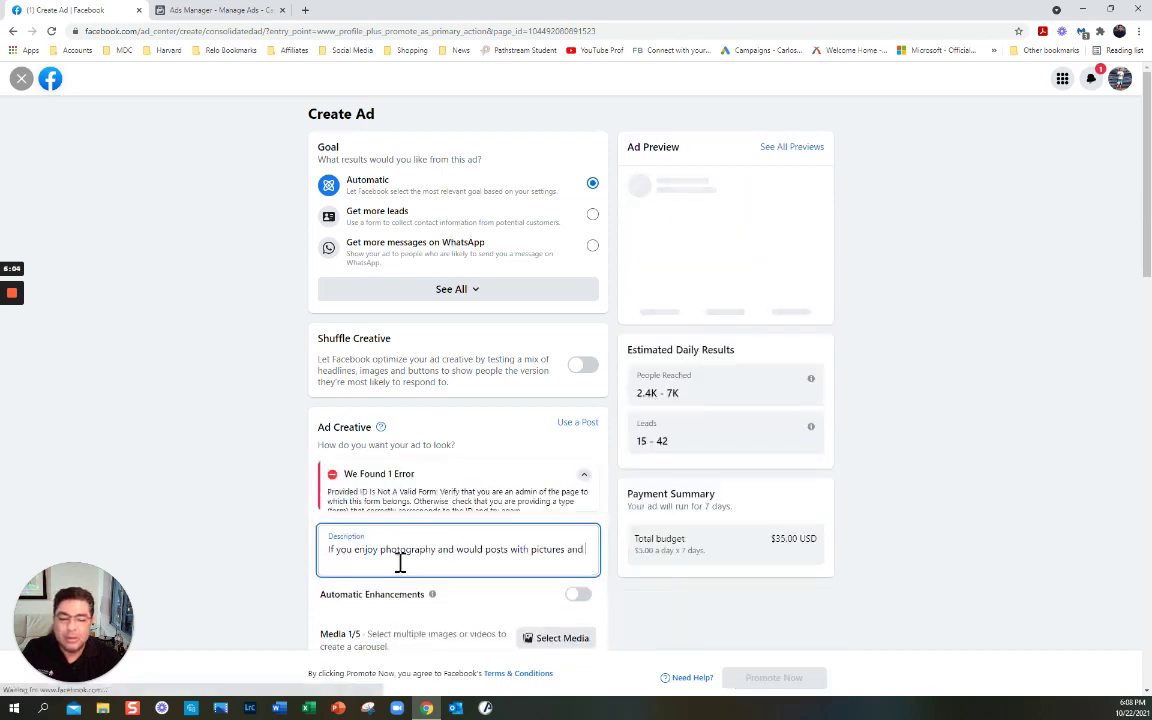
type(" tut")
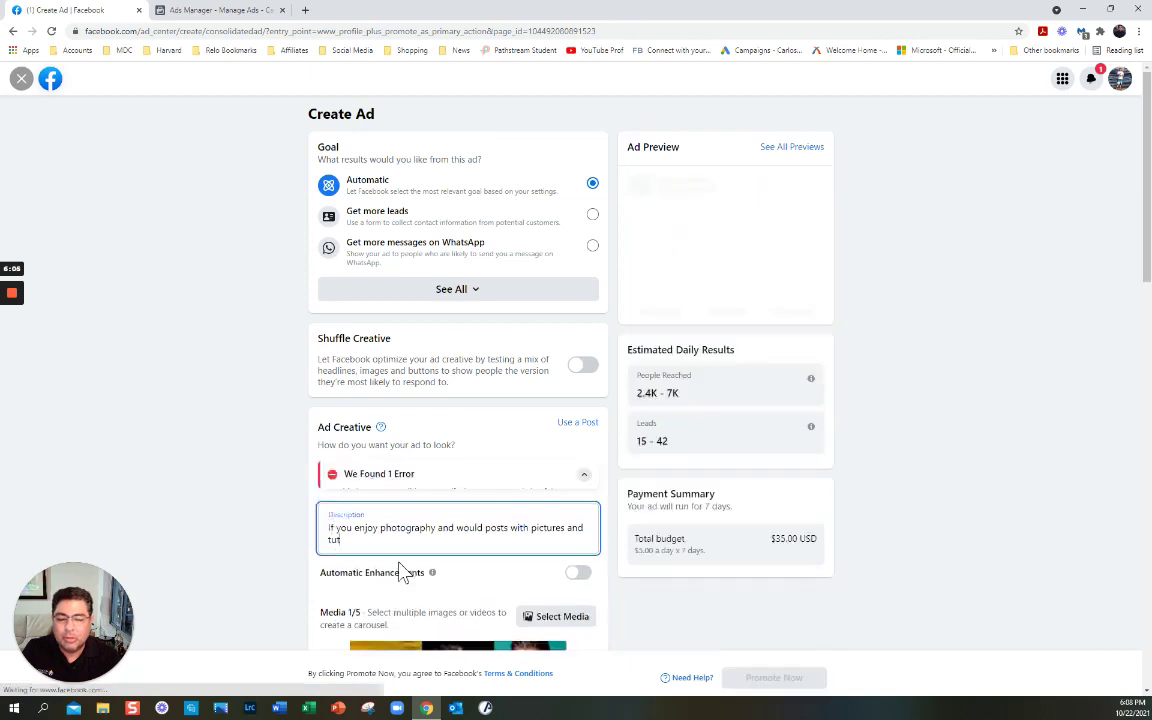
type("orials")
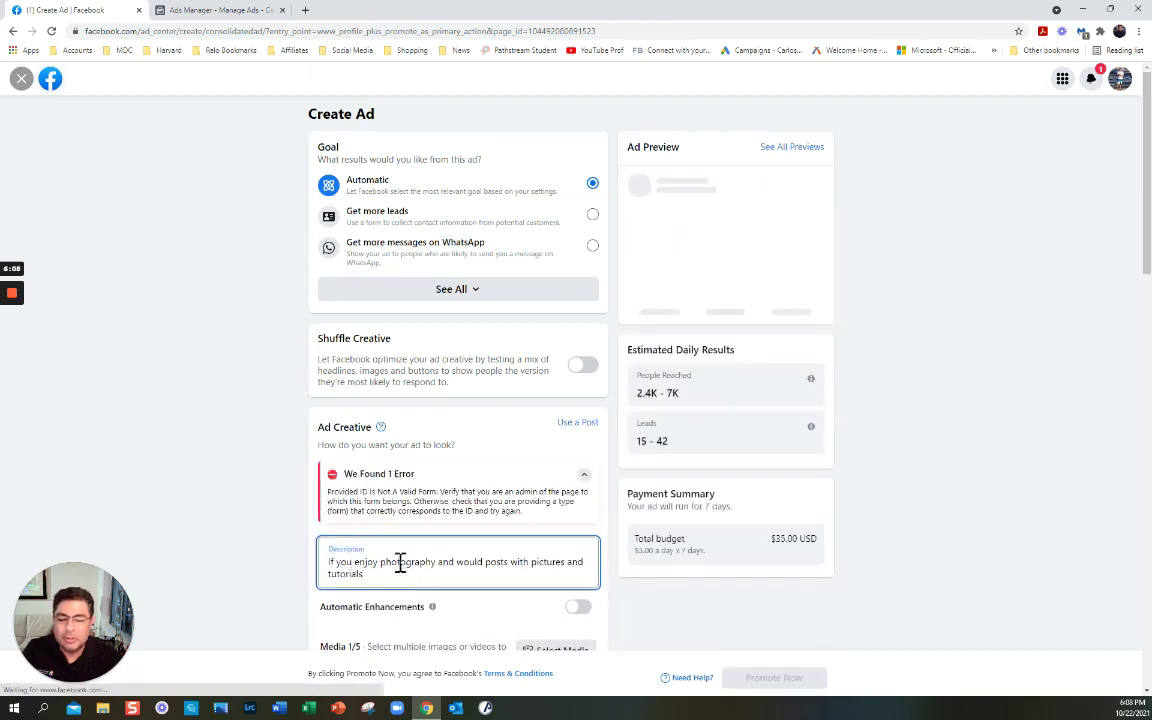
Step: Change the last word of the ad description from "tutorials" to "free tutorials"
key("BackSpace")
key("BackSpace")
key("BackSpace")
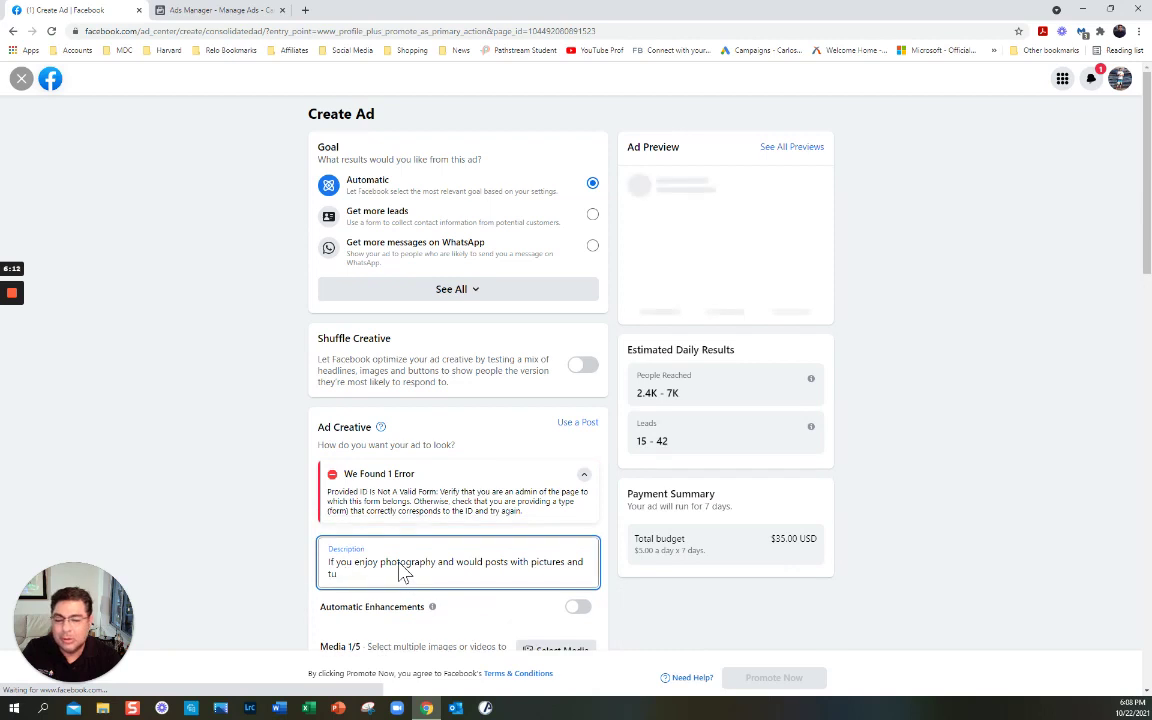
key("BackSpace")
key("BackSpace")
type("free")
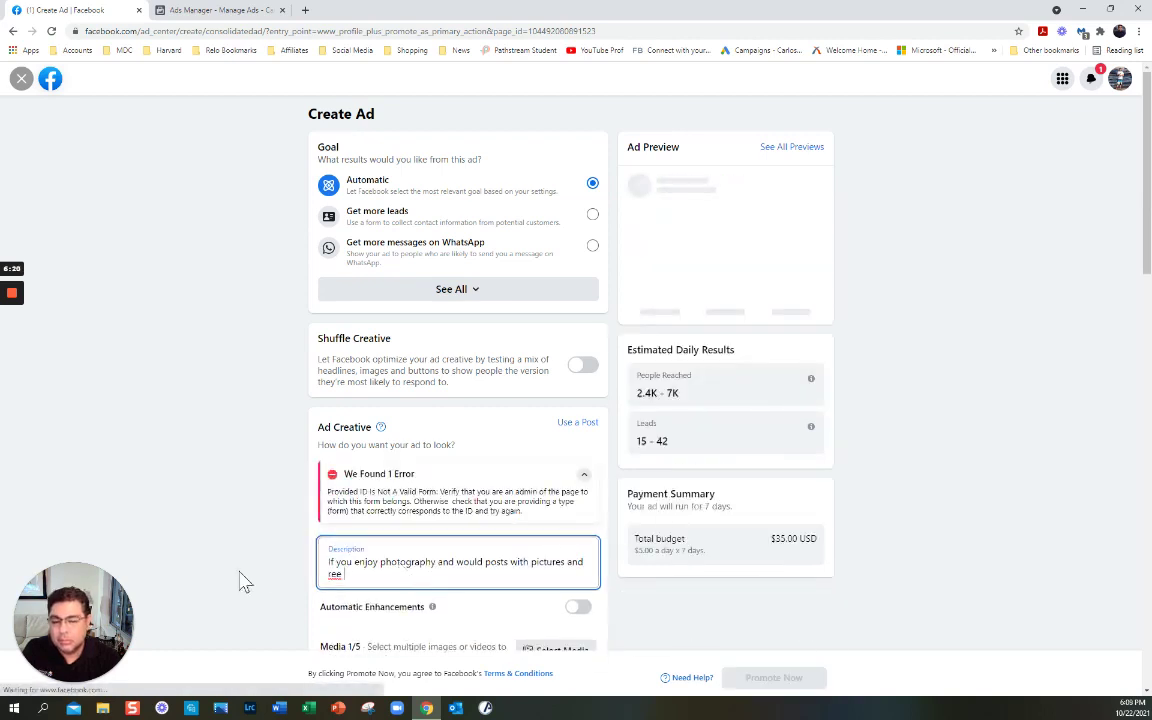
left_click_drag(327, 578, 478, 577)
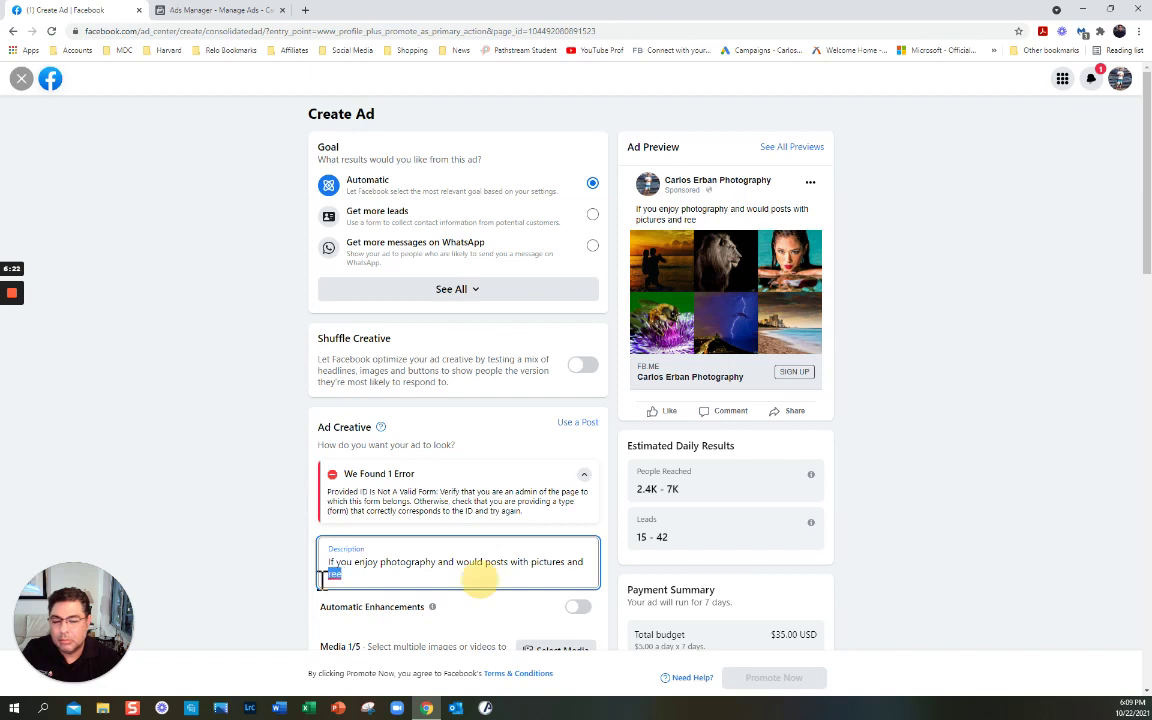
key("BackSpace")
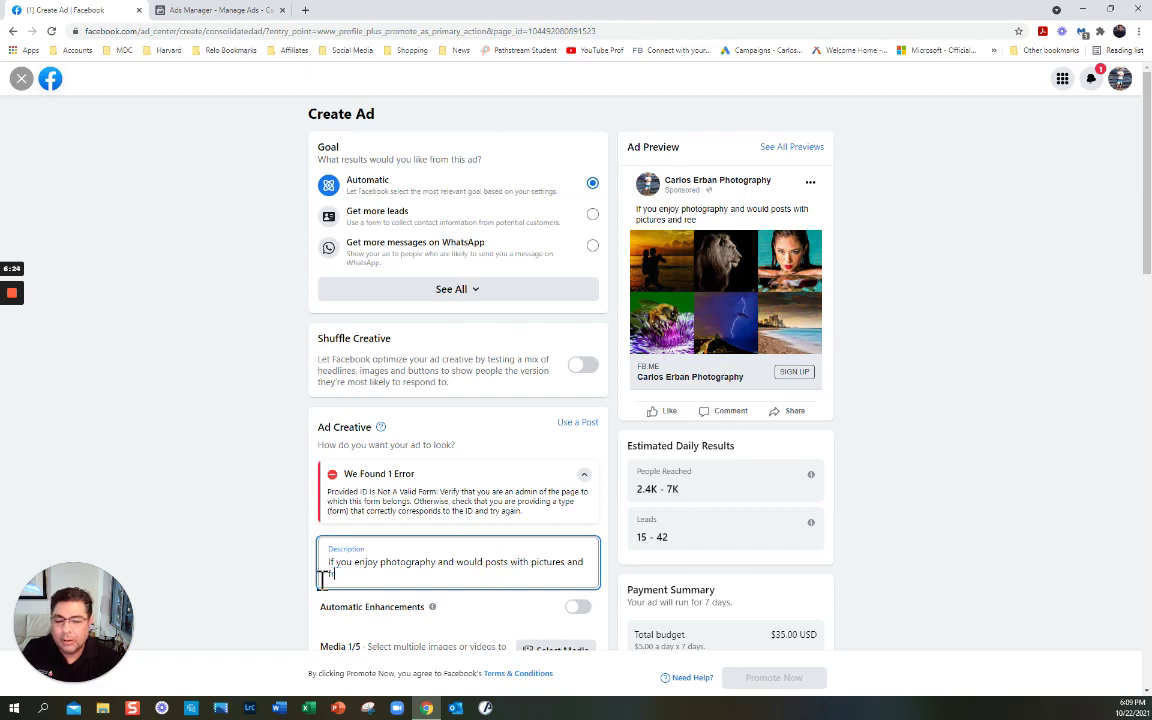
type("free tutorials")
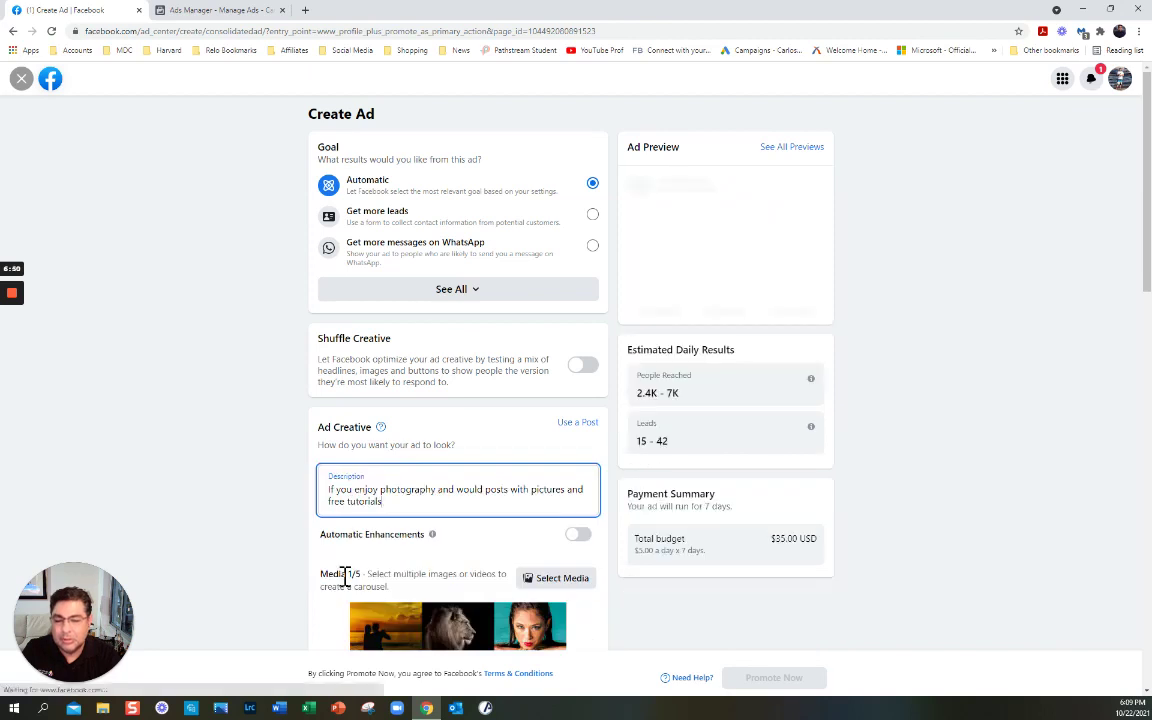
Step: Finish the ad description with ", follow this page"
type(", follow")
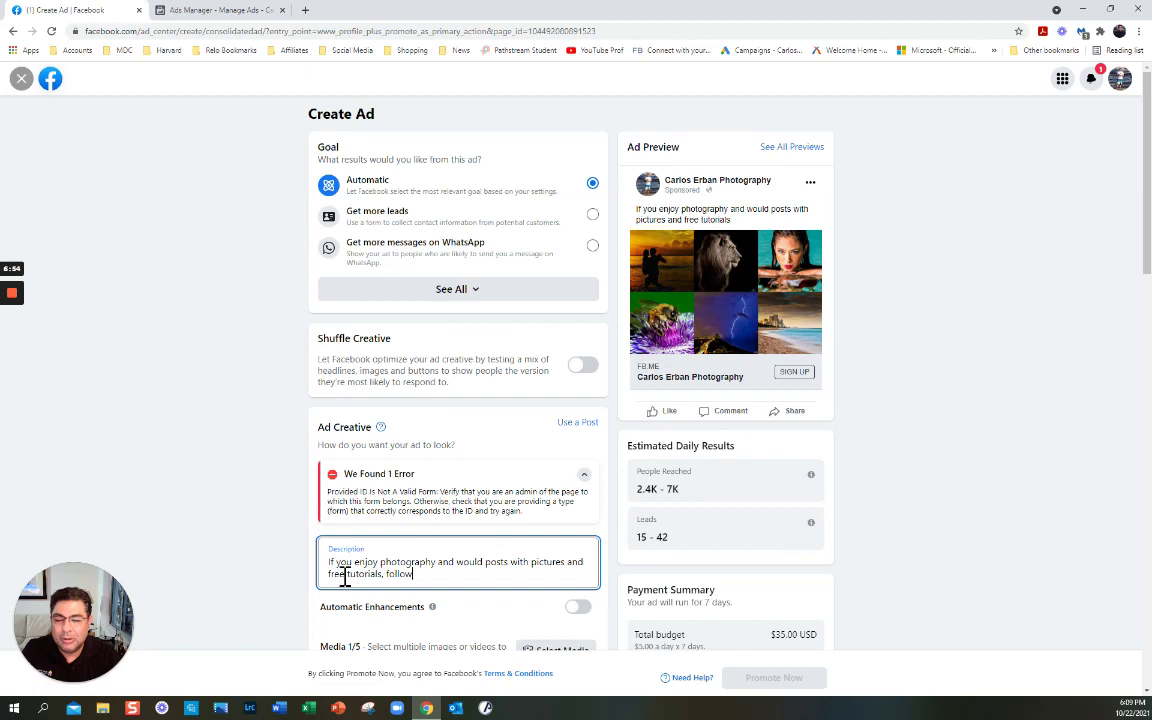
type(" y p")
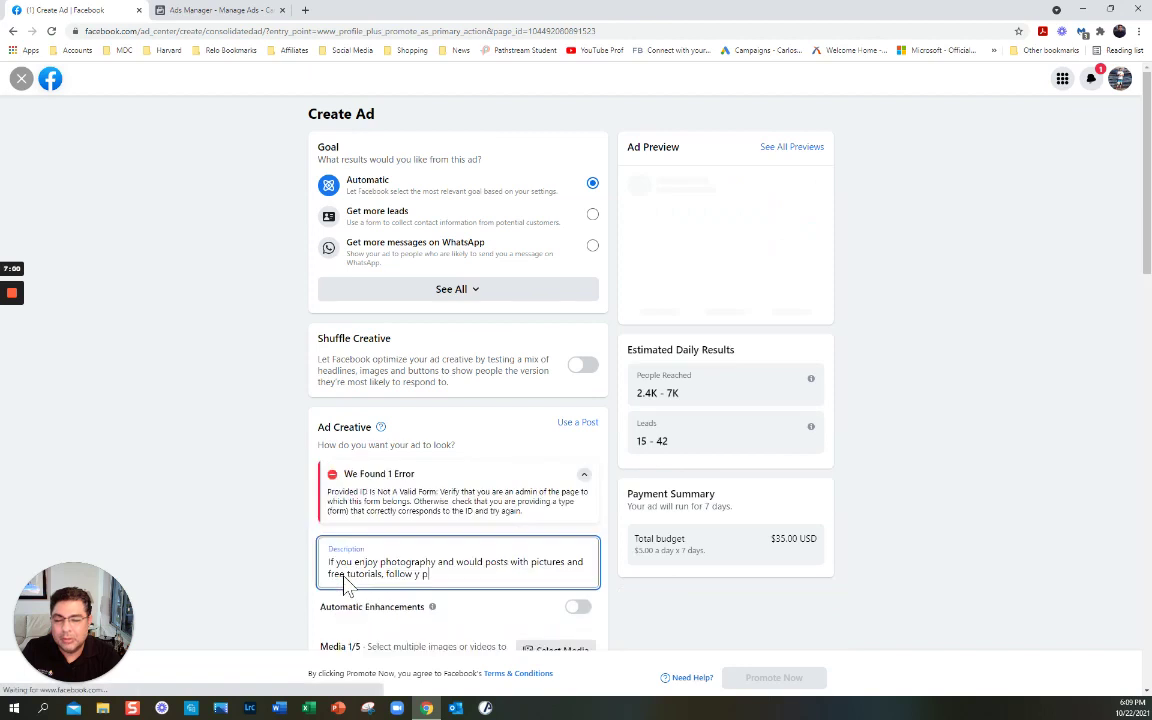
key("BackSpace")
key("BackSpace")
key("BackSpace")
key("BackSpace")
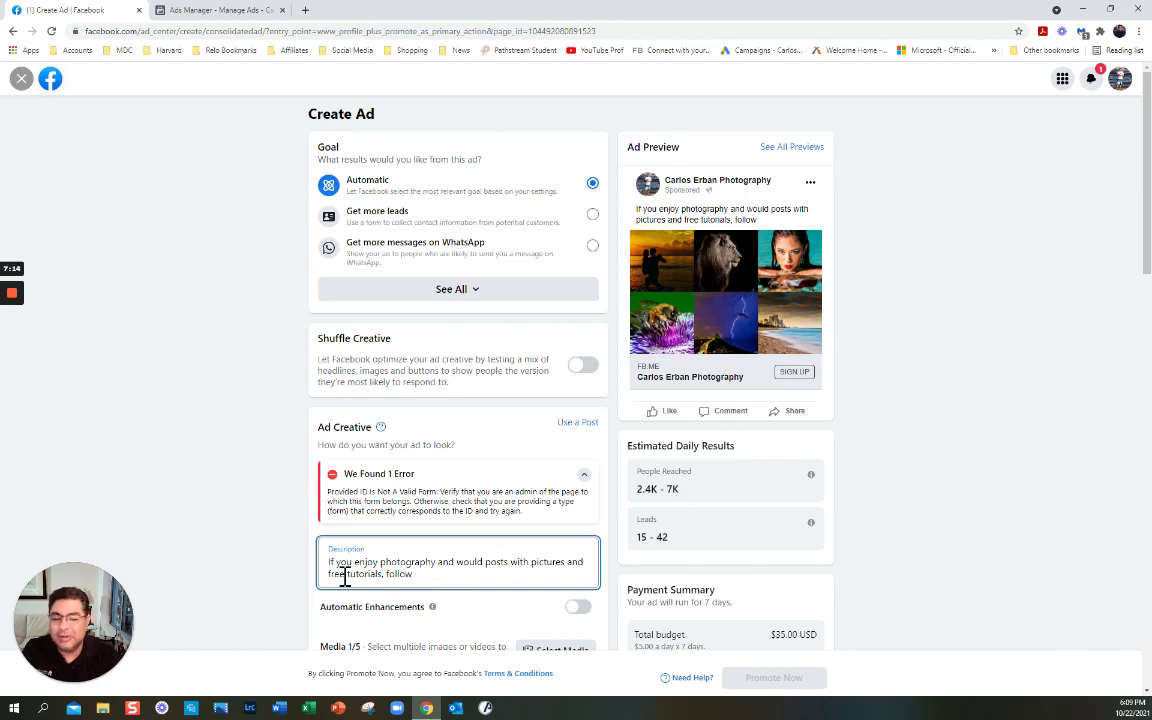
type("my")
key("BackSpace")
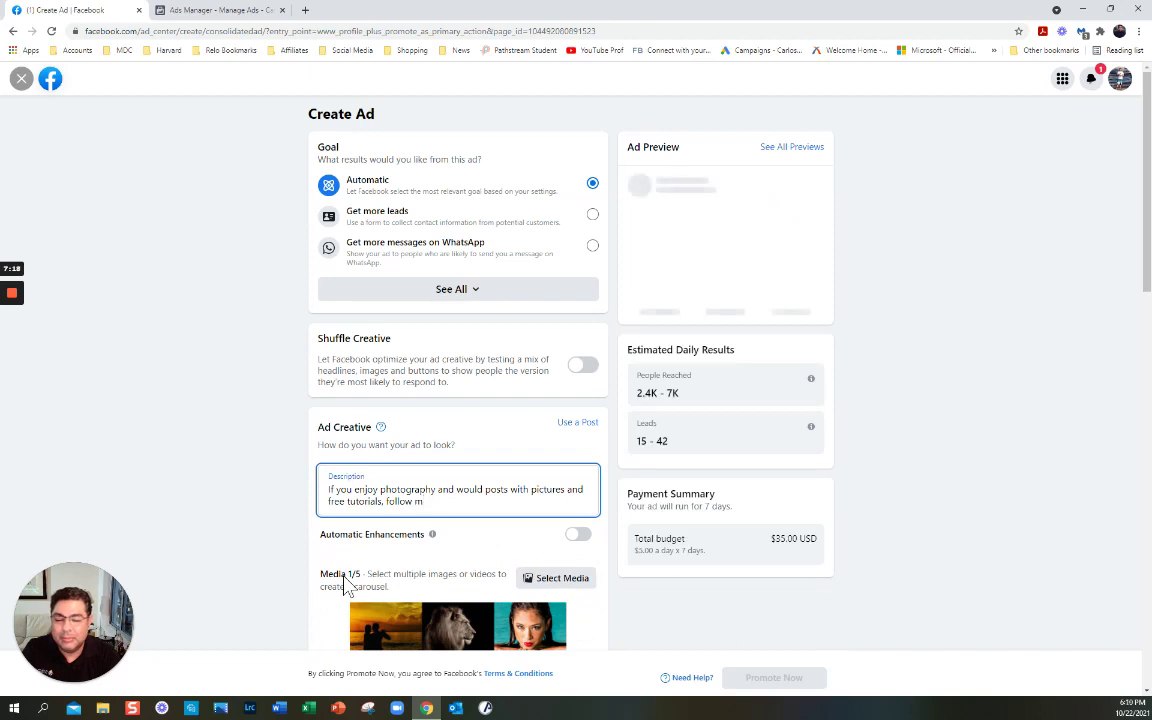
type("this pa")
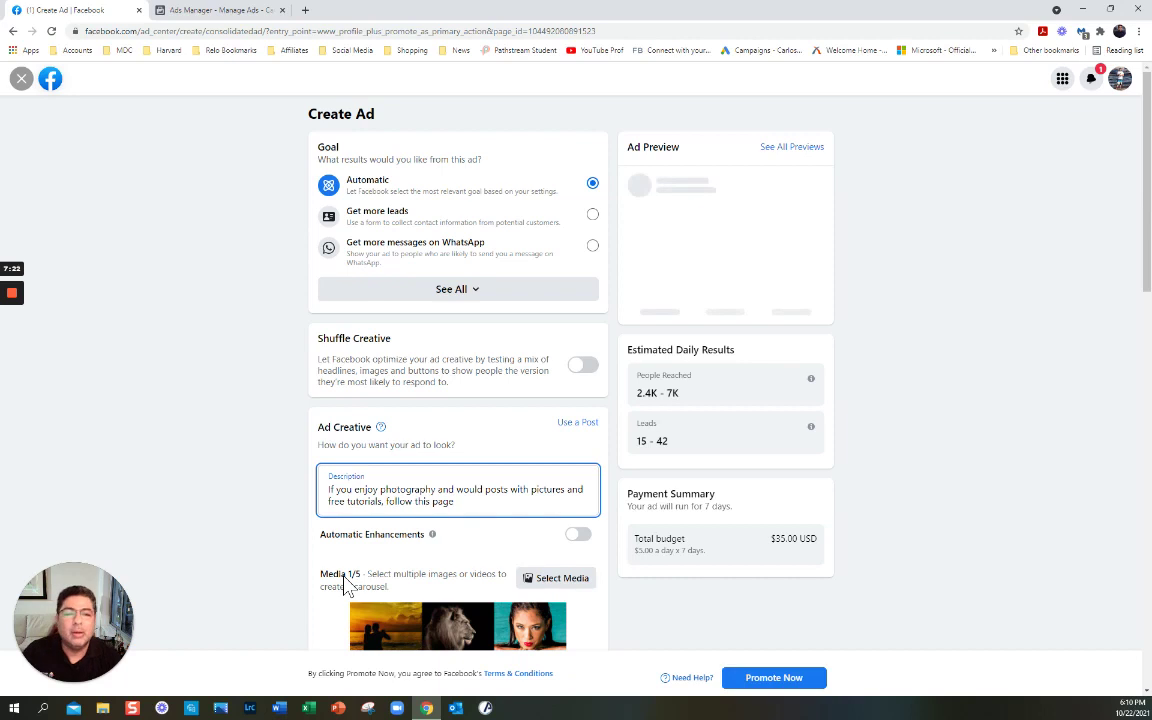
type("ge")
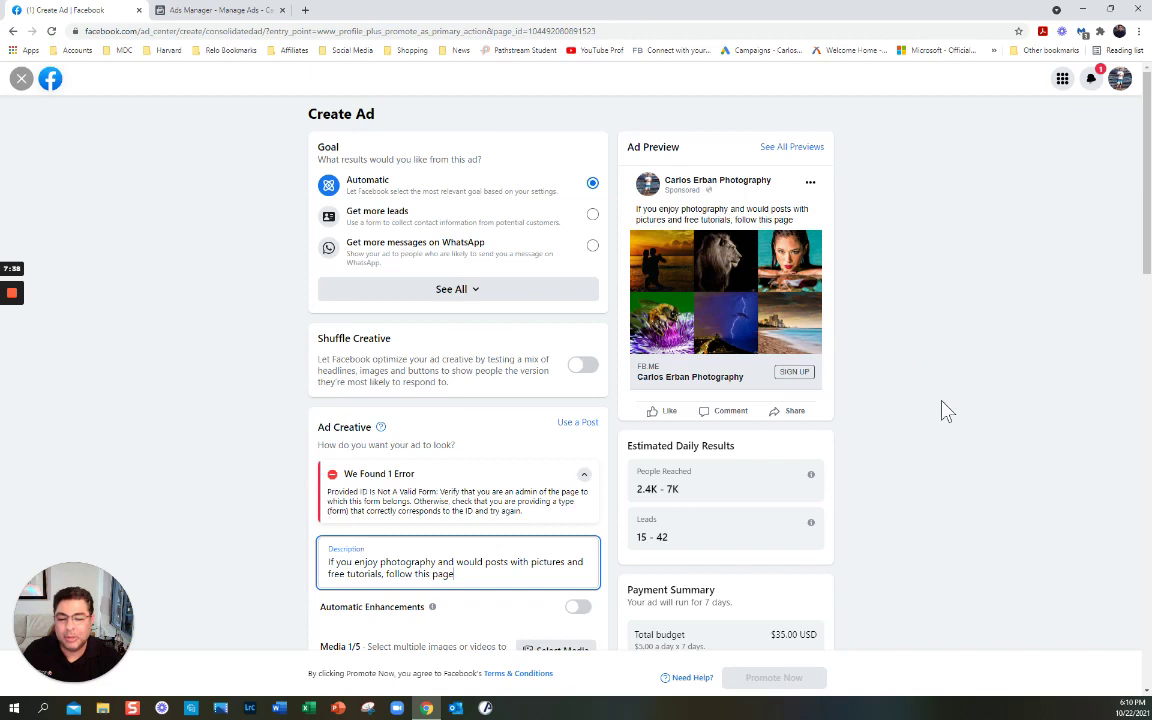
Step: Turn on Automatic Enhancements for the ad creative and check its info note
scroll(946, 410, "down", 2)
scroll(946, 410, "down", 2)
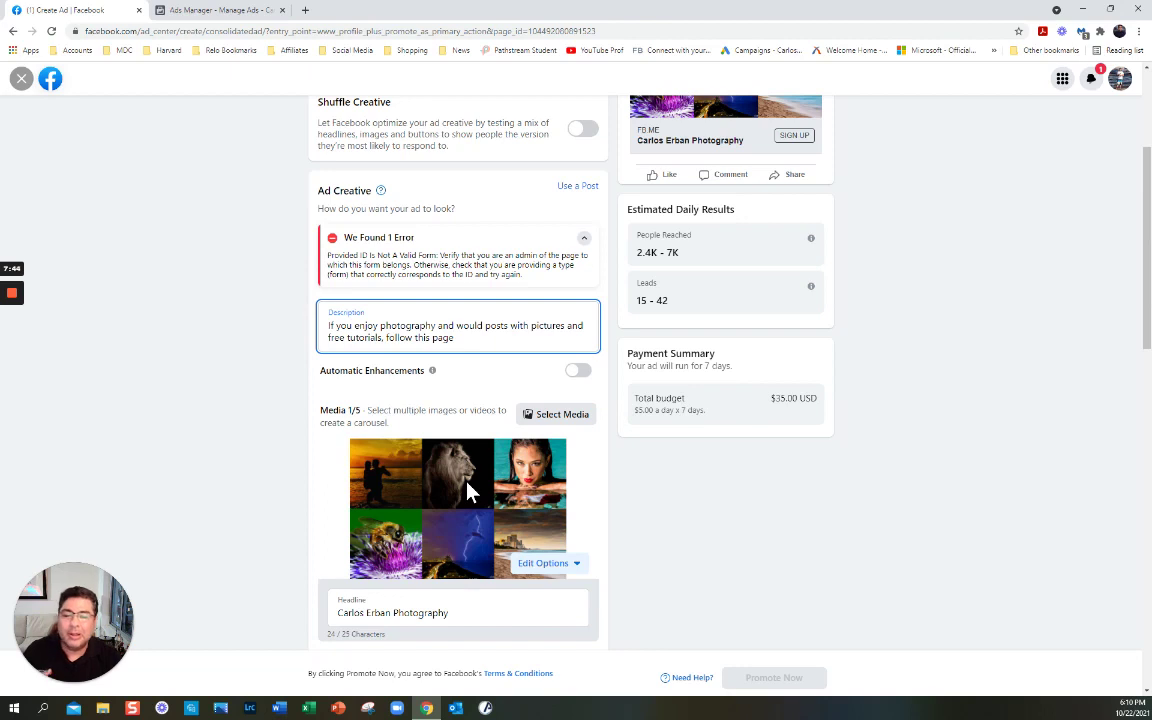
left_click(579, 372)
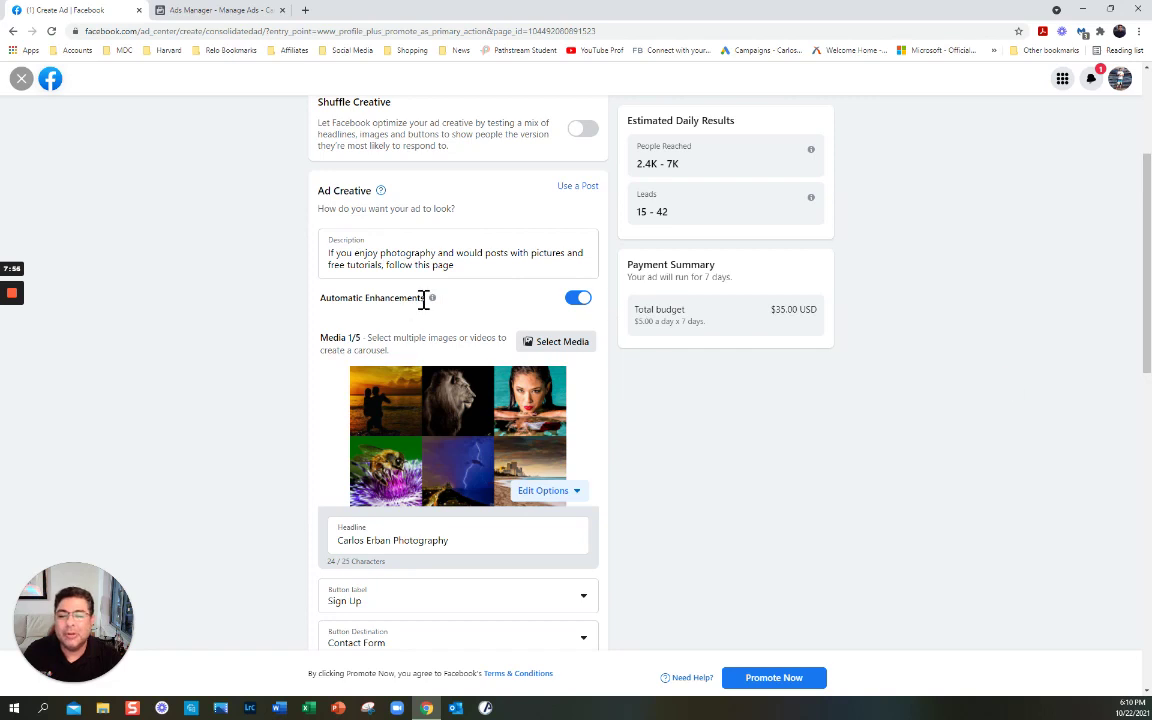
mouse_move(432, 311)
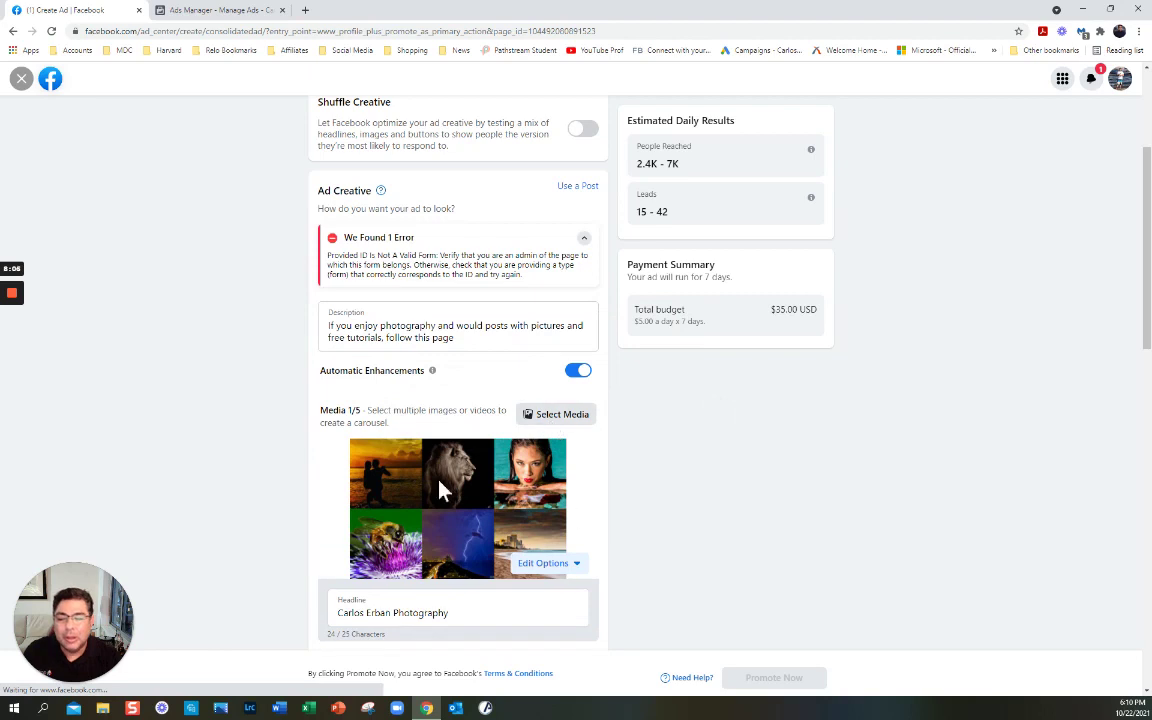
Step: Add the first sushi photo from the ad account's images to the ad media and remove the photo collage
left_click(560, 420)
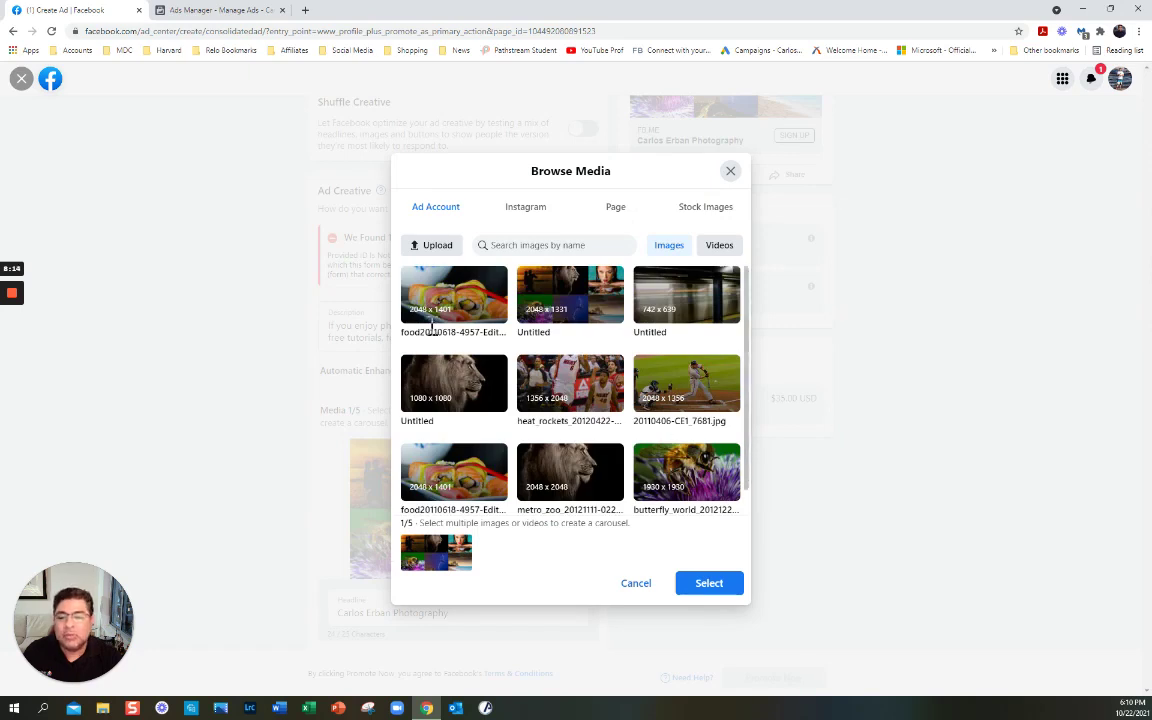
left_click(463, 305)
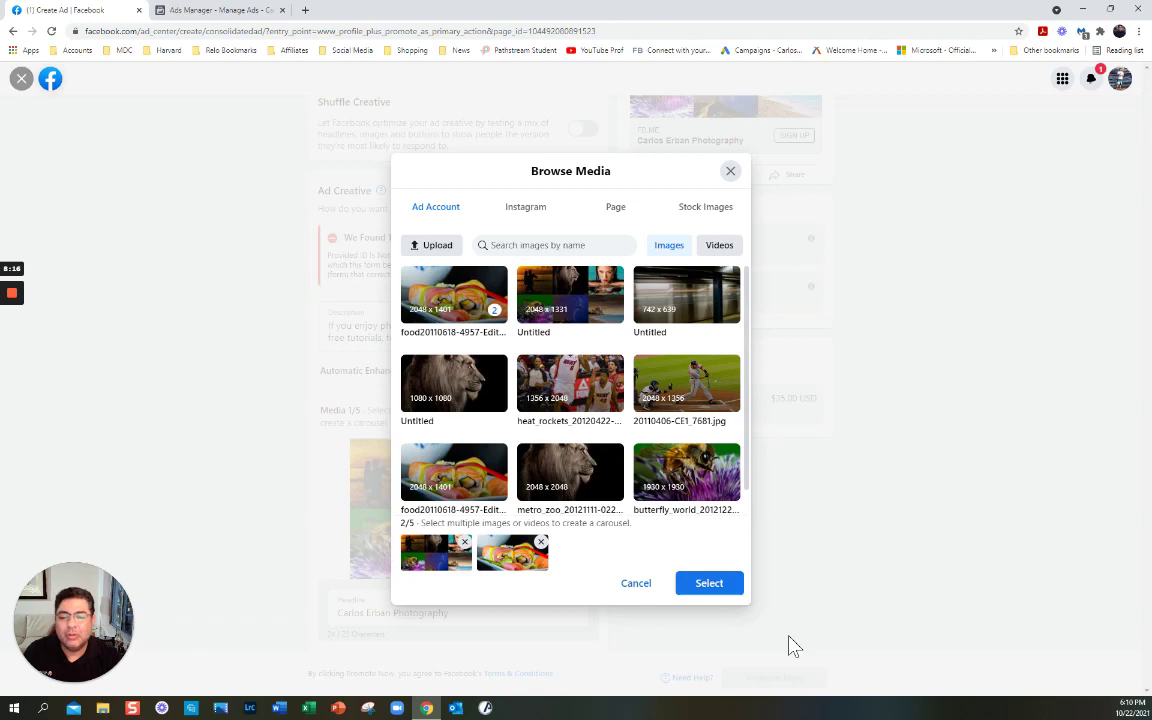
left_click(711, 586)
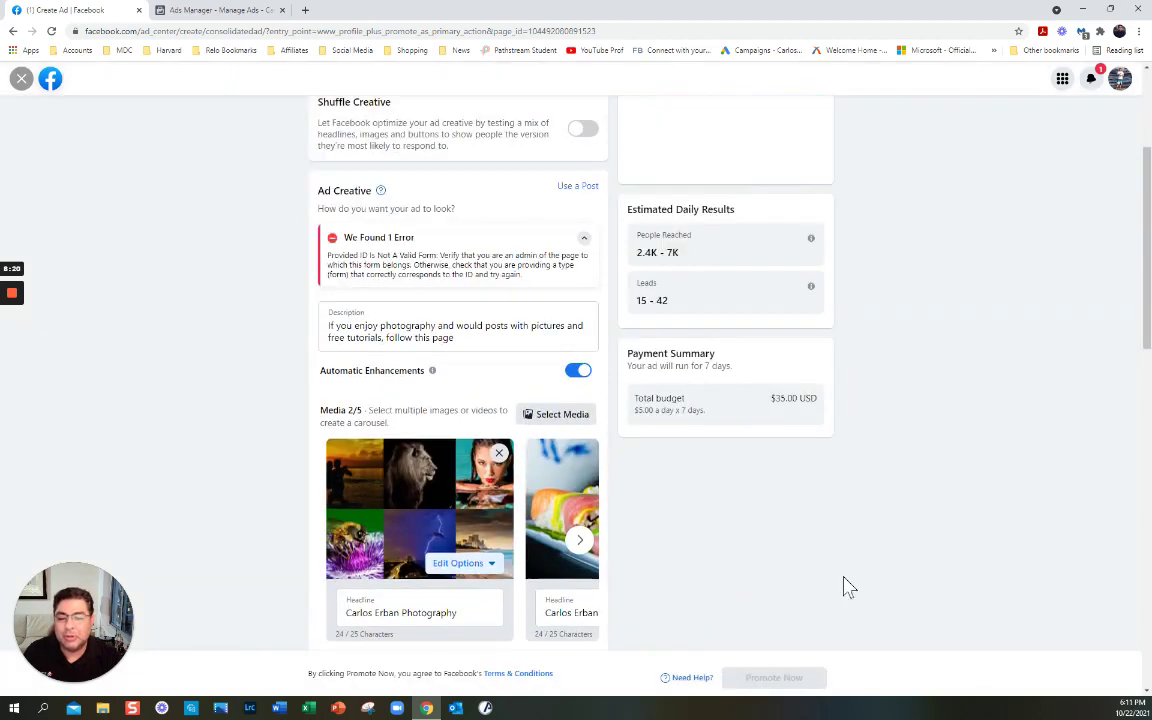
left_click(498, 454)
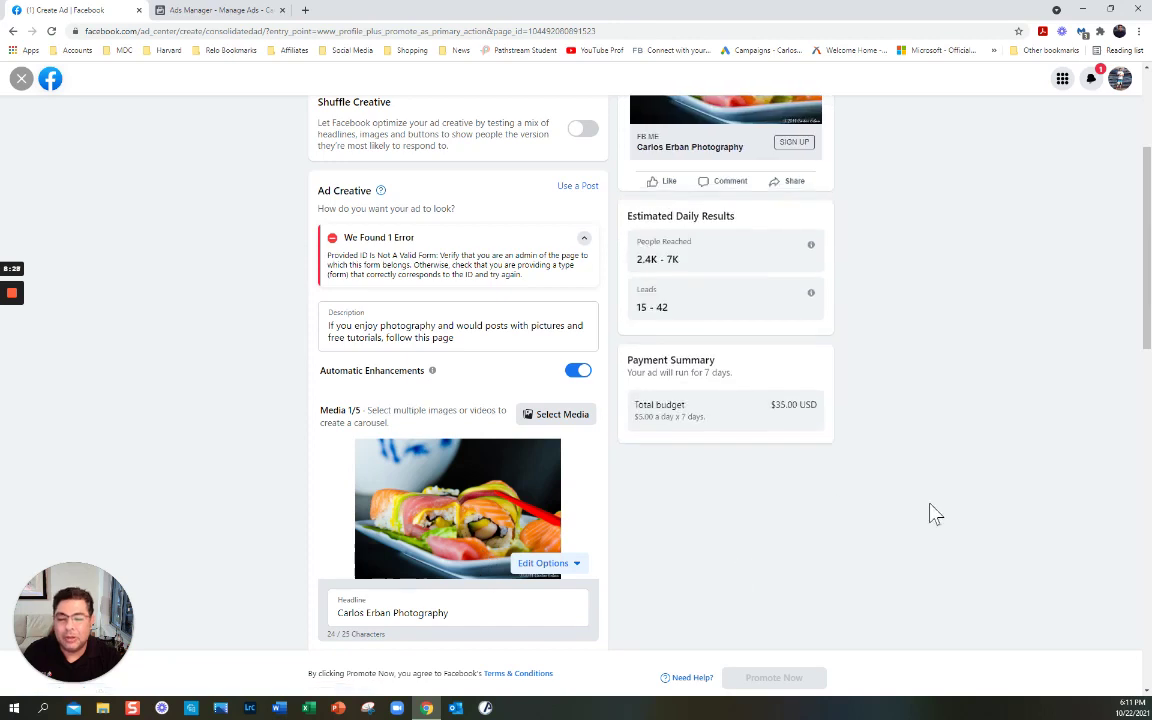
scroll(935, 514, "down", 1)
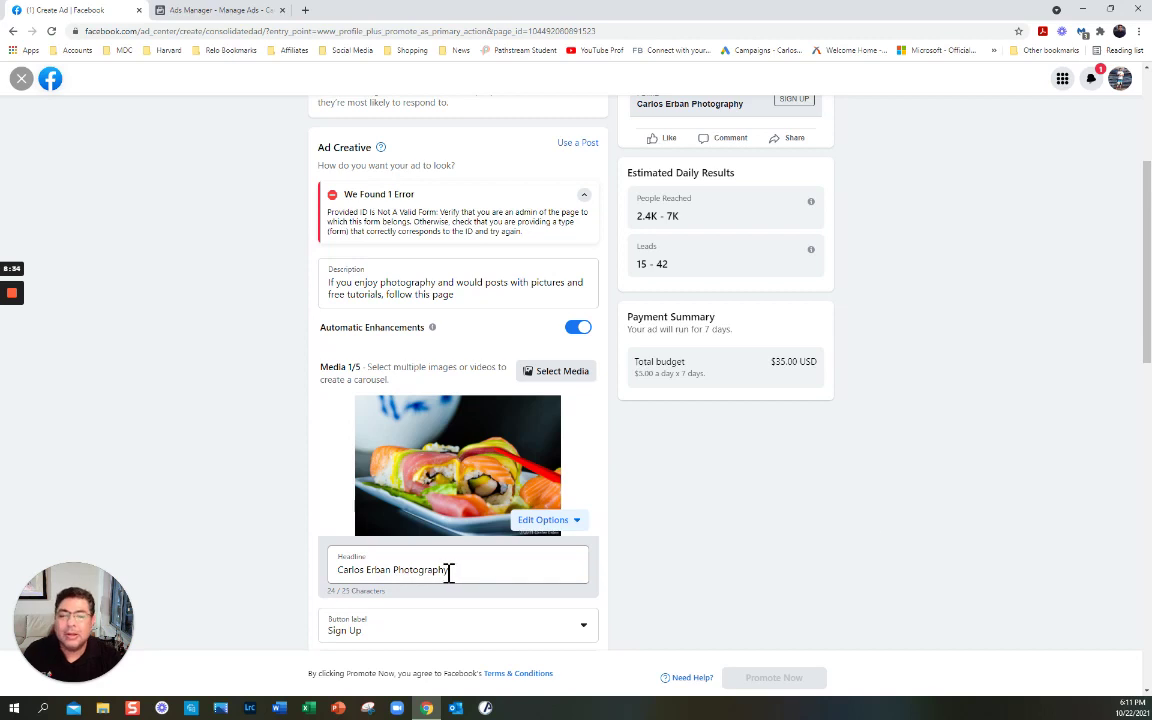
Step: Insert the missing word "like" after "would" in the ad description
left_click_drag(1147, 350, 1149, 240)
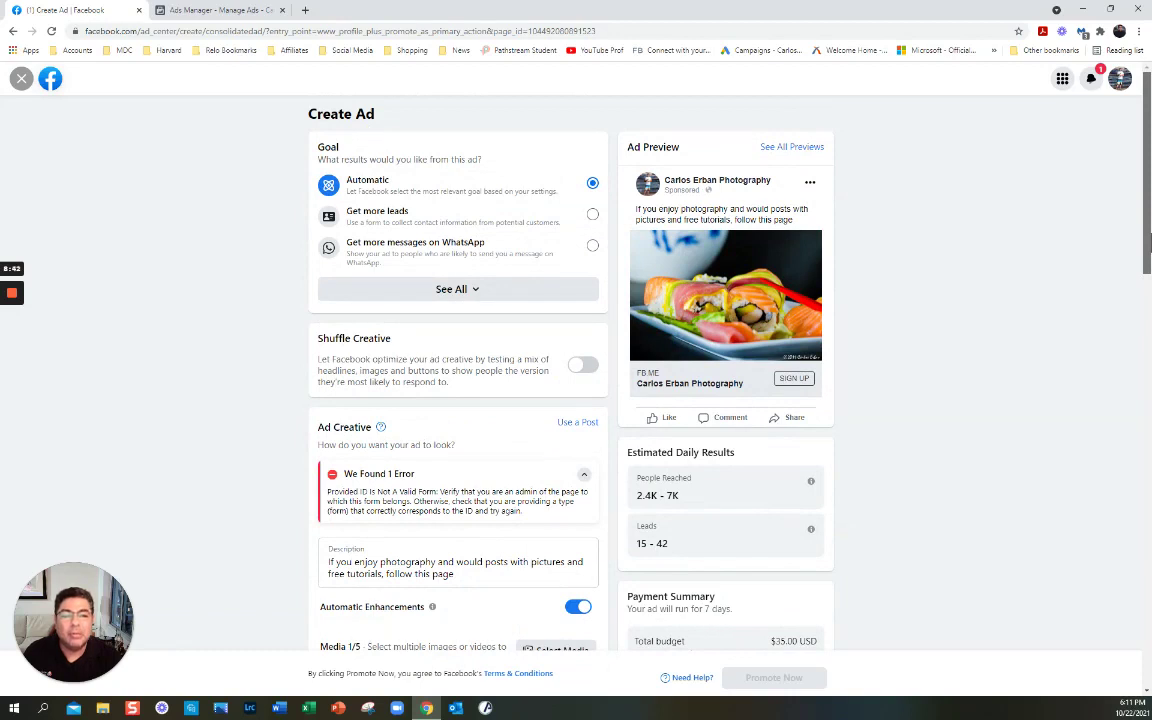
left_click(486, 566)
type("like")
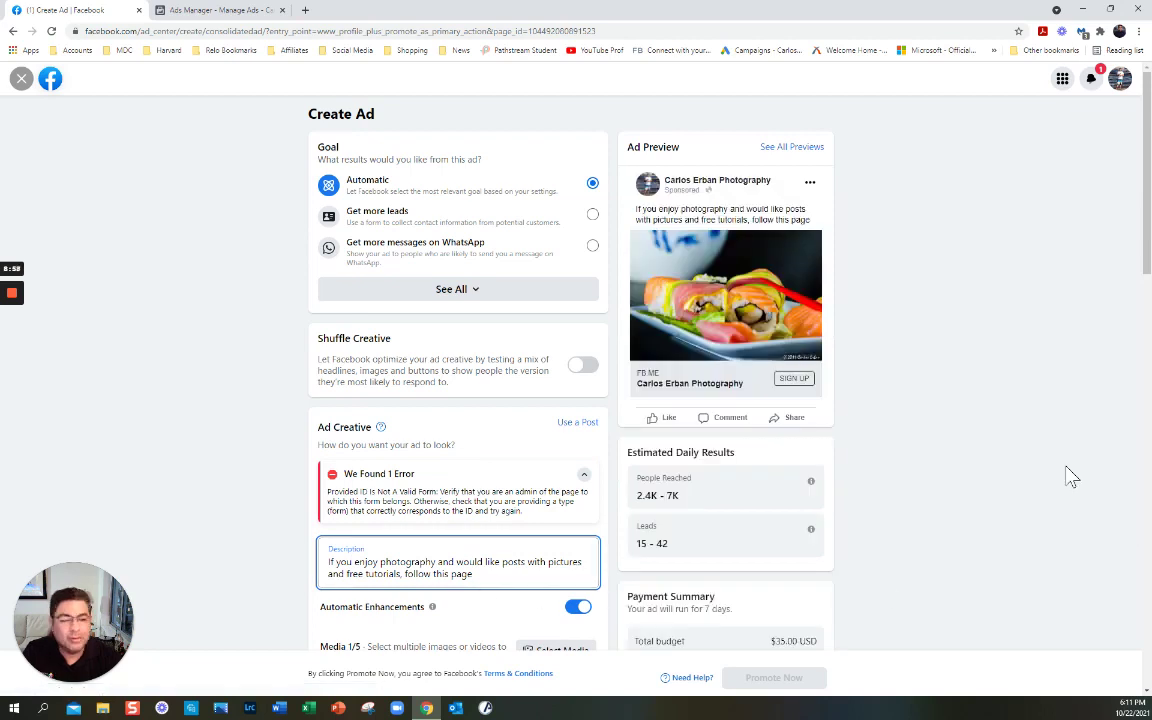
Step: Set the ad's button label to Subscribe
left_click_drag(1148, 277, 1147, 438)
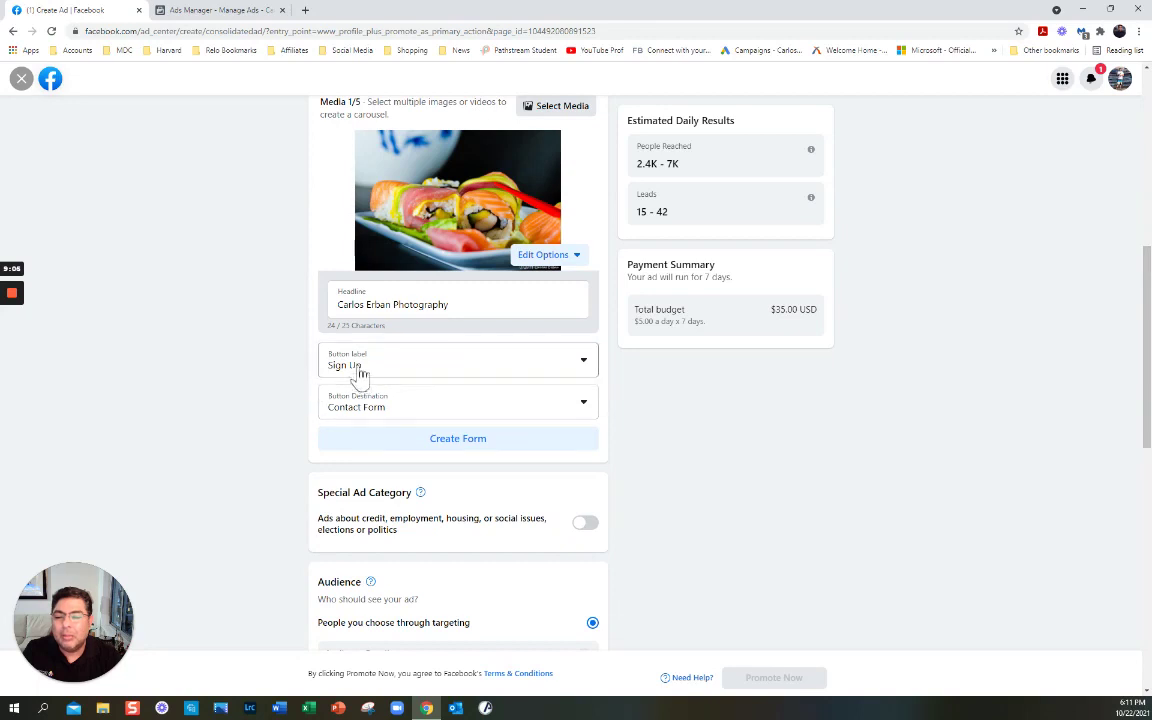
left_click(584, 366)
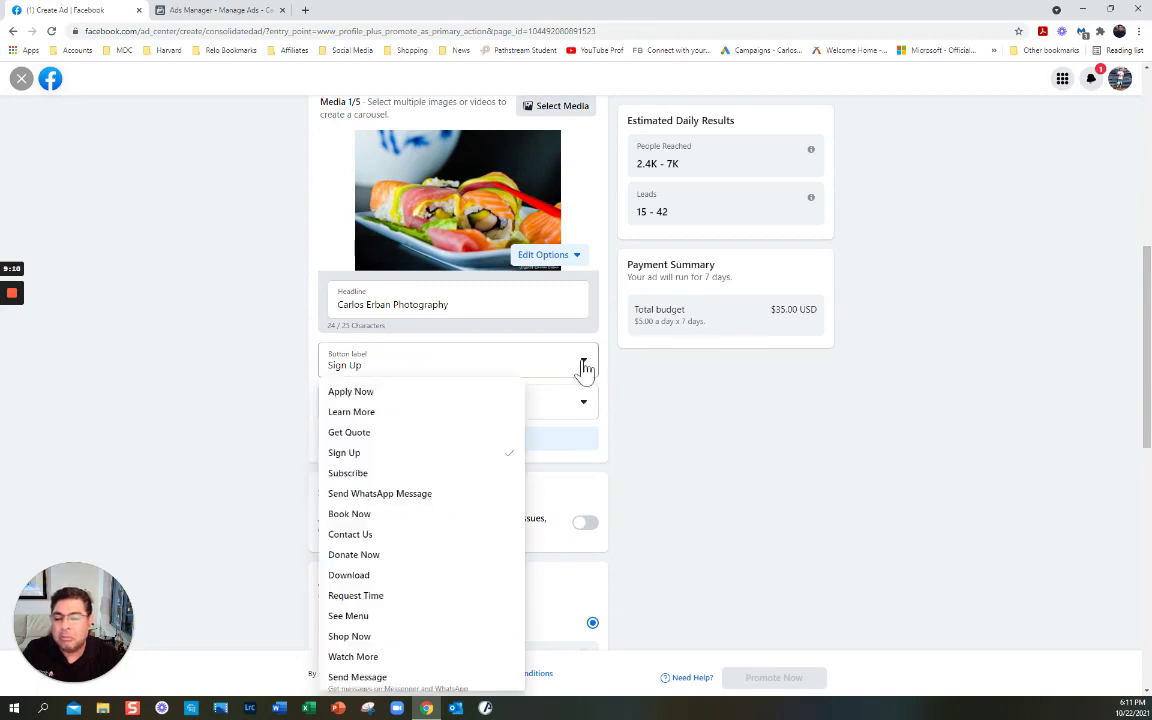
left_click(347, 476)
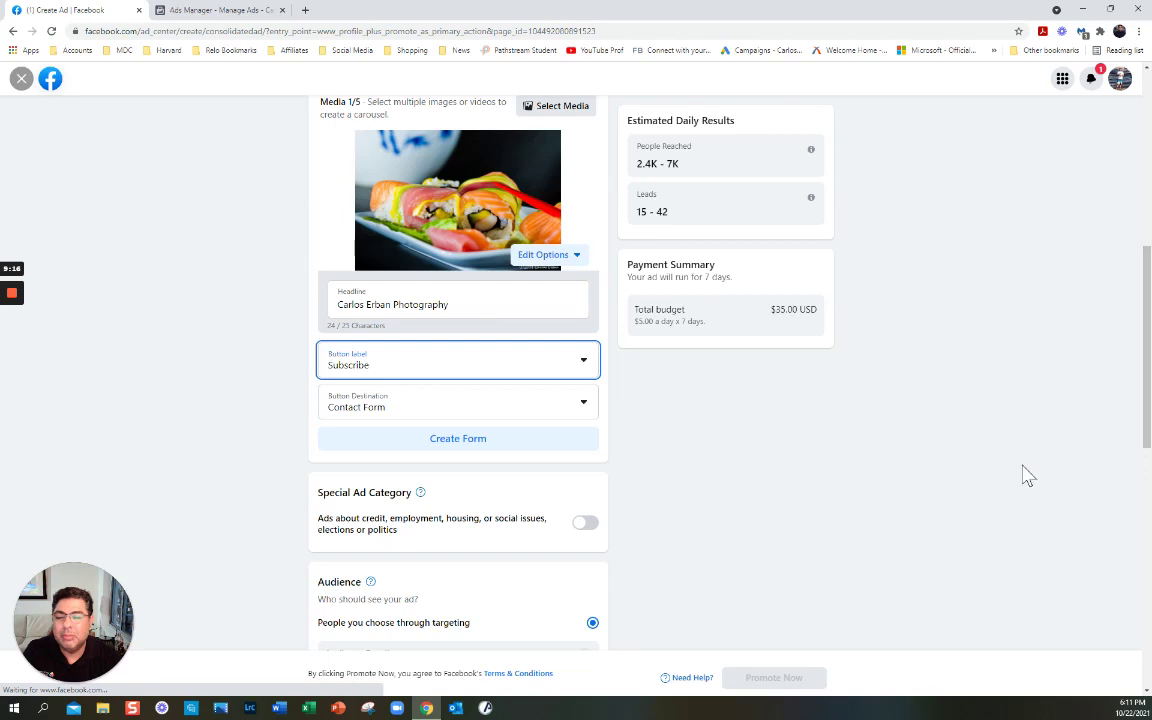
Step: Review the button destination options, keep Contact Form, and look over the contact form setup without saving a form
left_click(588, 407)
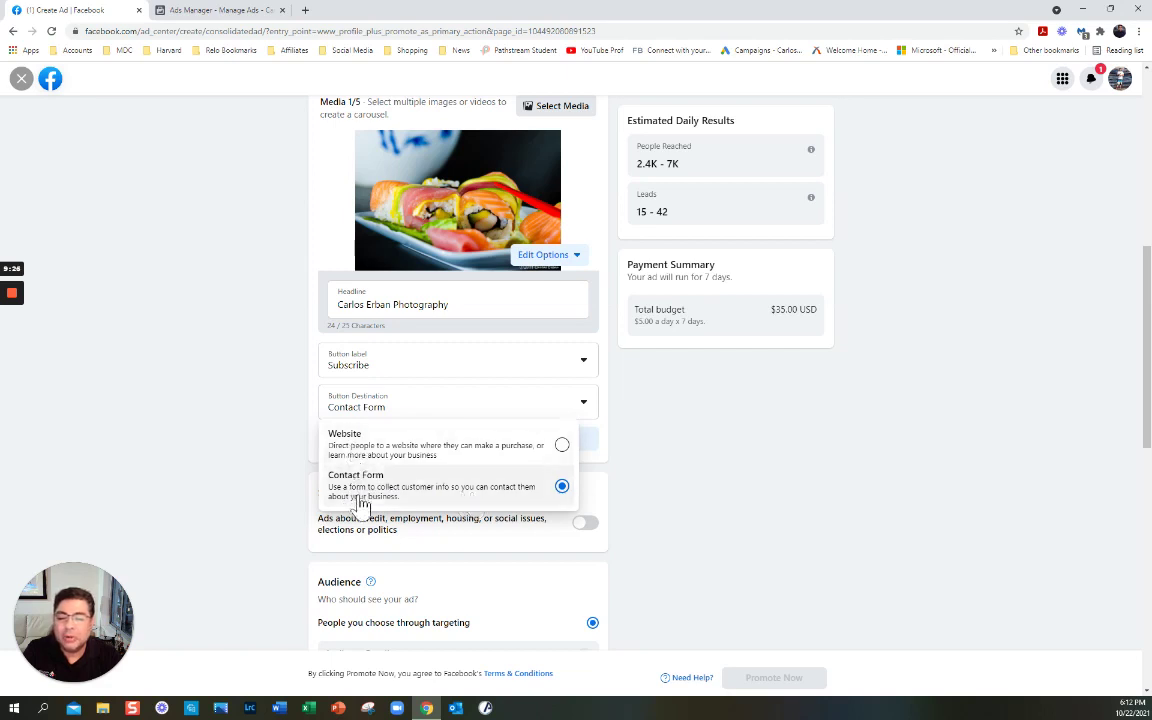
left_click(514, 496)
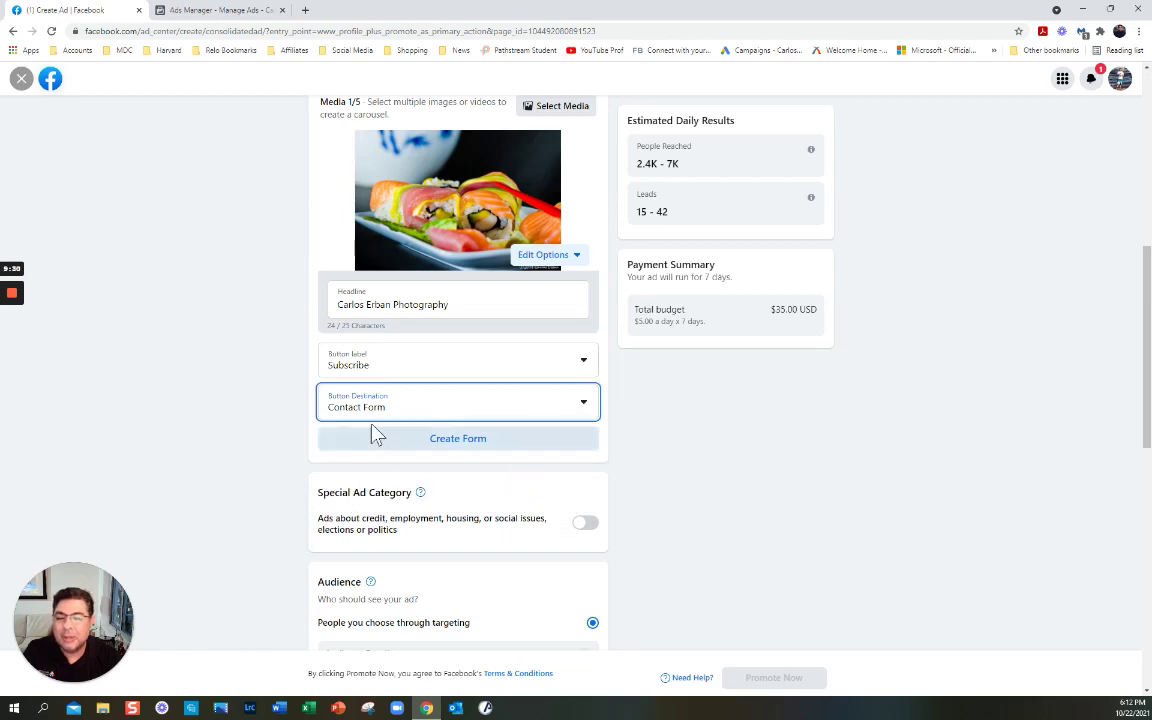
left_click(459, 450)
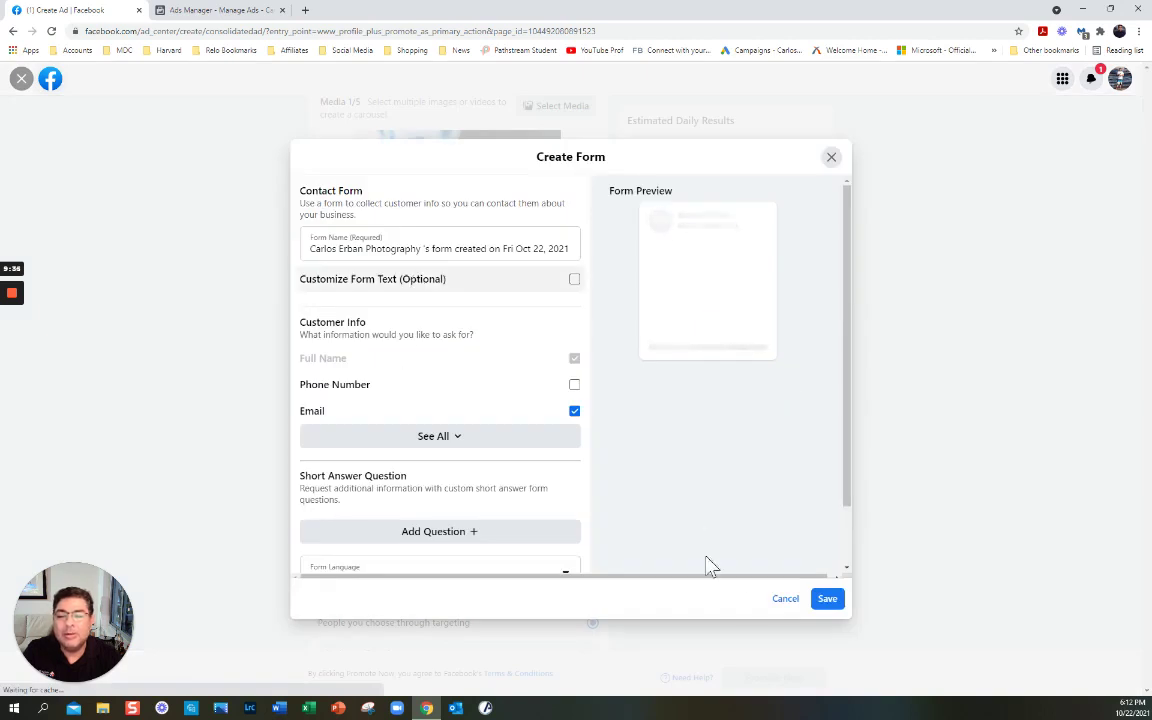
left_click(785, 598)
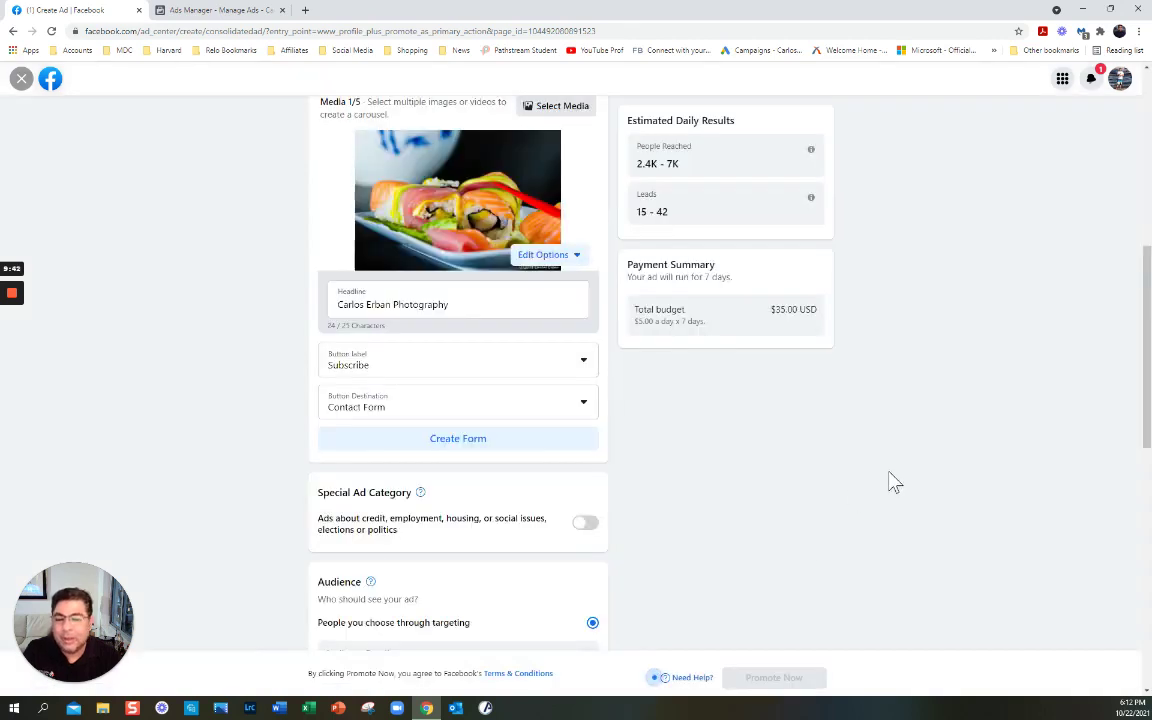
Step: Open the details of the targeted audience, keep the gender at All and save the audience
scroll(893, 482, "down", 2)
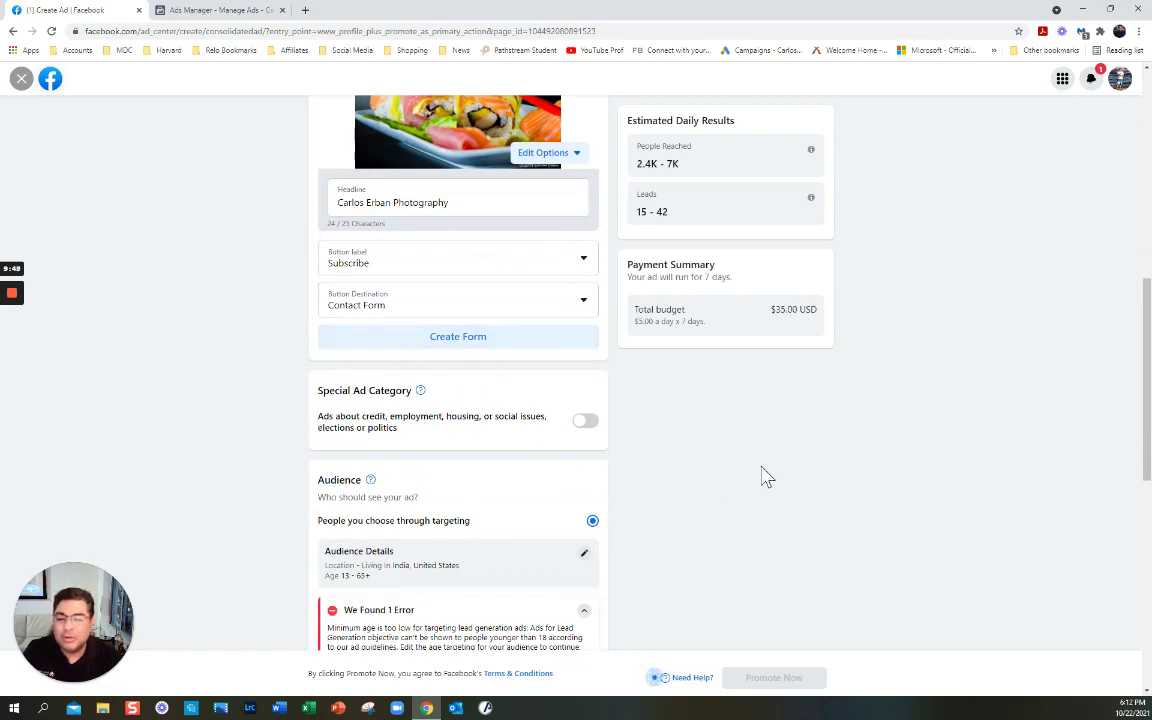
scroll(882, 496, "down", 1)
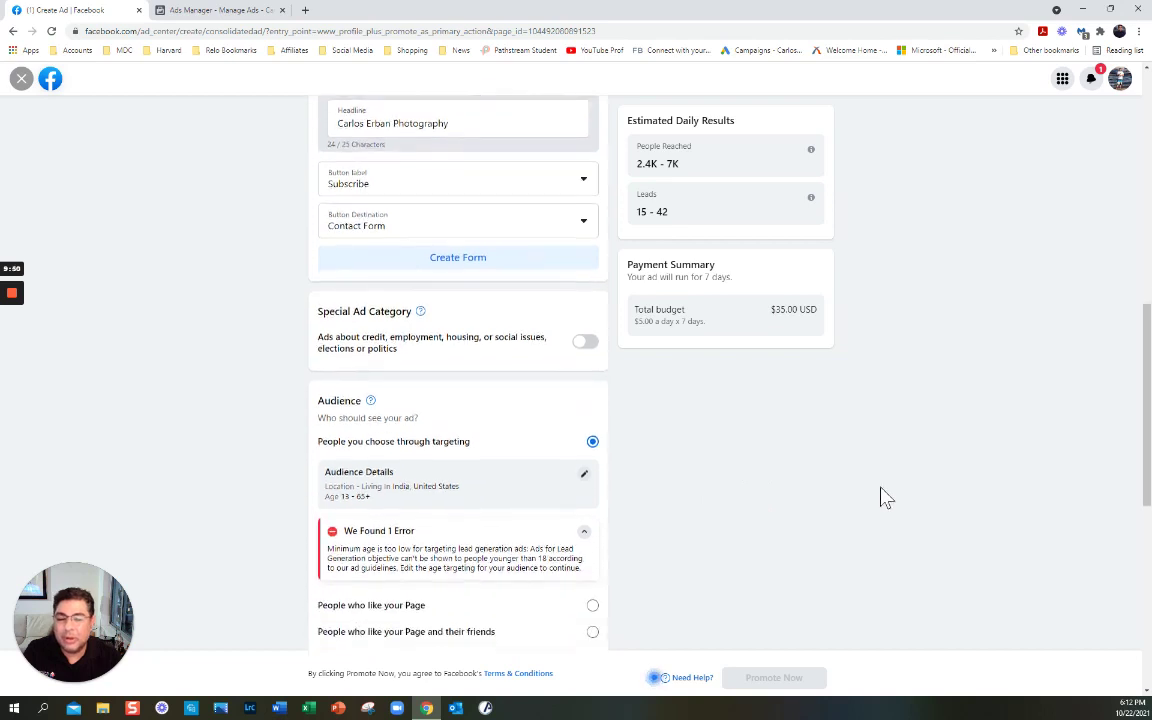
scroll(882, 496, "down", 1)
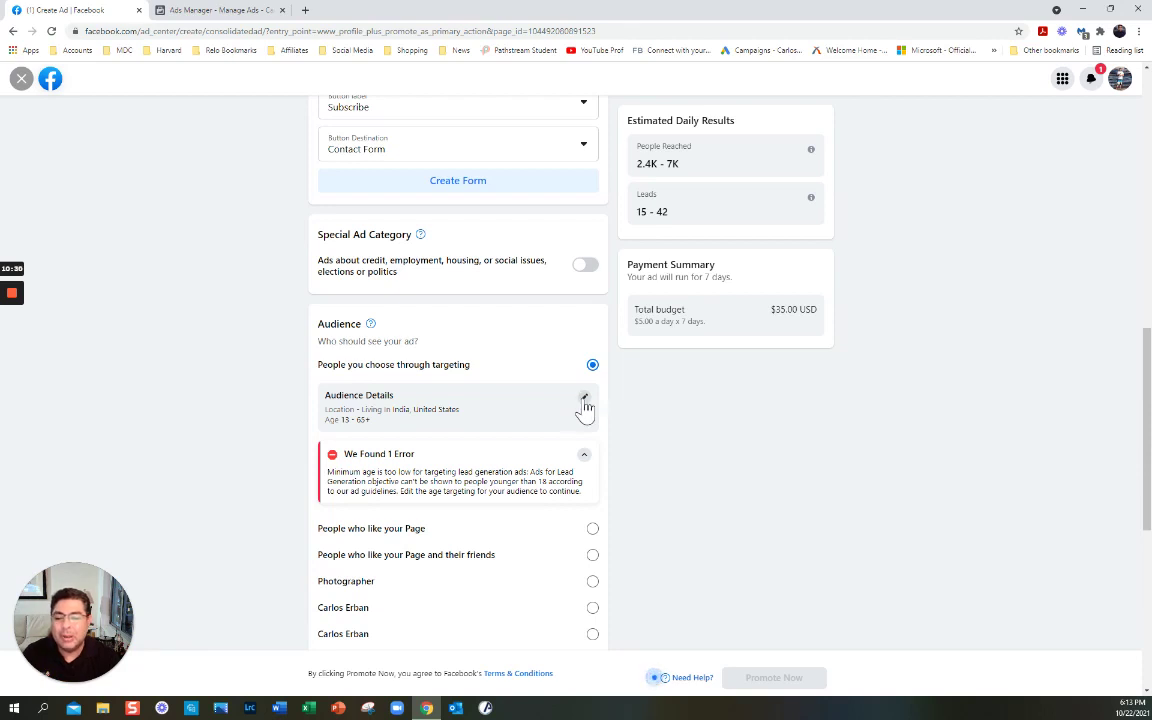
left_click(584, 399)
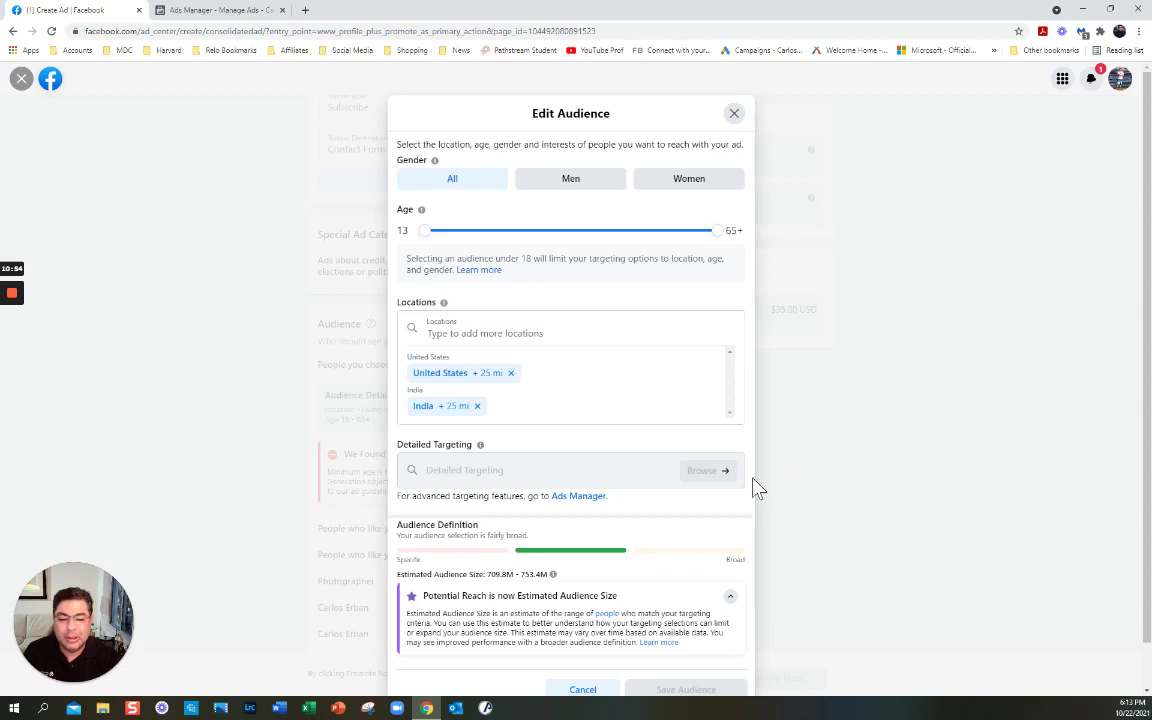
left_click(452, 188)
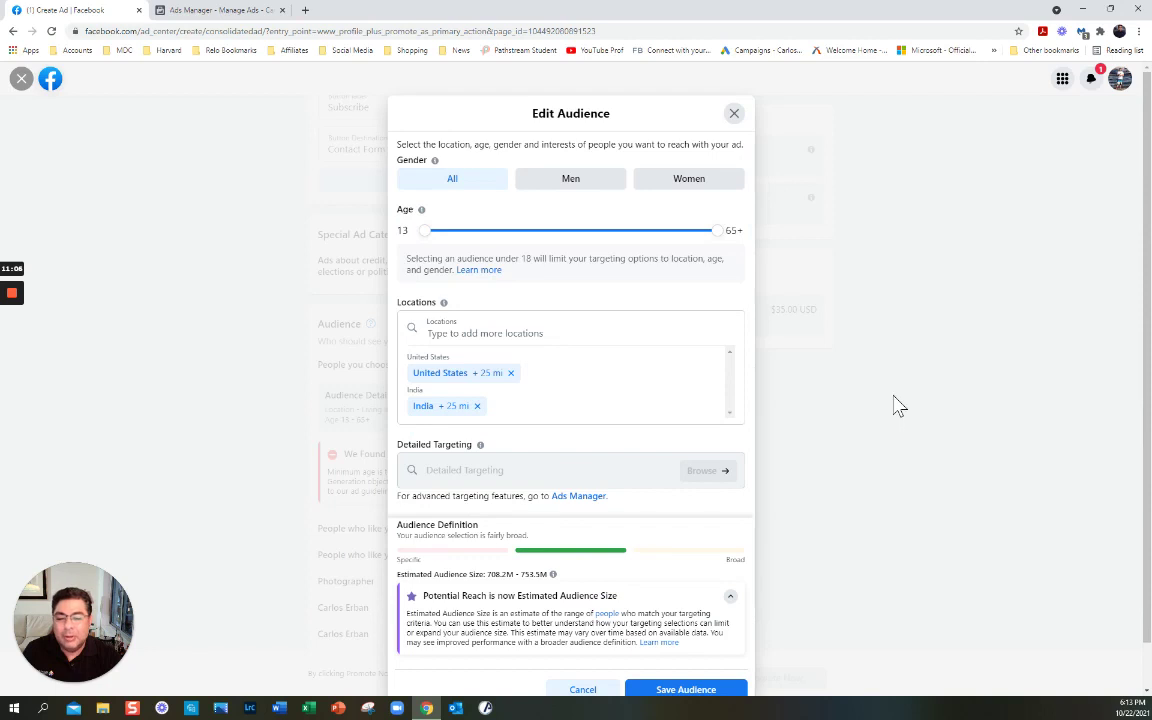
scroll(895, 405, "down", 1)
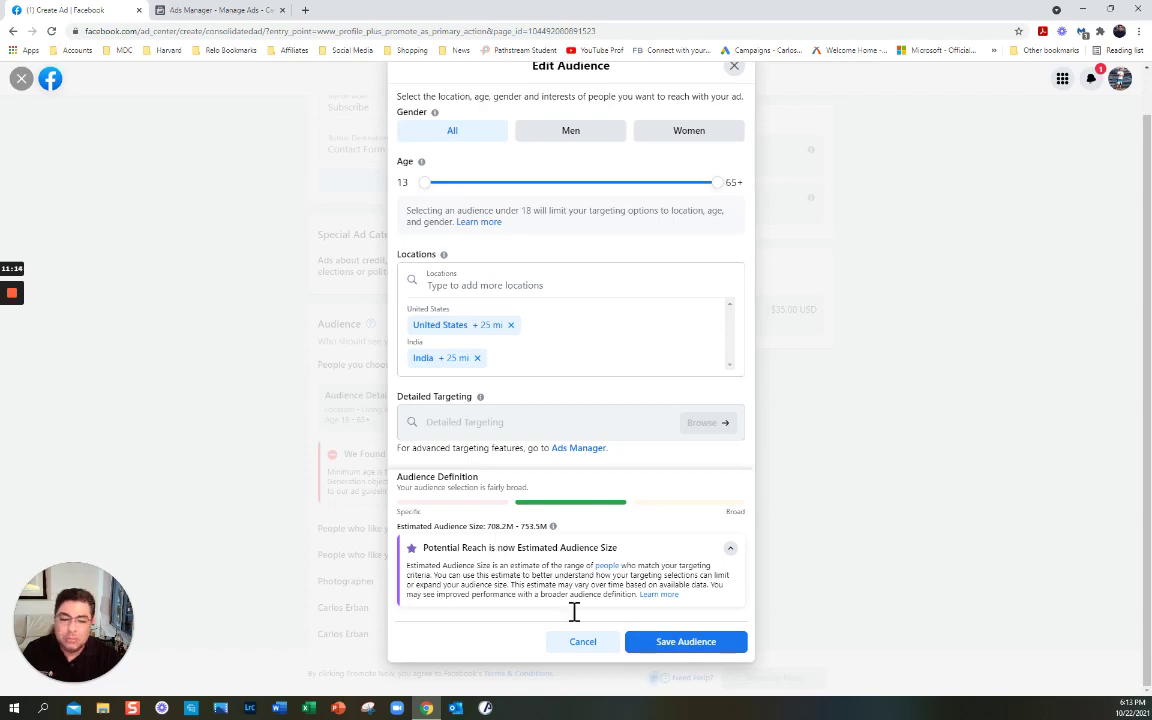
left_click(673, 650)
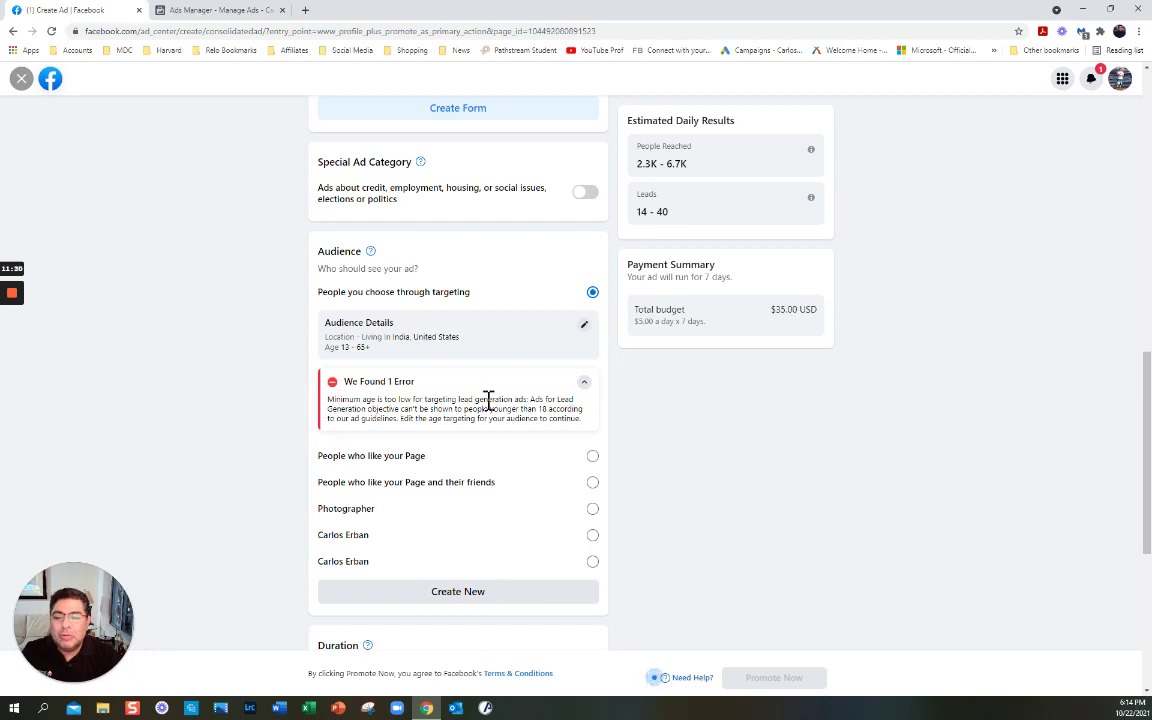
Step: Edit the targeted audience, setting its minimum age to 18 and adding Photography as a detailed targeting interest
left_click(585, 328)
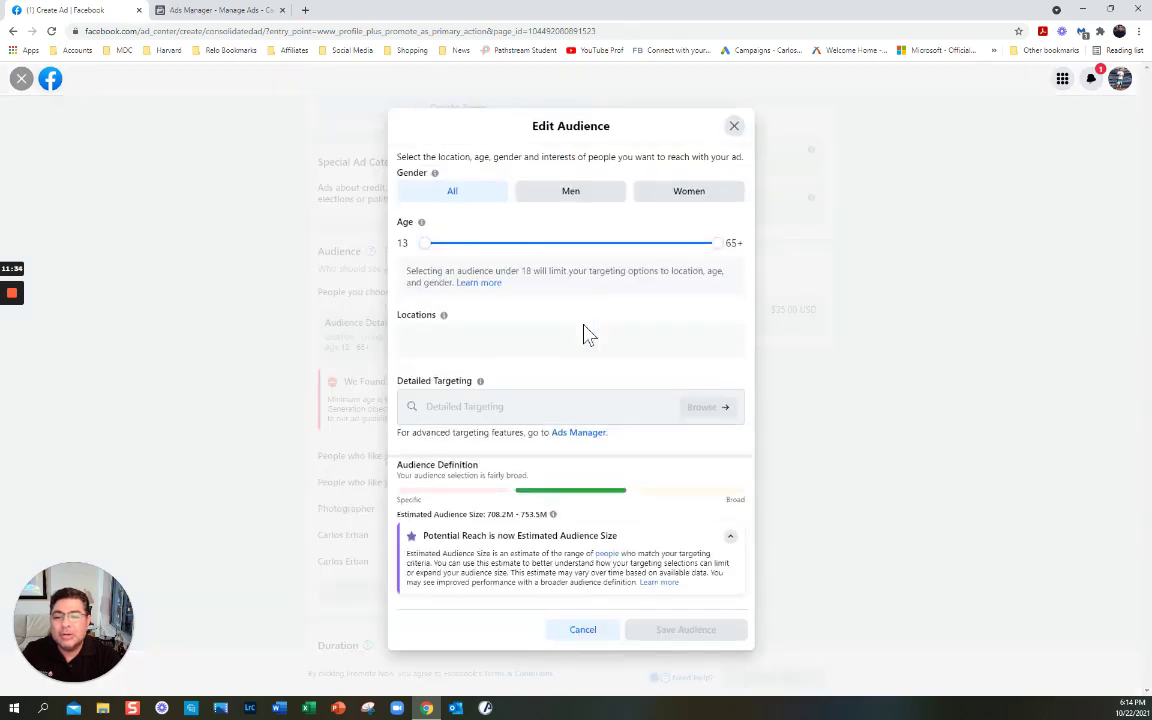
left_click_drag(424, 238, 450, 247)
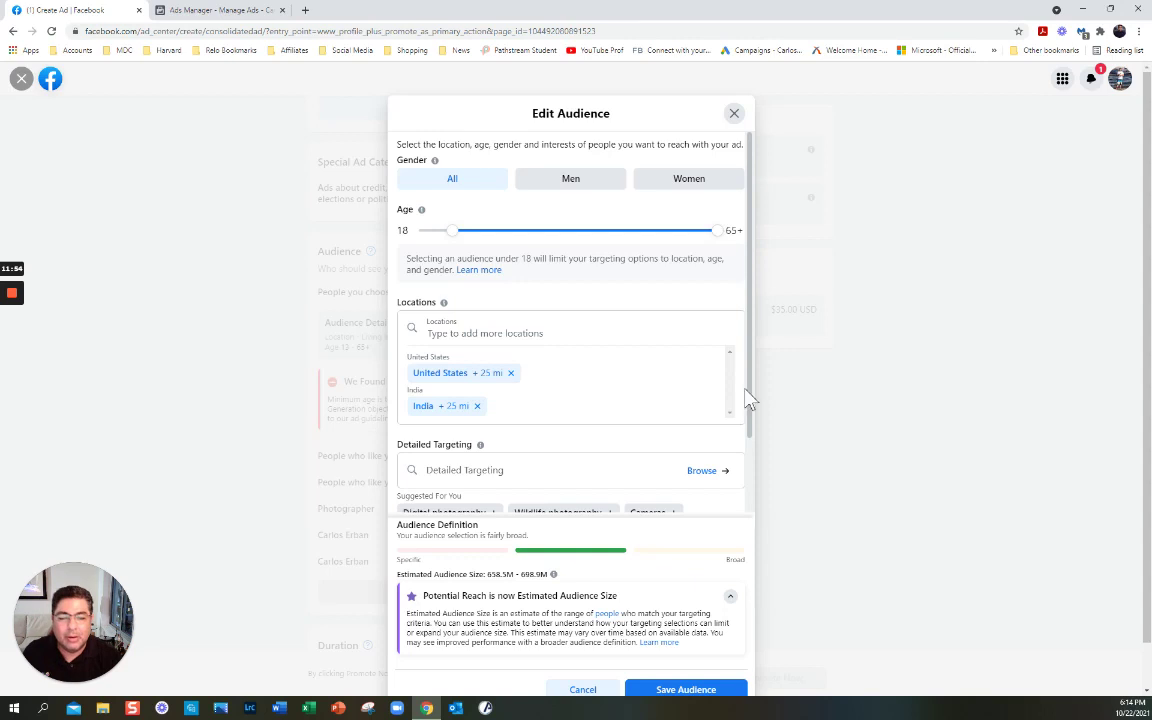
scroll(757, 408, "down", 2)
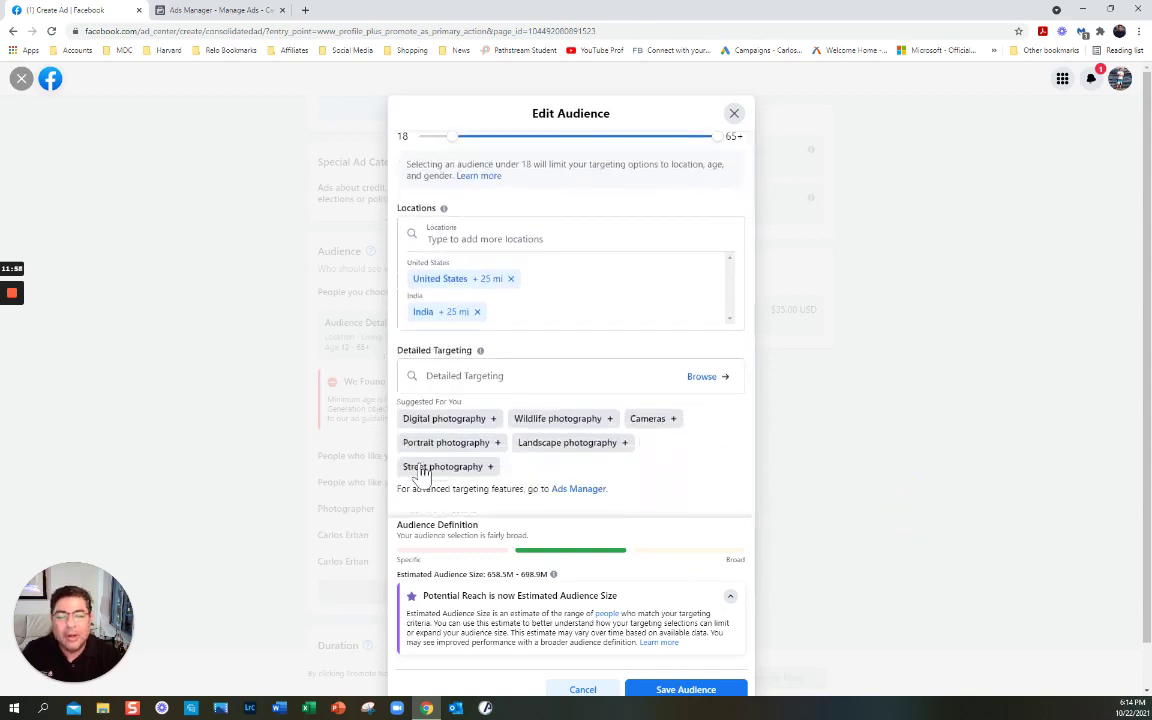
left_click(459, 375)
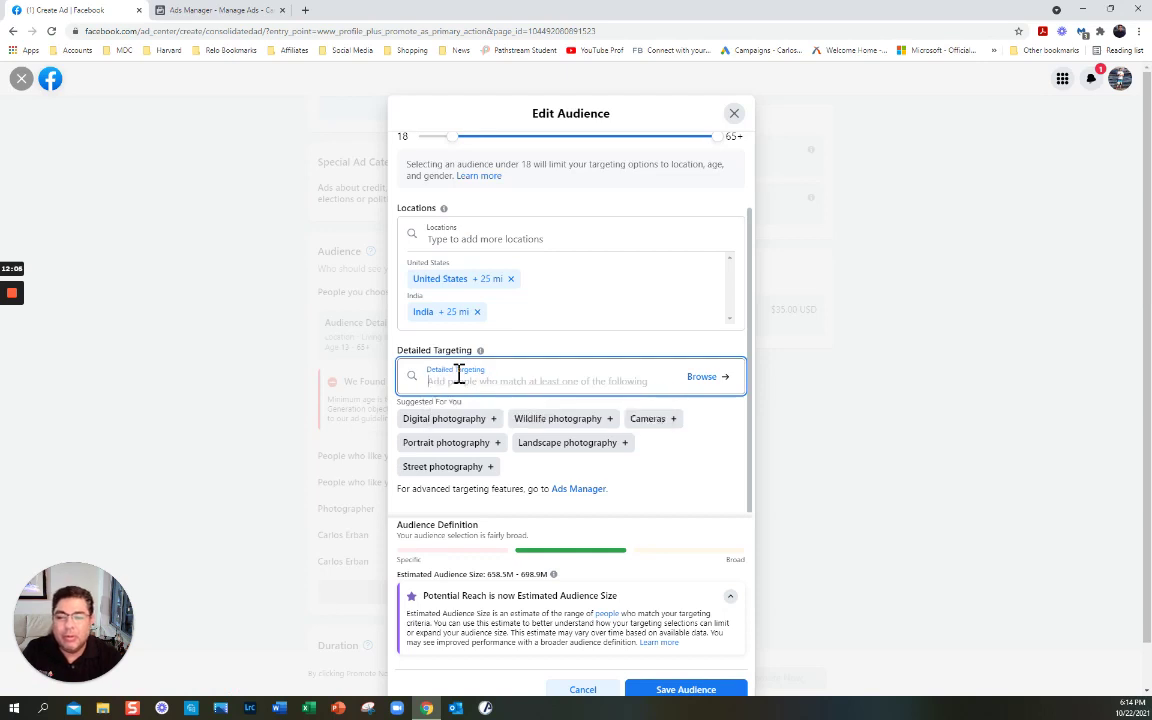
type("photog")
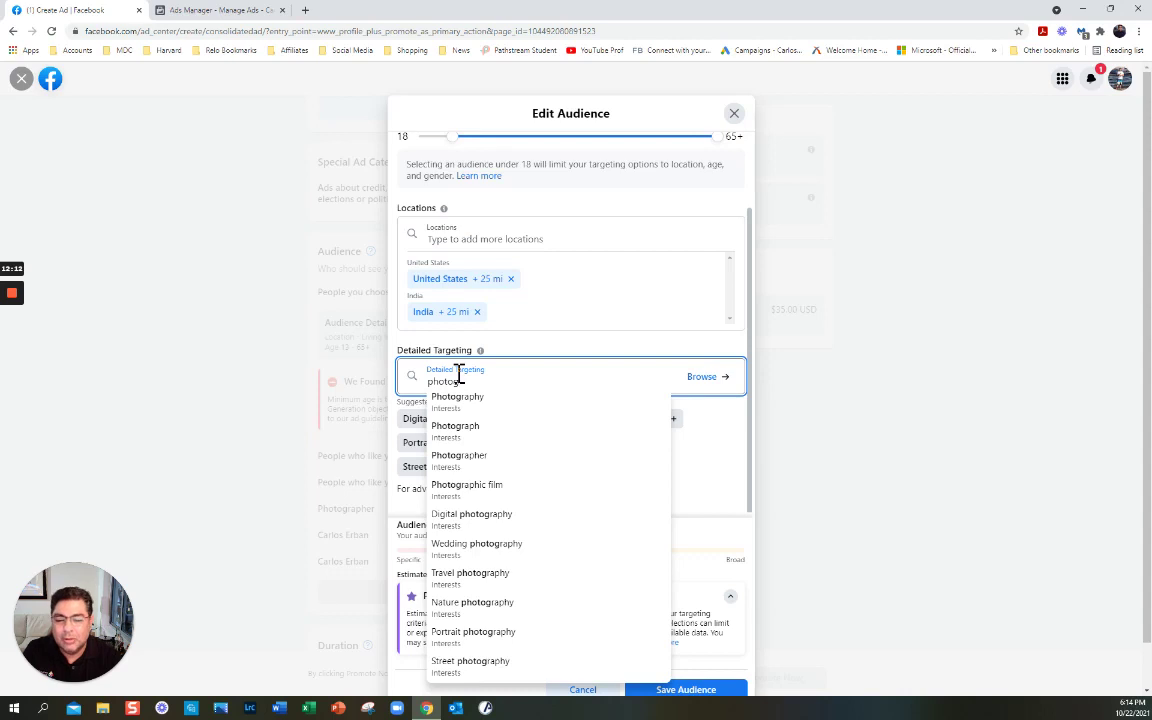
left_click(474, 400)
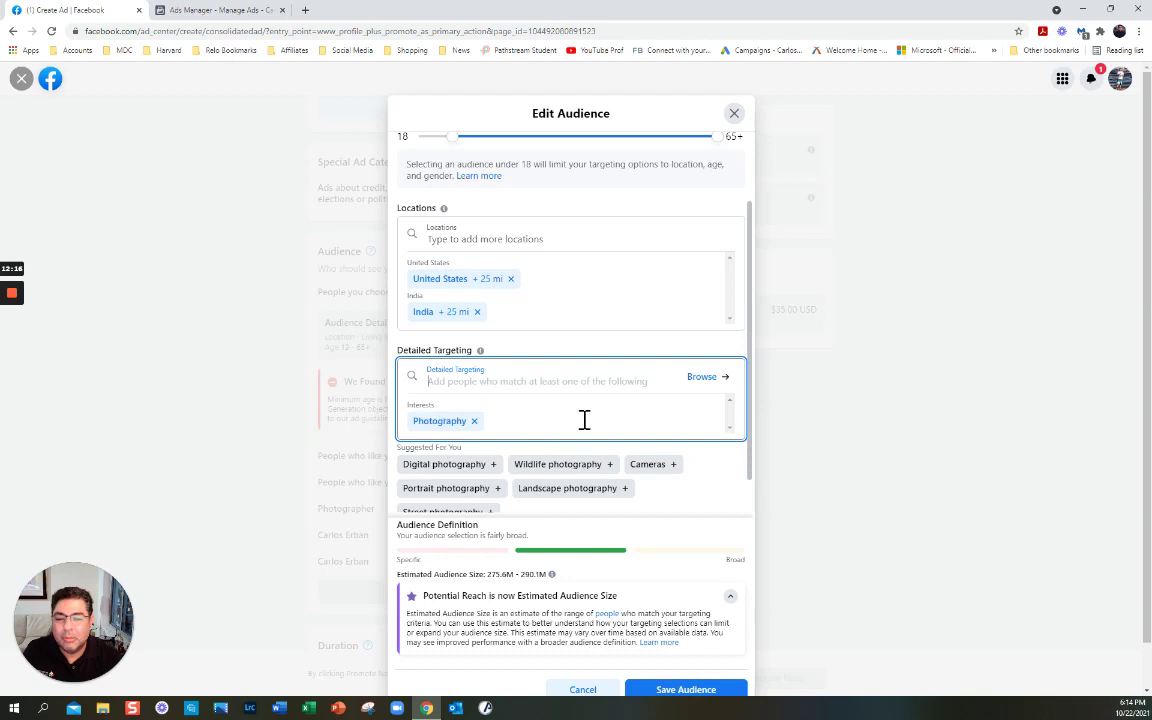
Step: Add Food photography as a second detailed targeting interest for the audience
scroll(806, 449, "down", 1)
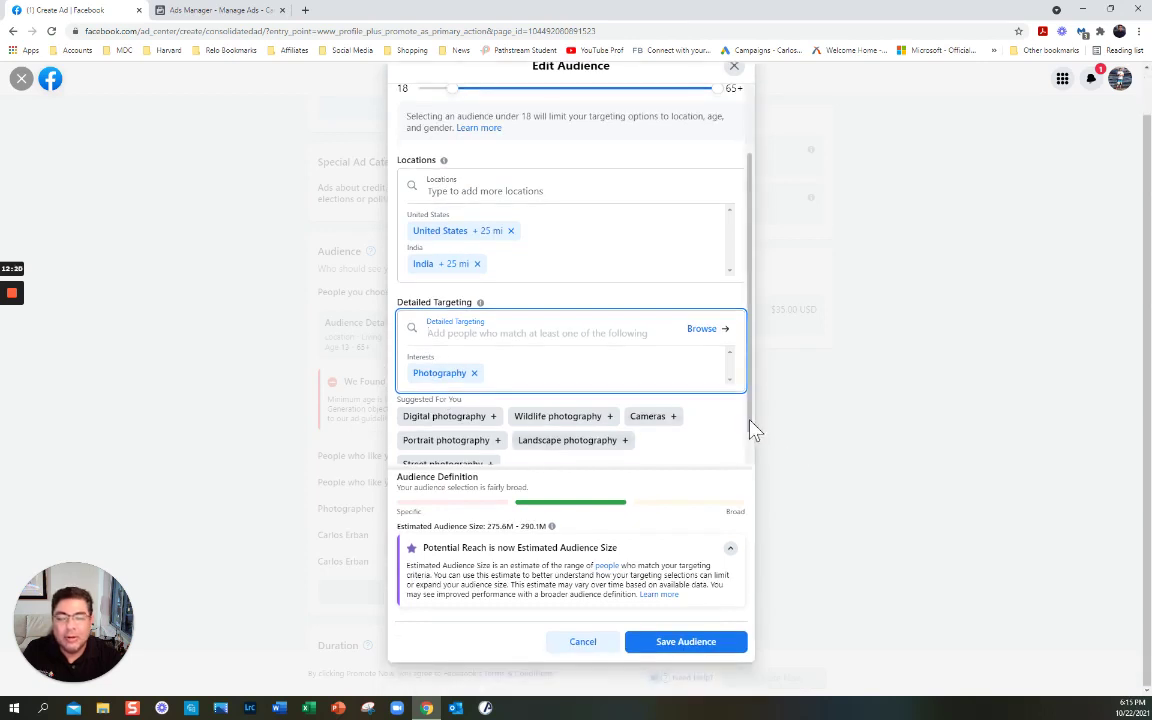
left_click_drag(750, 424, 750, 450)
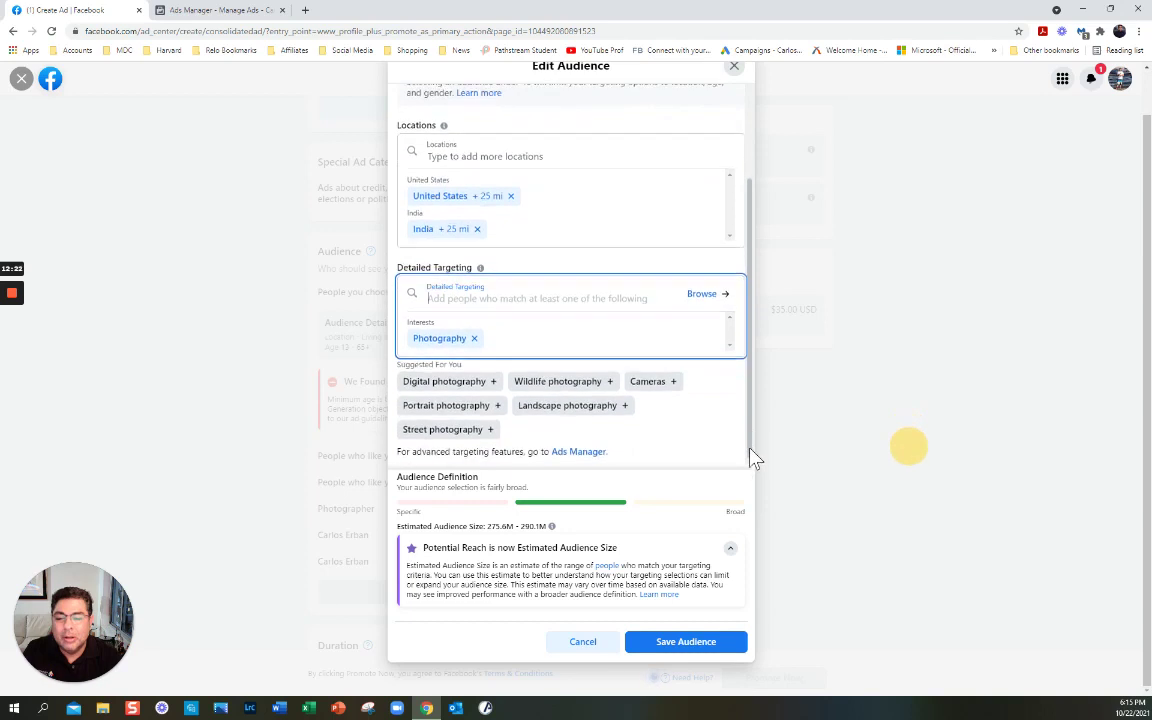
left_click(488, 300)
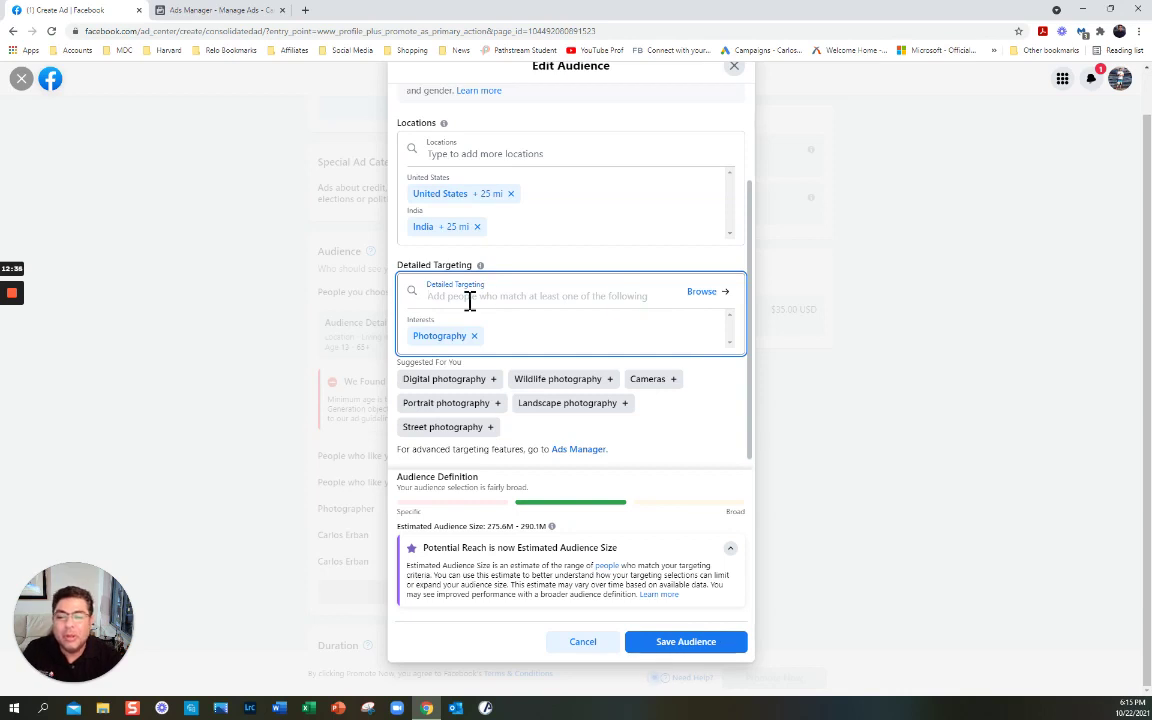
type("food photo")
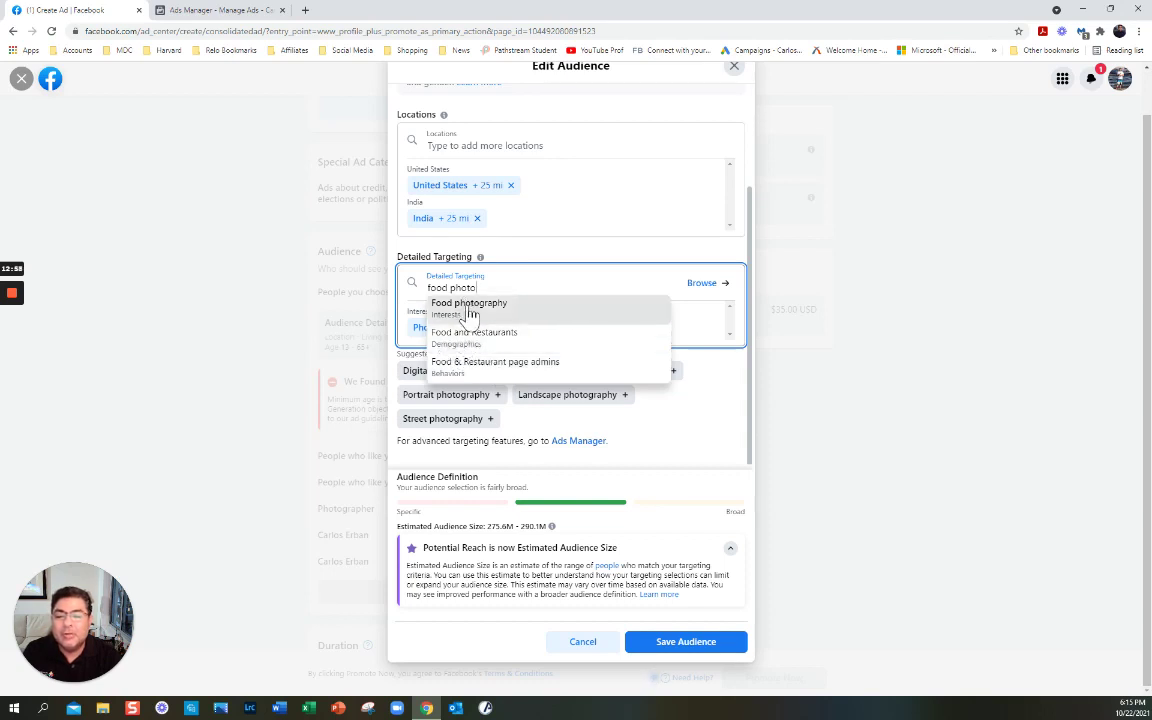
left_click(625, 303)
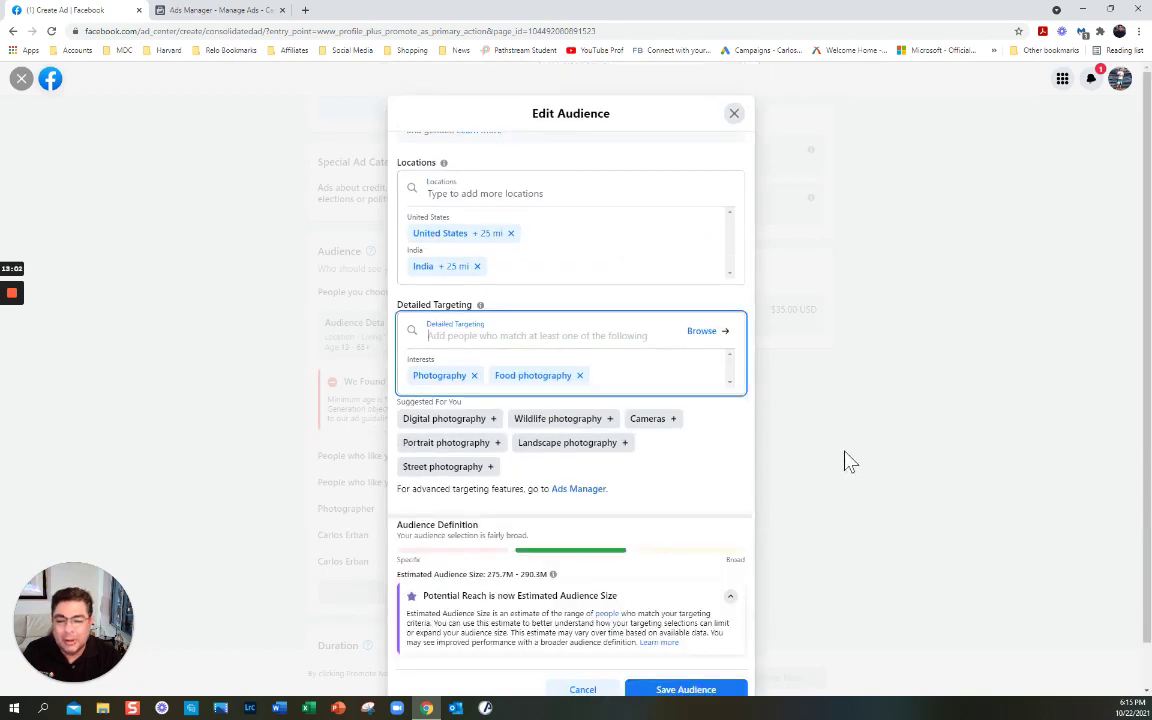
scroll(843, 463, "down", 1)
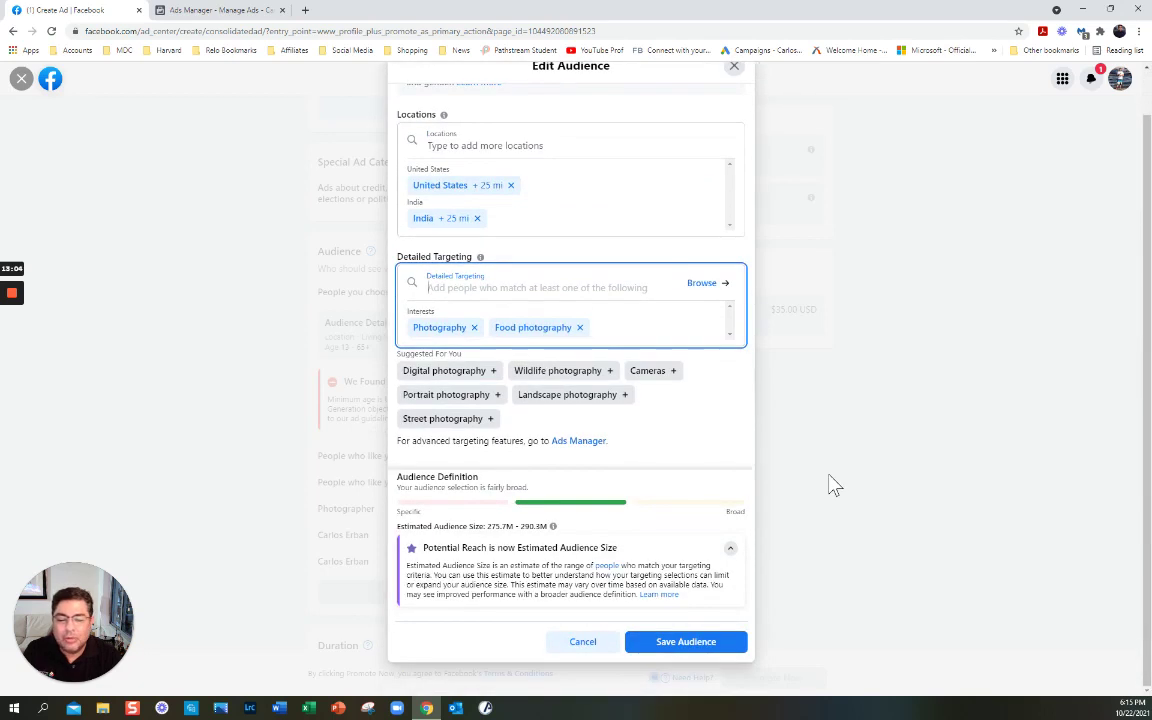
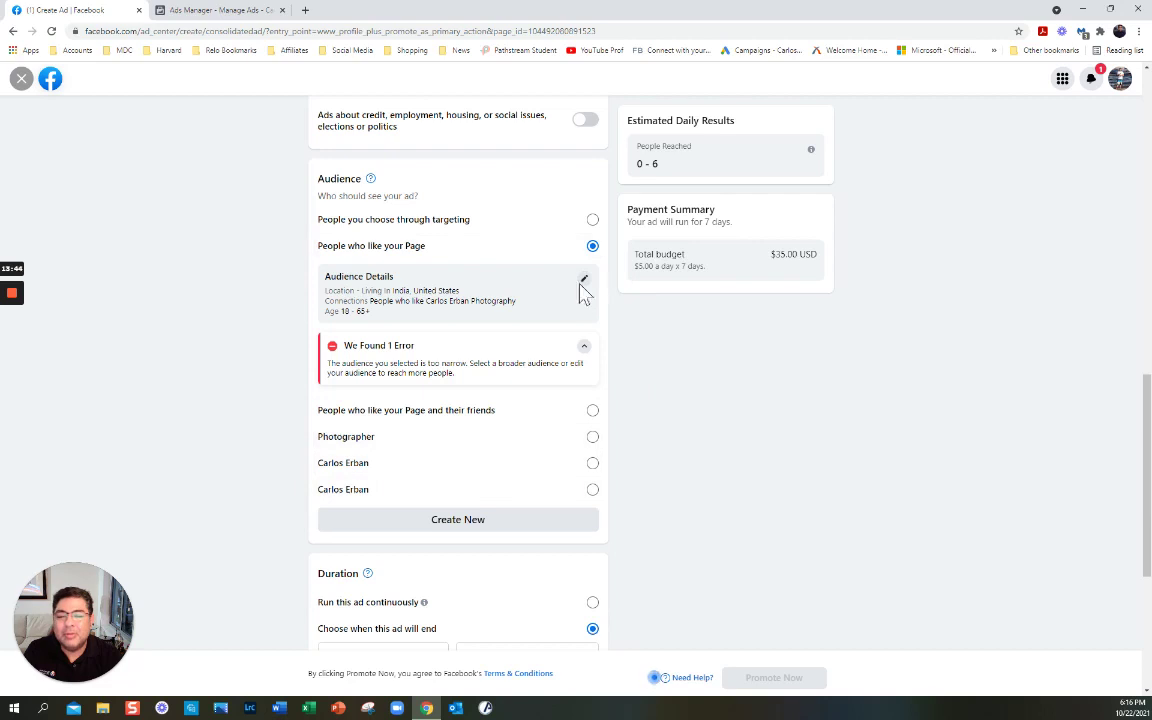
Step: Check the location settings of the "People who like your Page" audience and leave them without saving
left_click(584, 281)
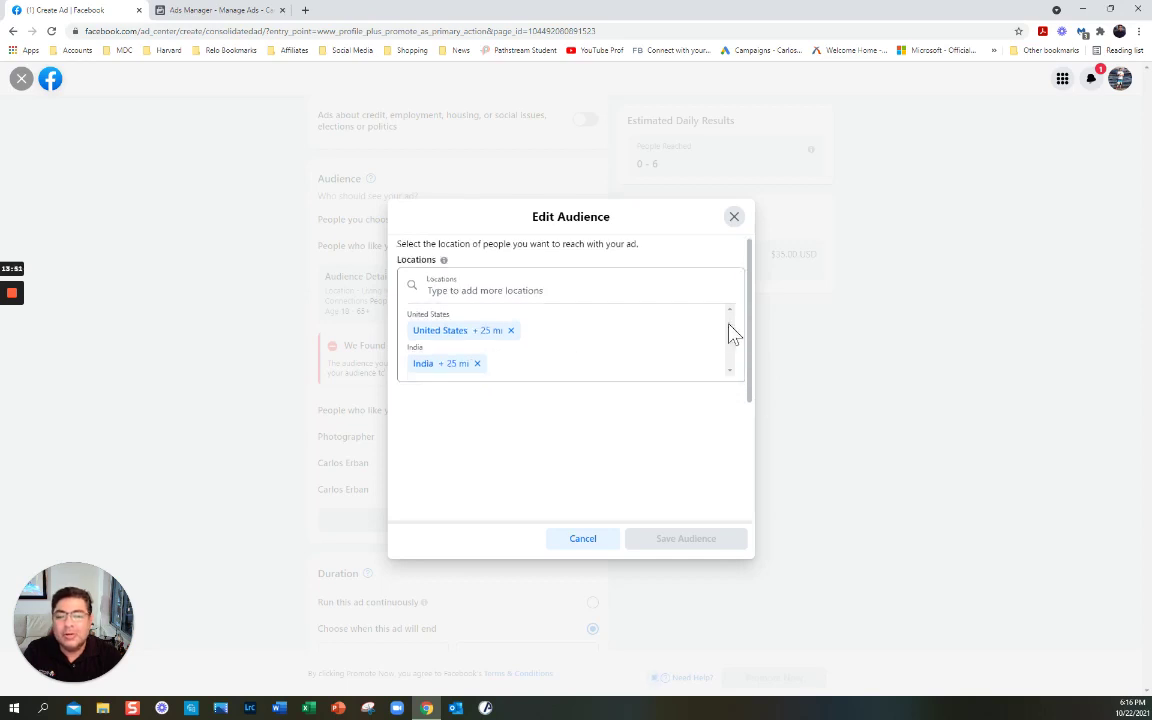
left_click(734, 217)
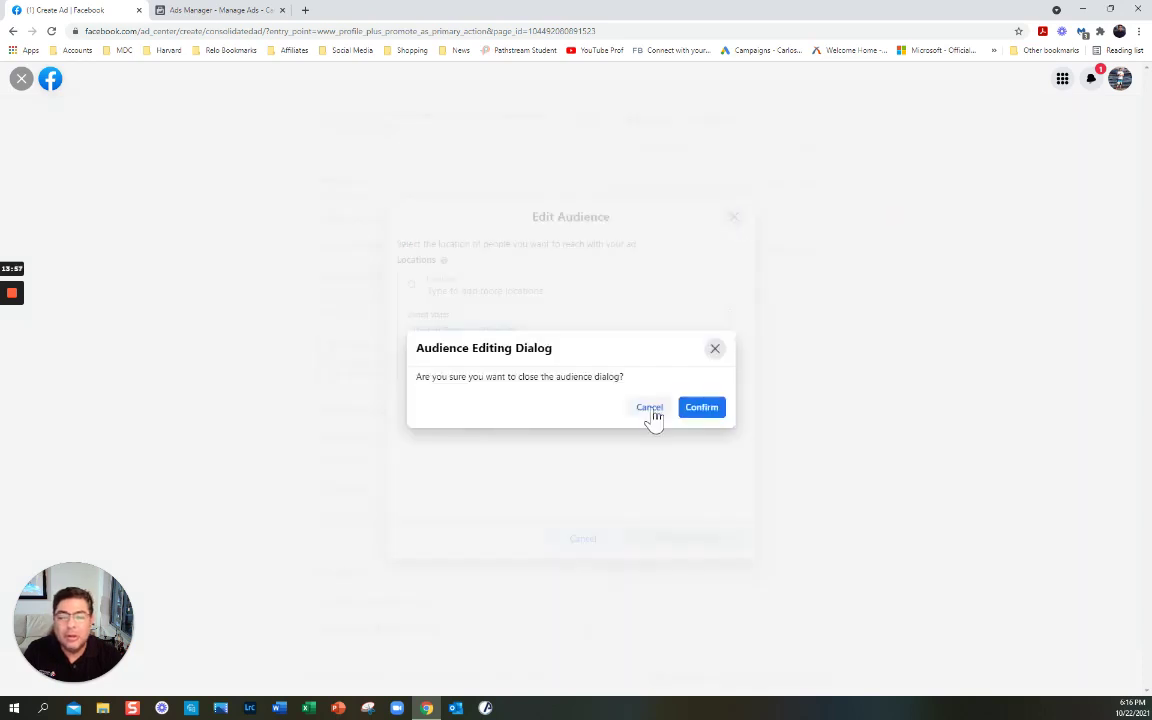
left_click(650, 410)
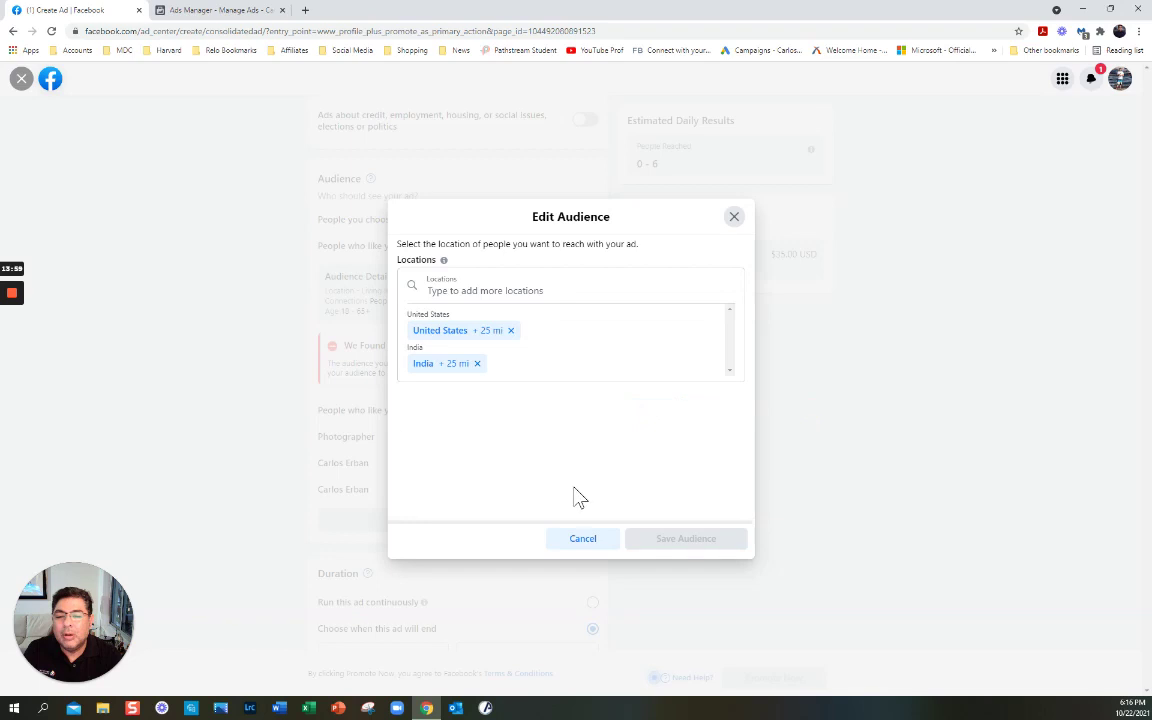
left_click(589, 545)
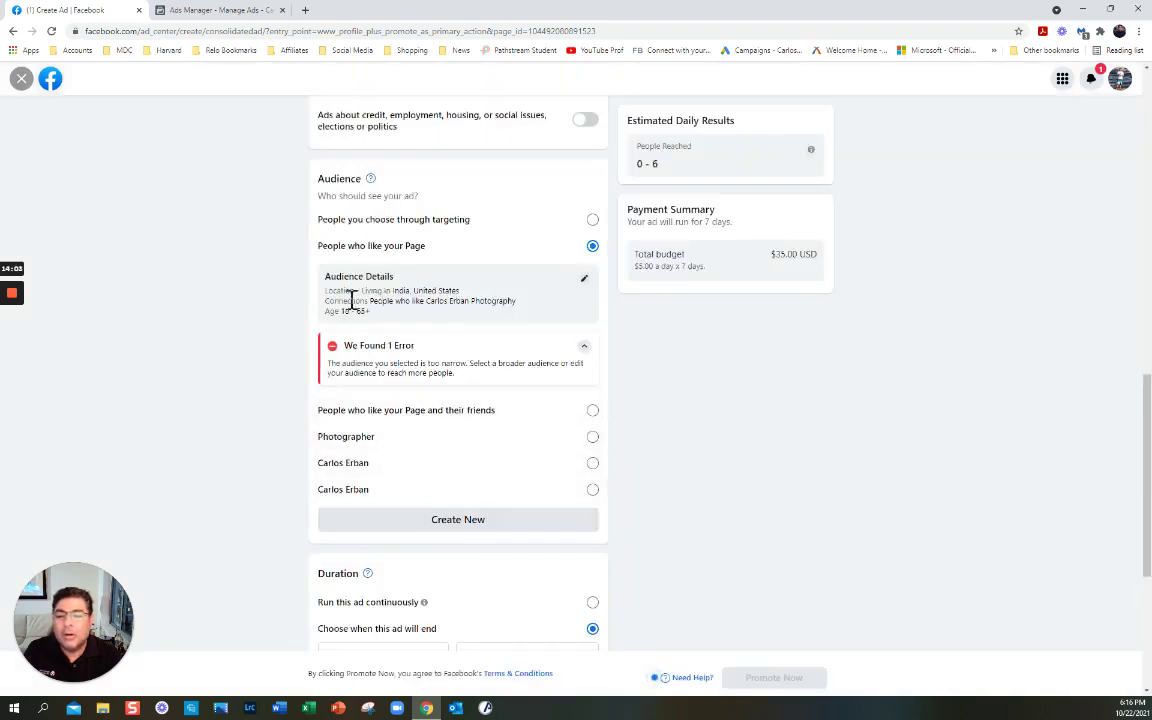
Step: Switch the ad's audience back to "People you choose through targeting"
left_click(592, 222)
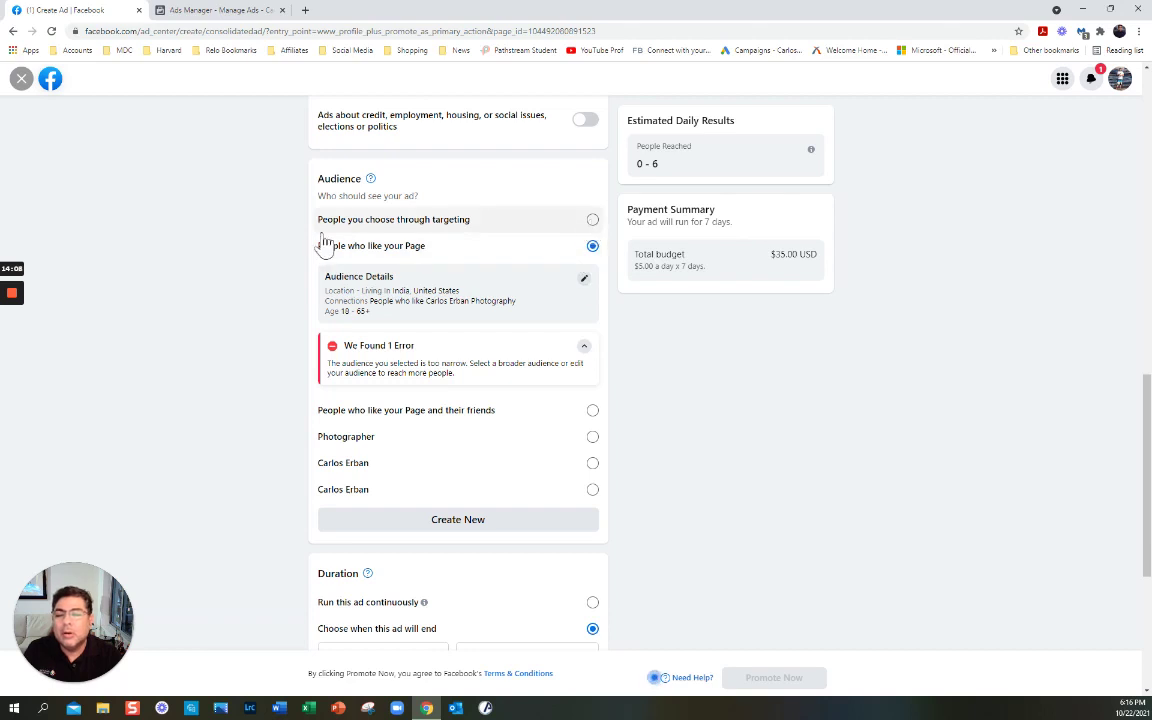
left_click(593, 222)
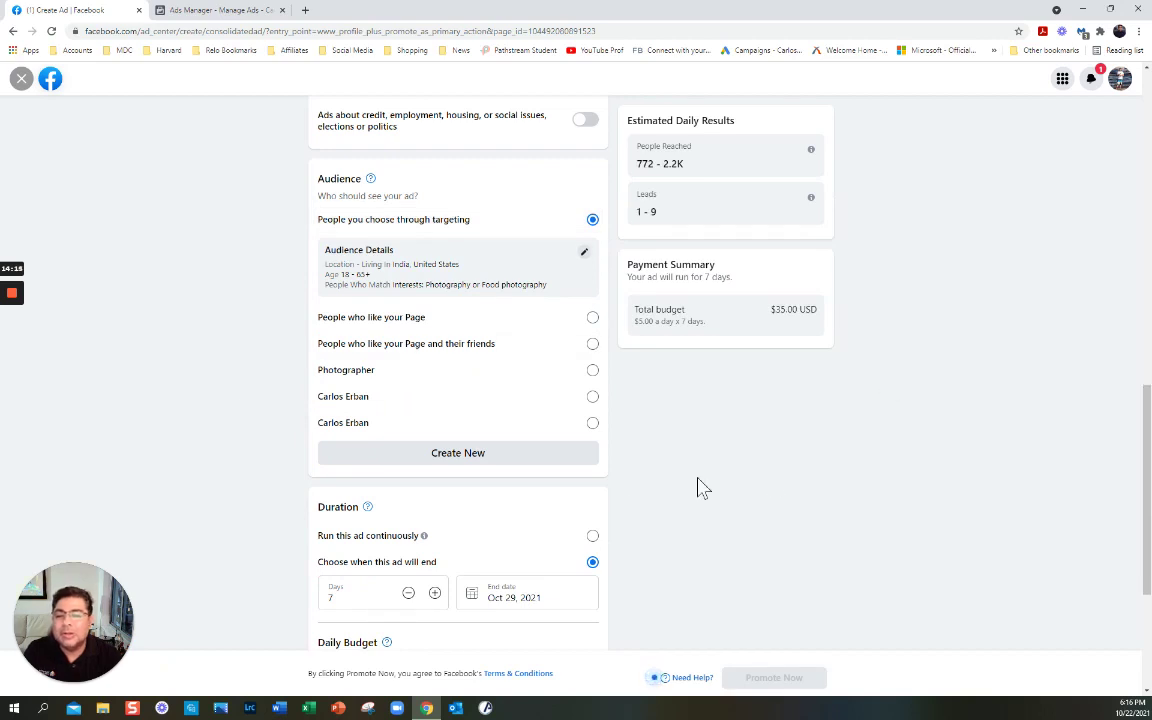
Step: Review the ad's duration, daily budget and placements, and check the Facebook Pixel option by switching it on and back off
scroll(631, 485, "down", 2)
scroll(631, 485, "down", 1)
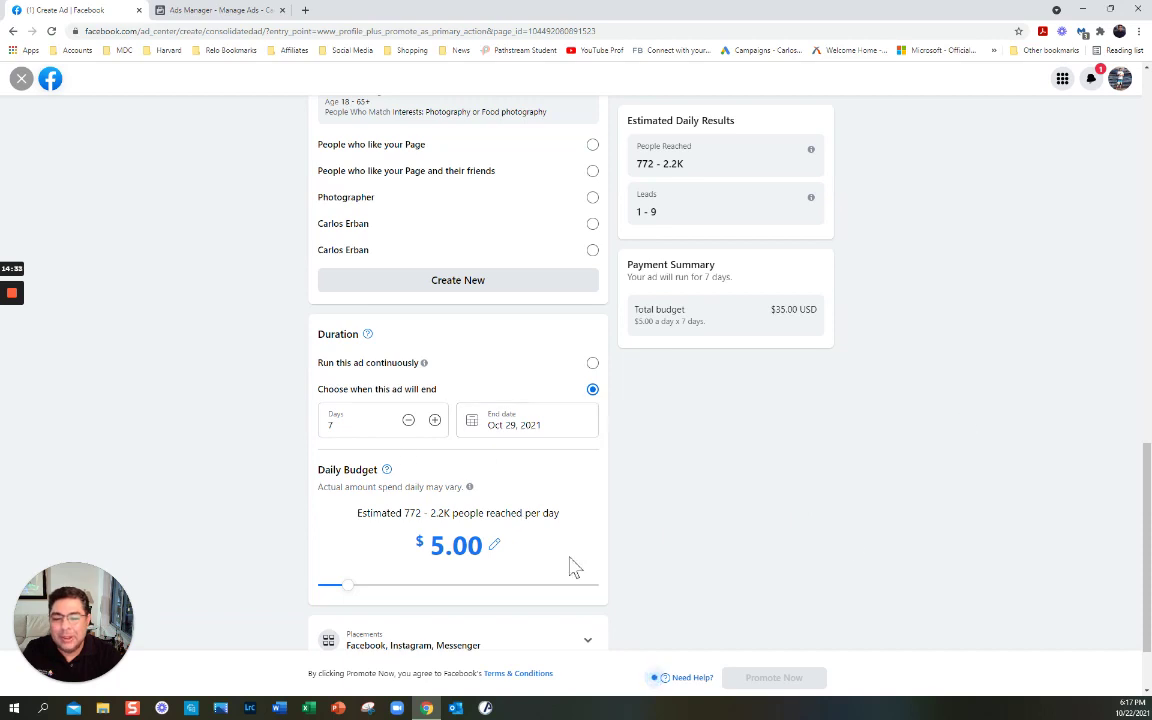
scroll(861, 527, "down", 1)
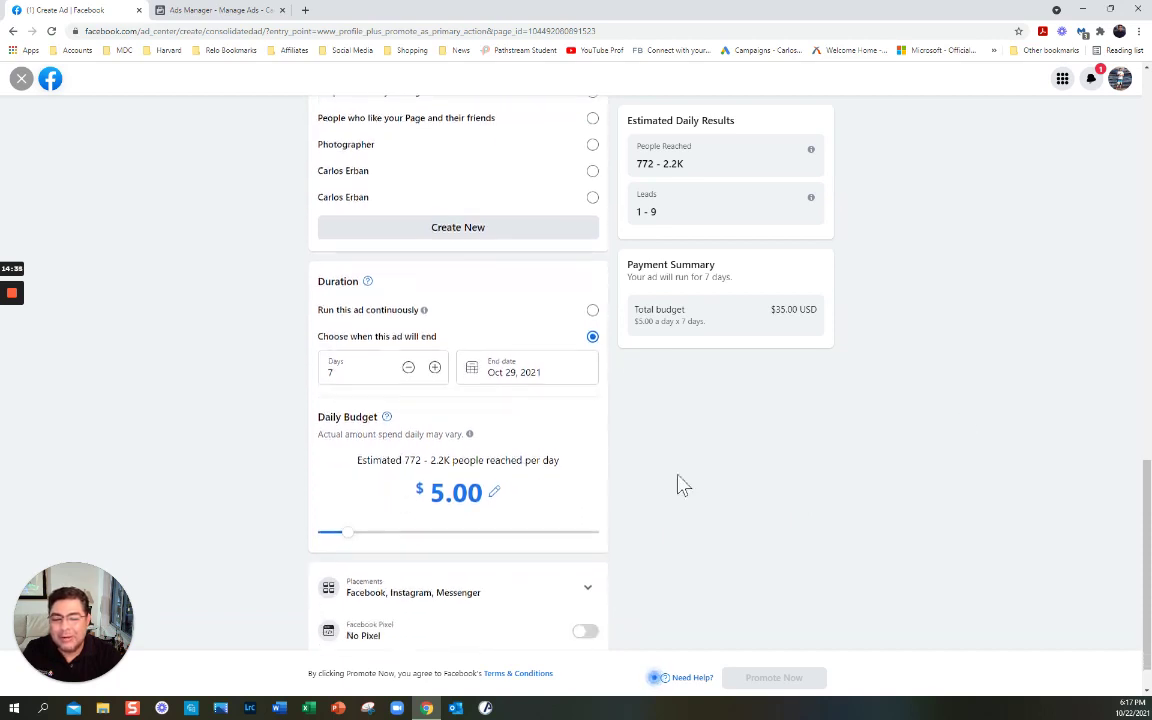
scroll(879, 470, "down", 1)
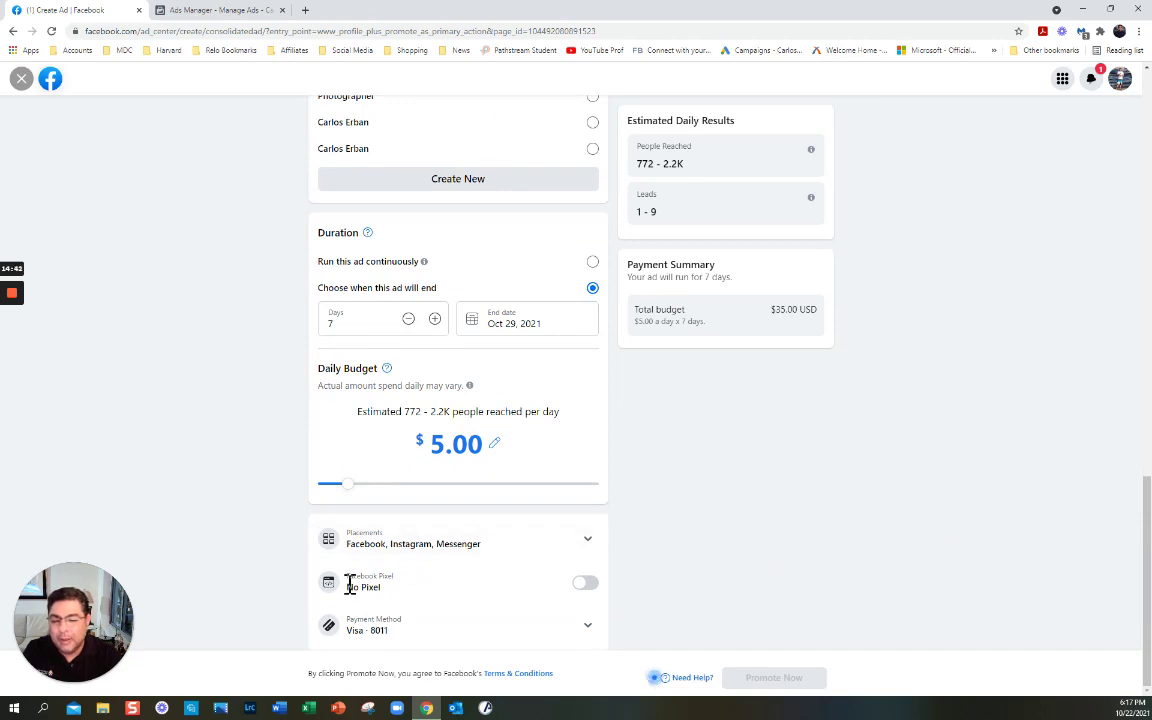
left_click(590, 592)
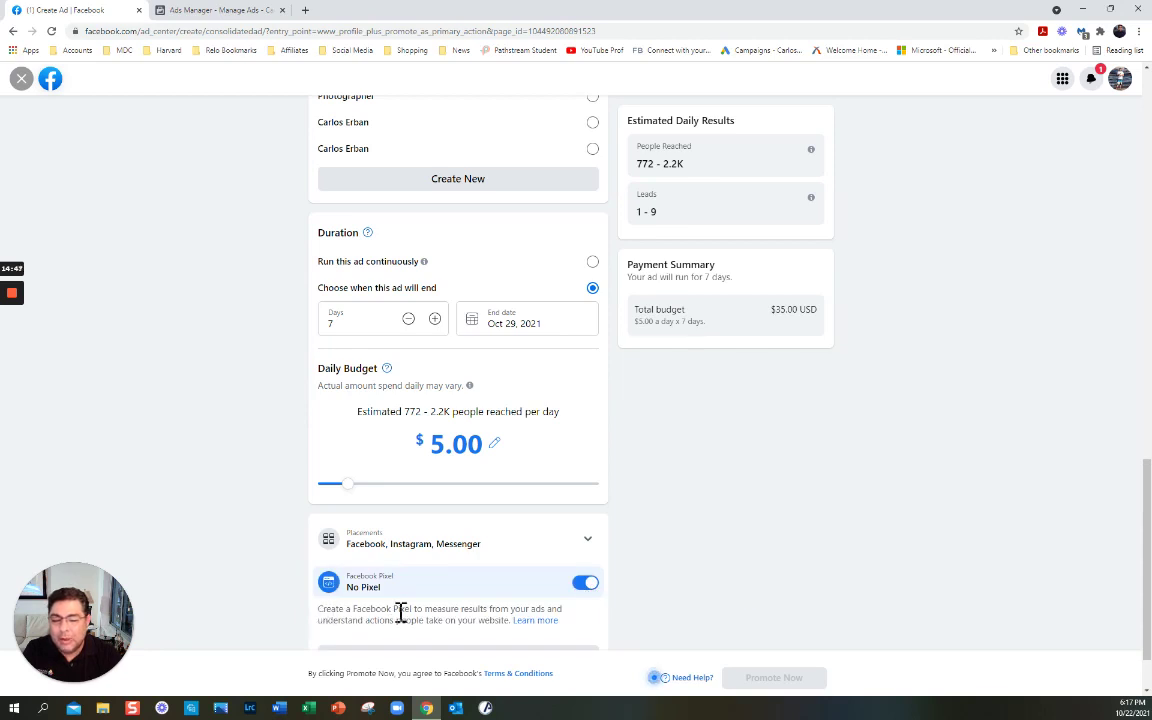
left_click(585, 583)
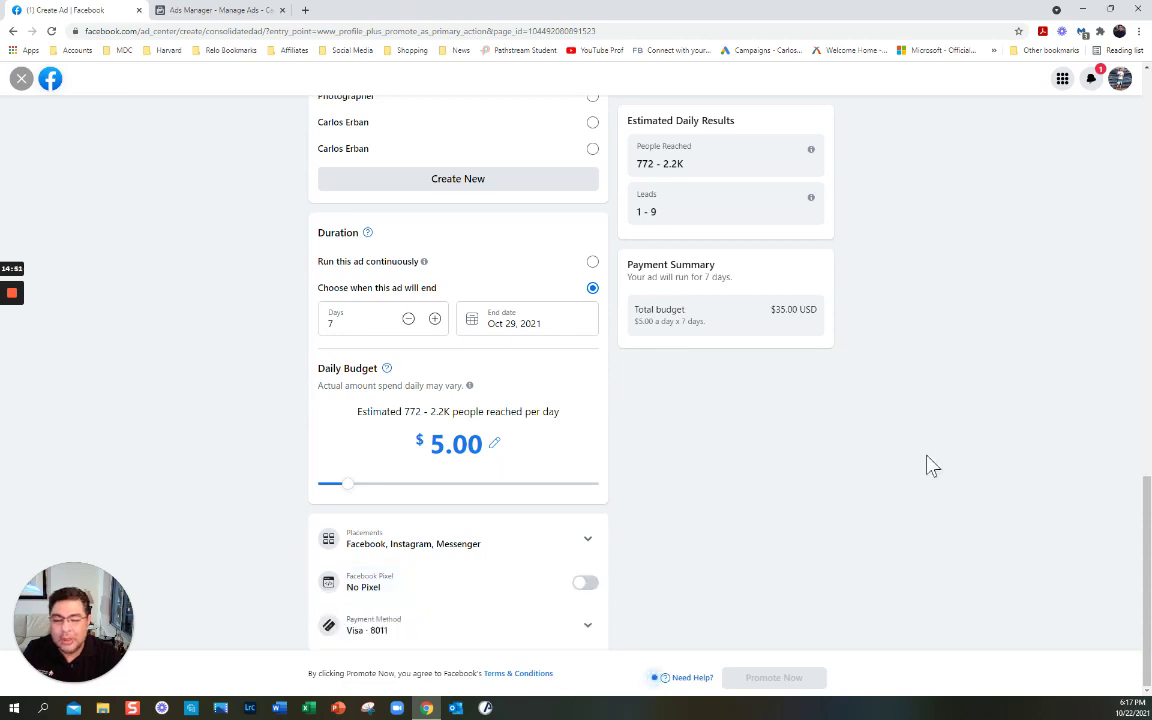
Step: View all previews of the ad for Facebook and Instagram, and close the previews
scroll(905, 514, "up", 4)
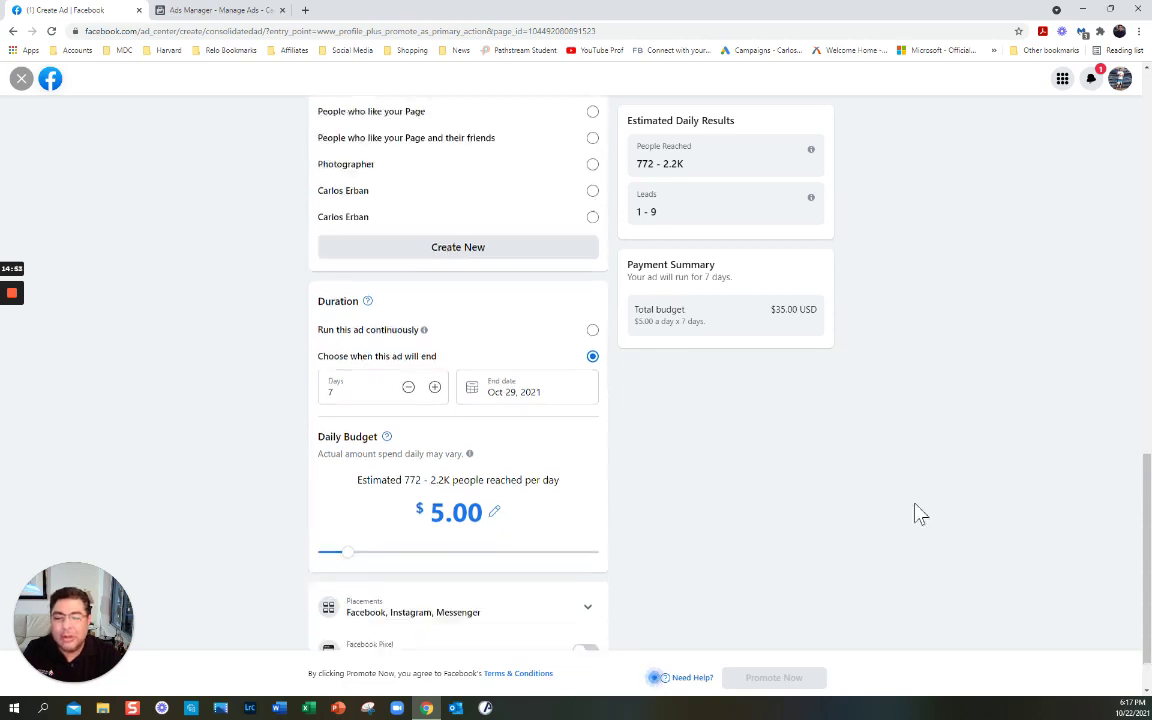
scroll(1085, 497, "down", 3)
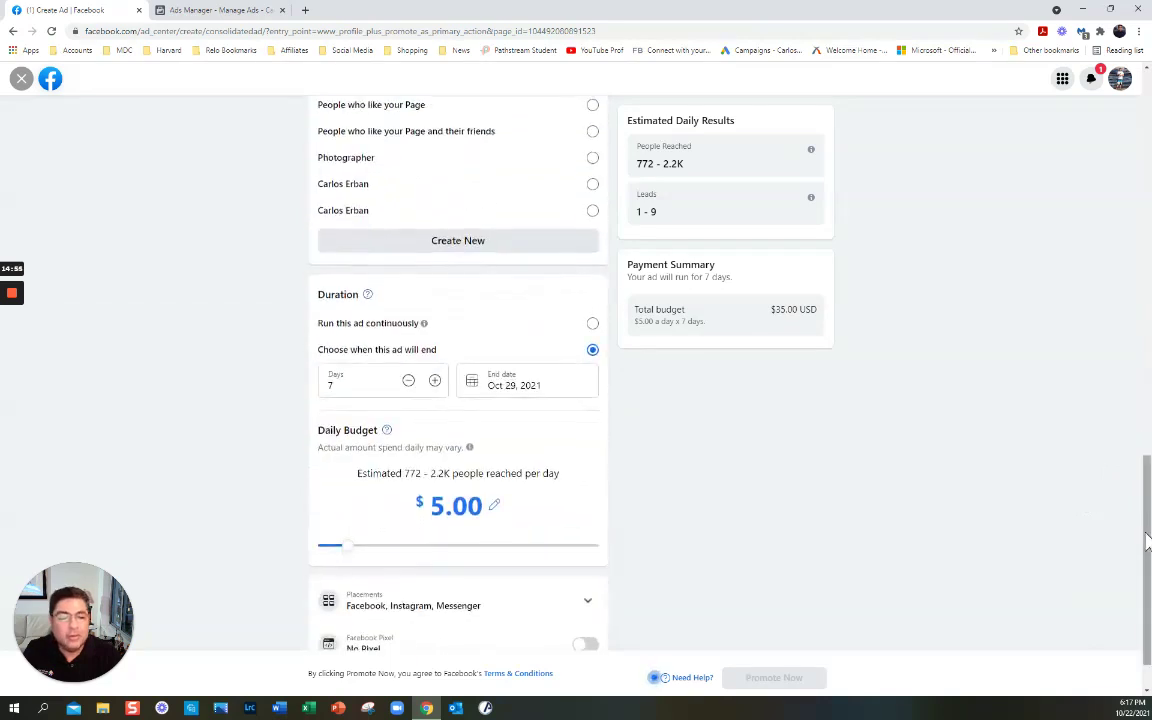
left_click_drag(1147, 545, 1148, 210)
scroll(1148, 210, "up", 3)
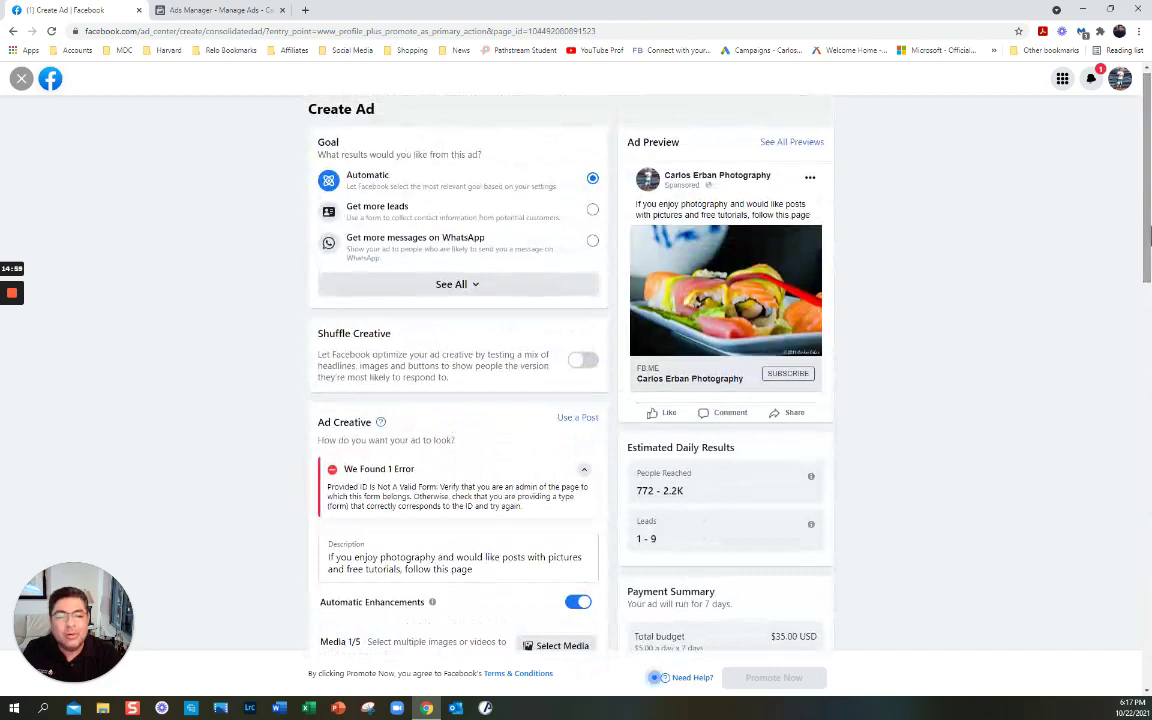
scroll(1140, 238, "up", 1)
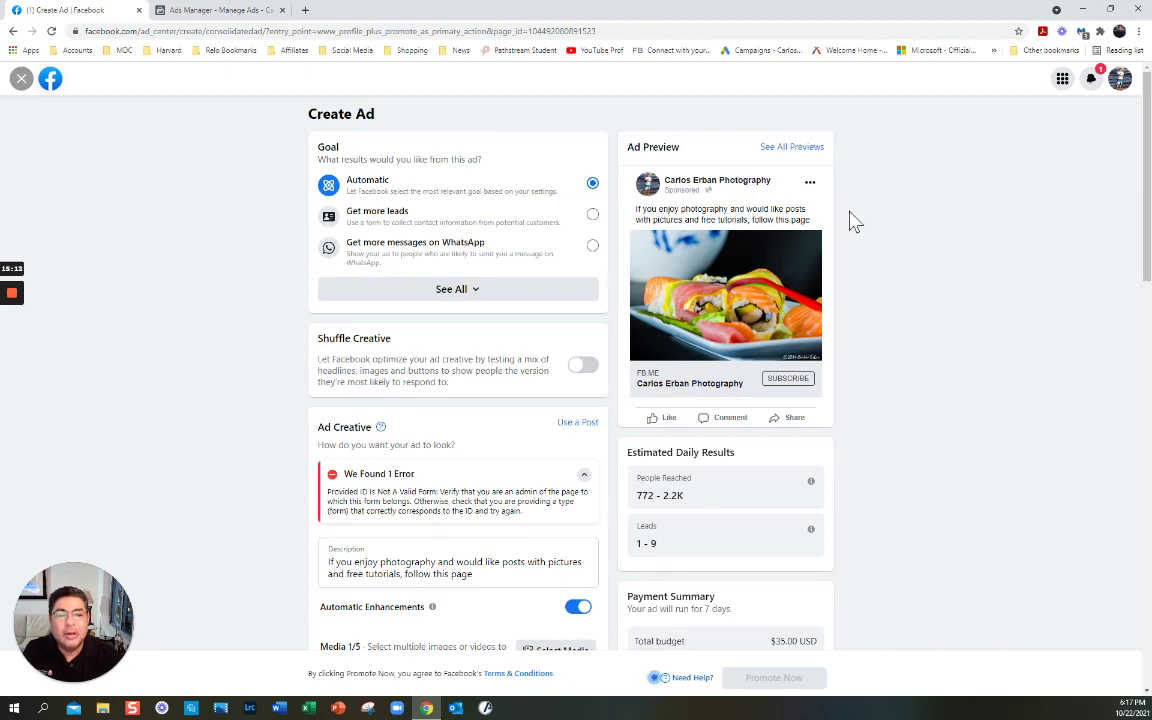
left_click(781, 152)
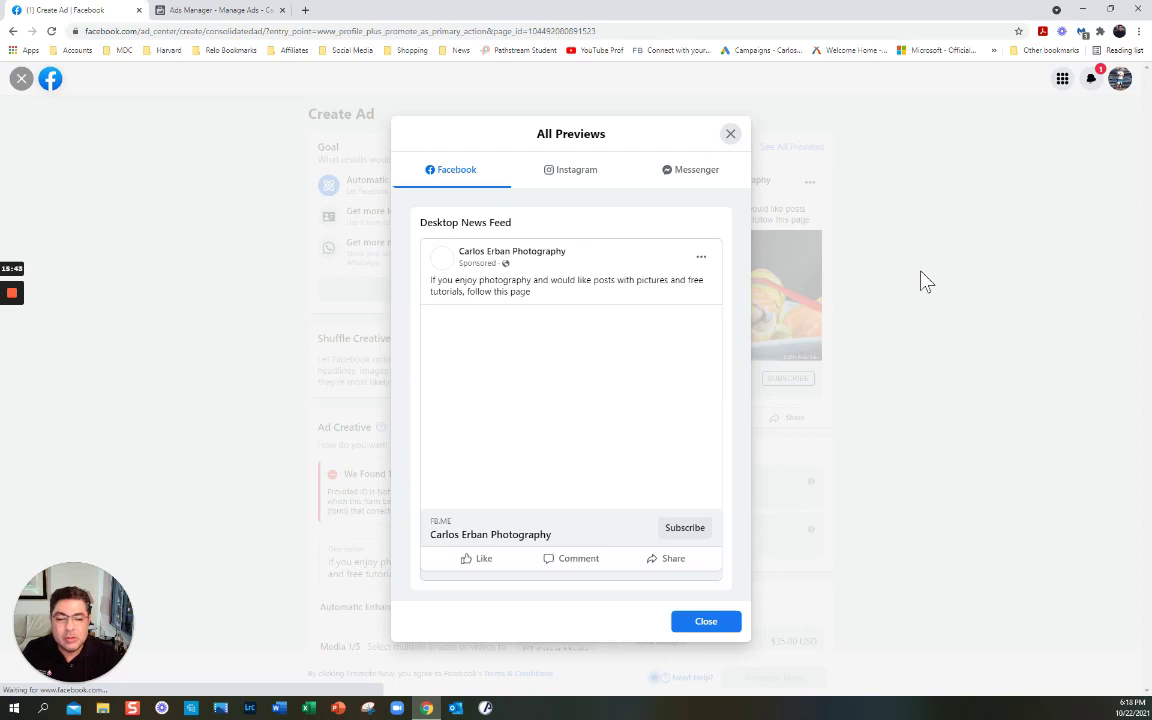
left_click(578, 181)
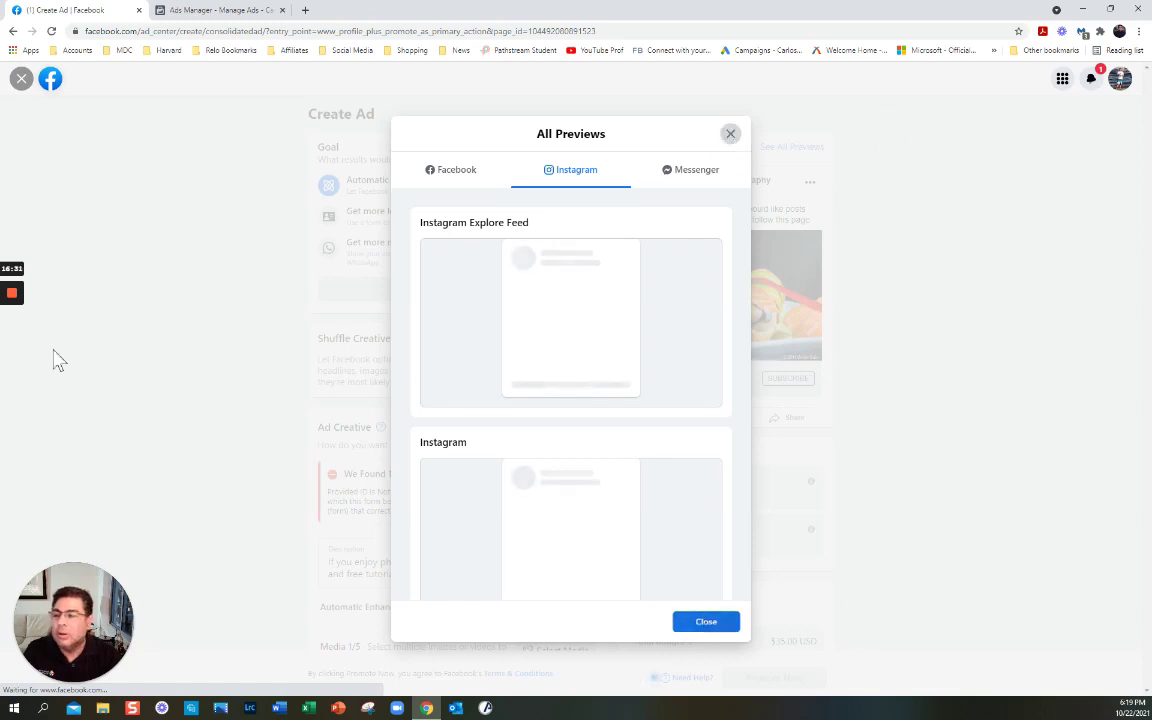
mouse_move(14, 308)
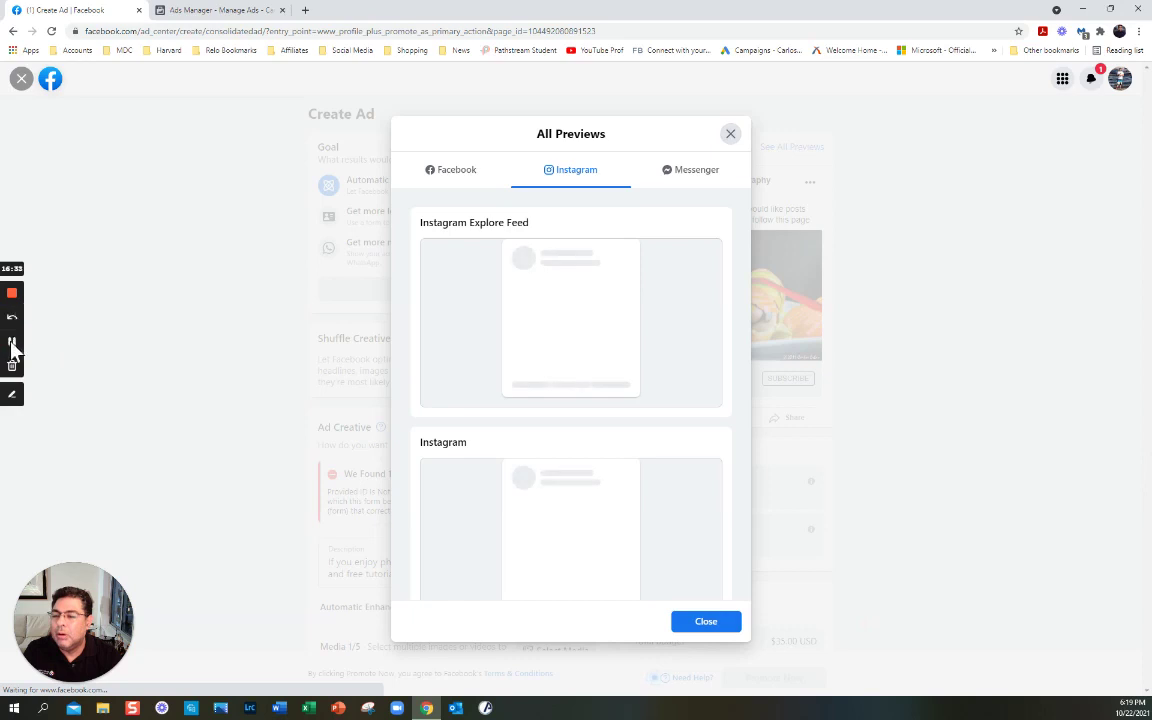
key("Escape")
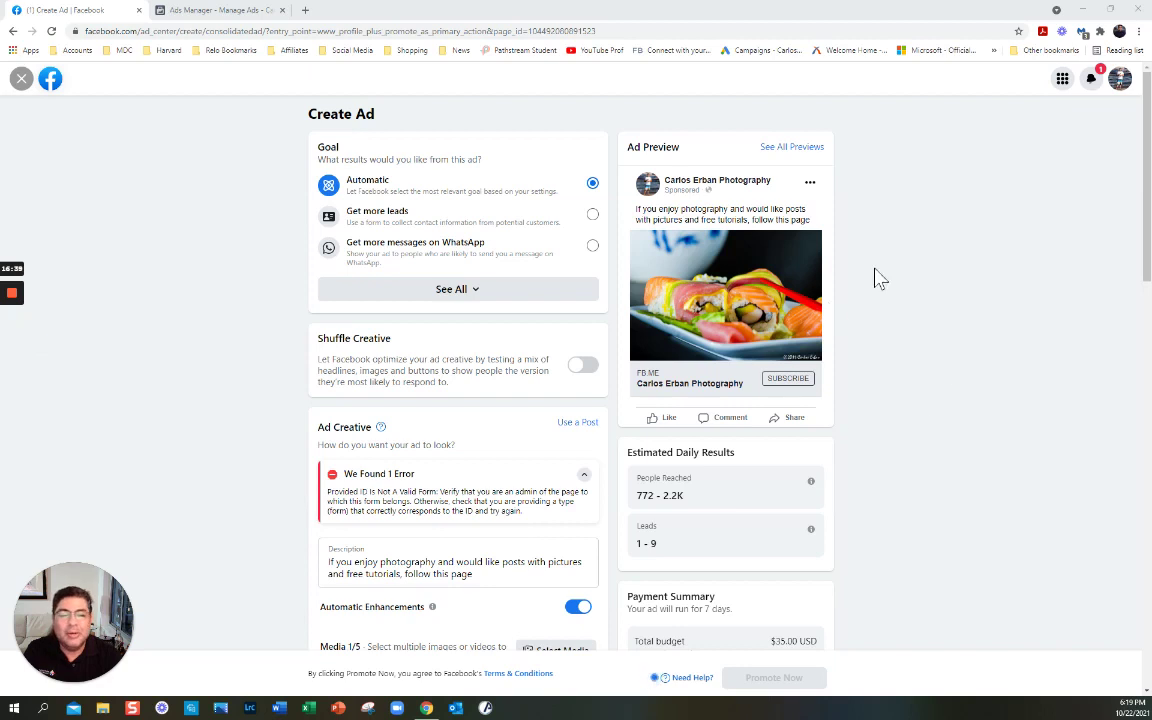
Step: Look over the complete ad setup once more and leave ad creation, discarding the unsaved changes
scroll(879, 280, "down", 3)
scroll(879, 280, "up", 3)
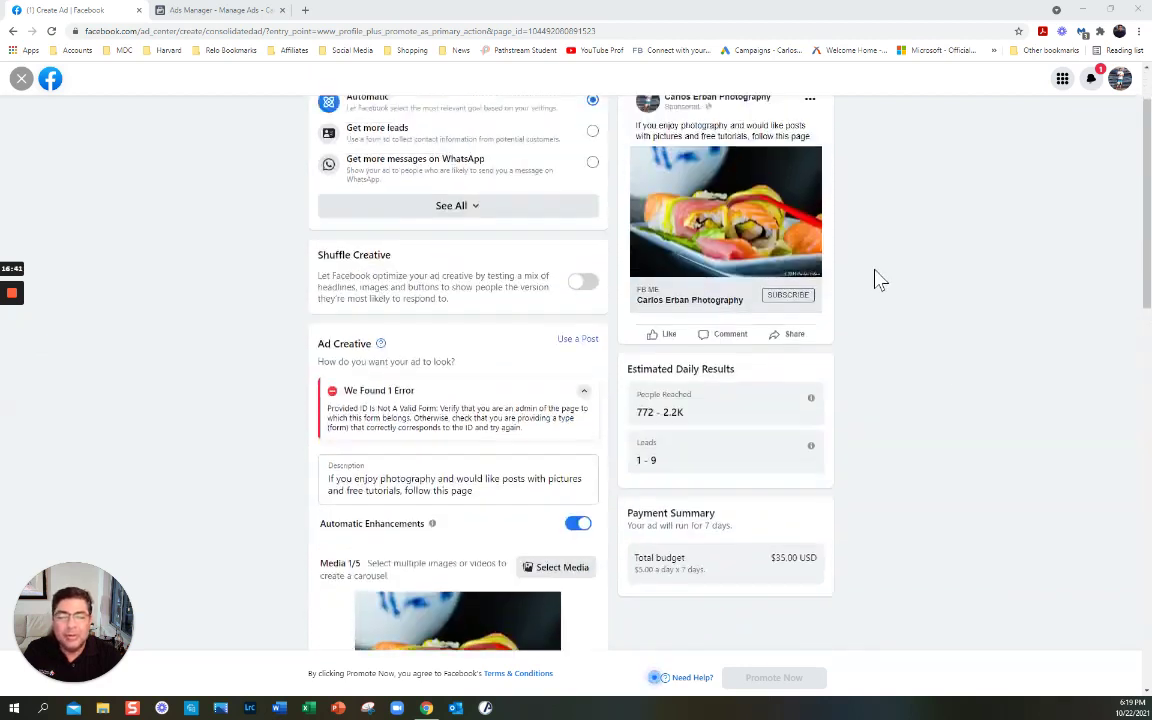
scroll(879, 280, "down", 12)
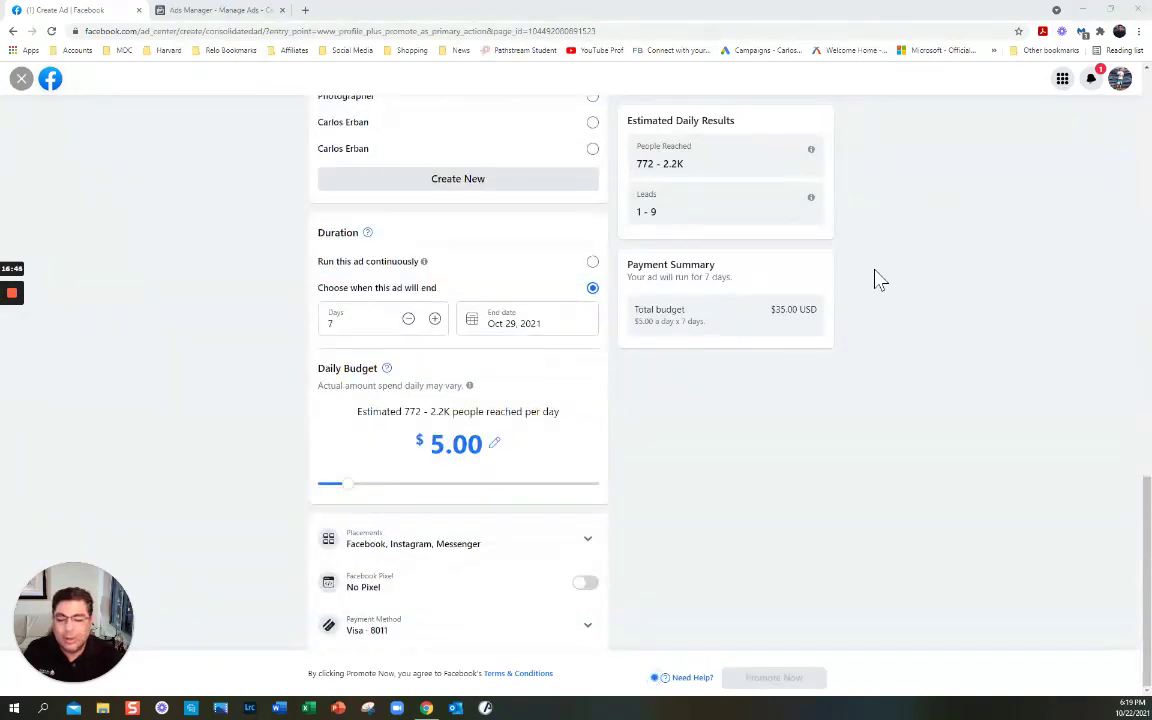
scroll(879, 280, "up", 12)
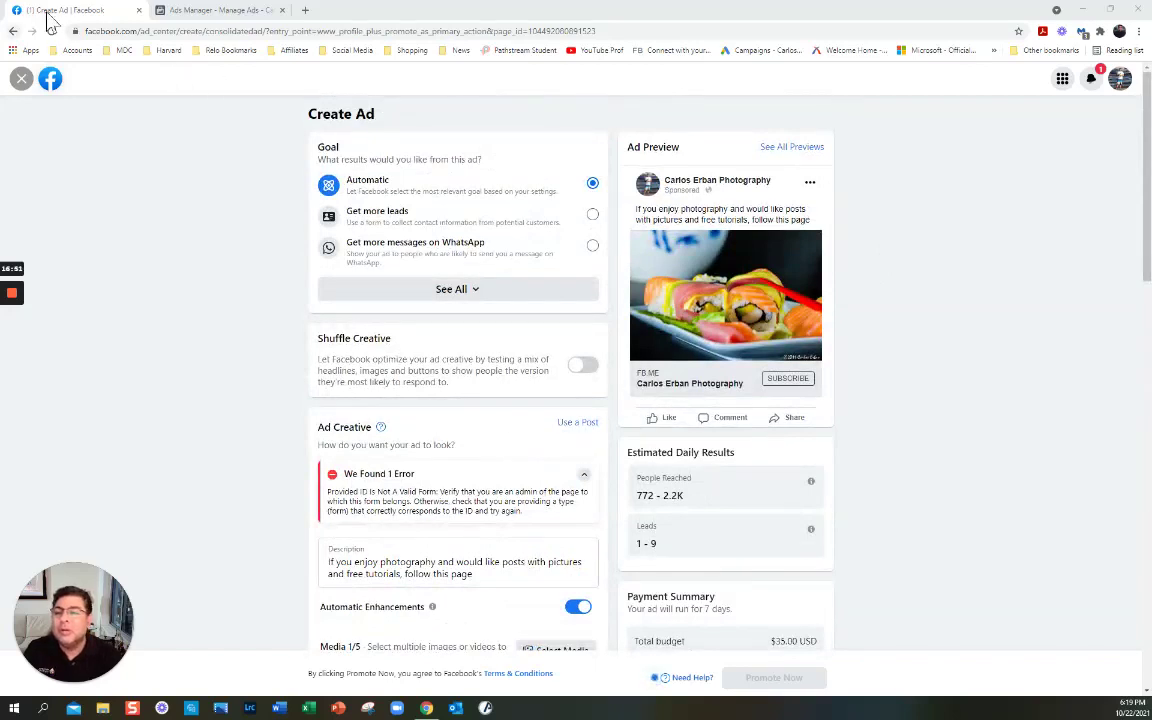
scroll(887, 240, "down", 1)
scroll(887, 240, "down", 10)
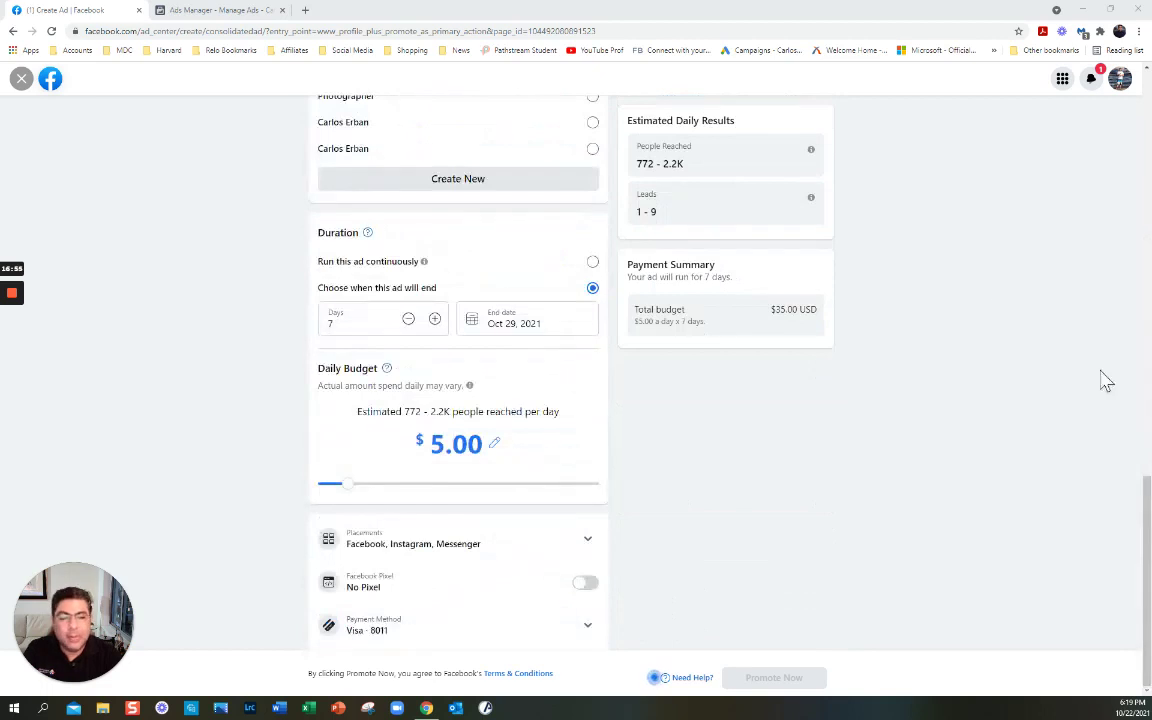
left_click_drag(1148, 438, 1150, 28)
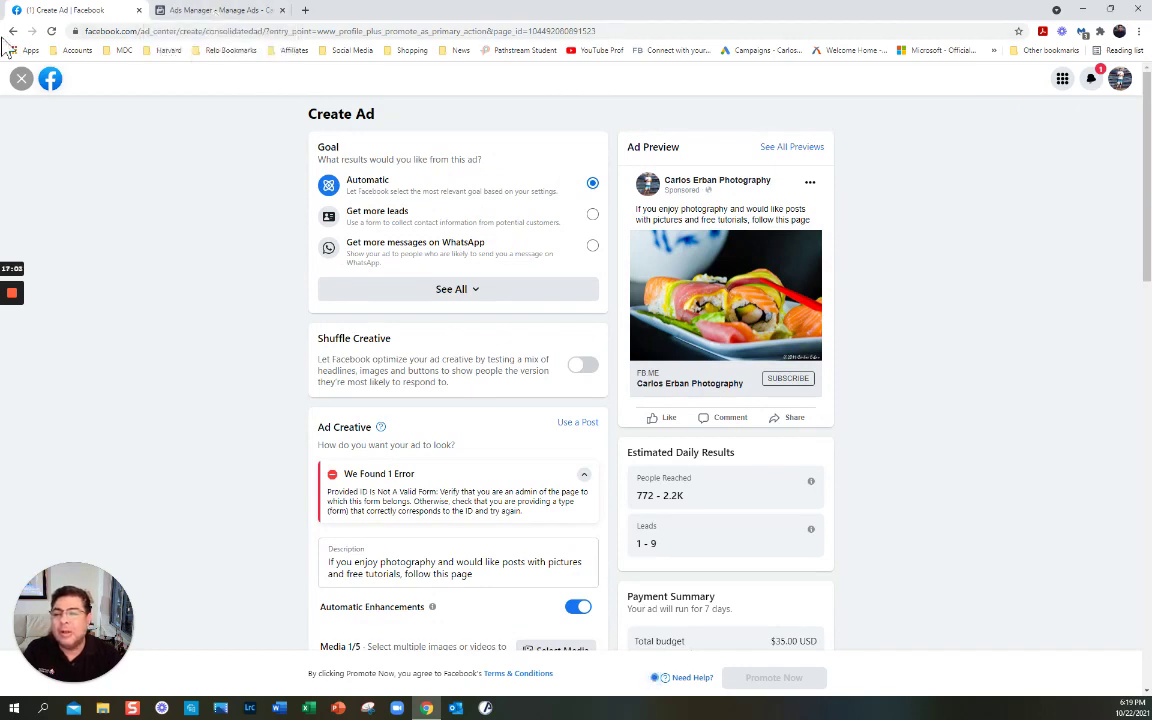
left_click(20, 80)
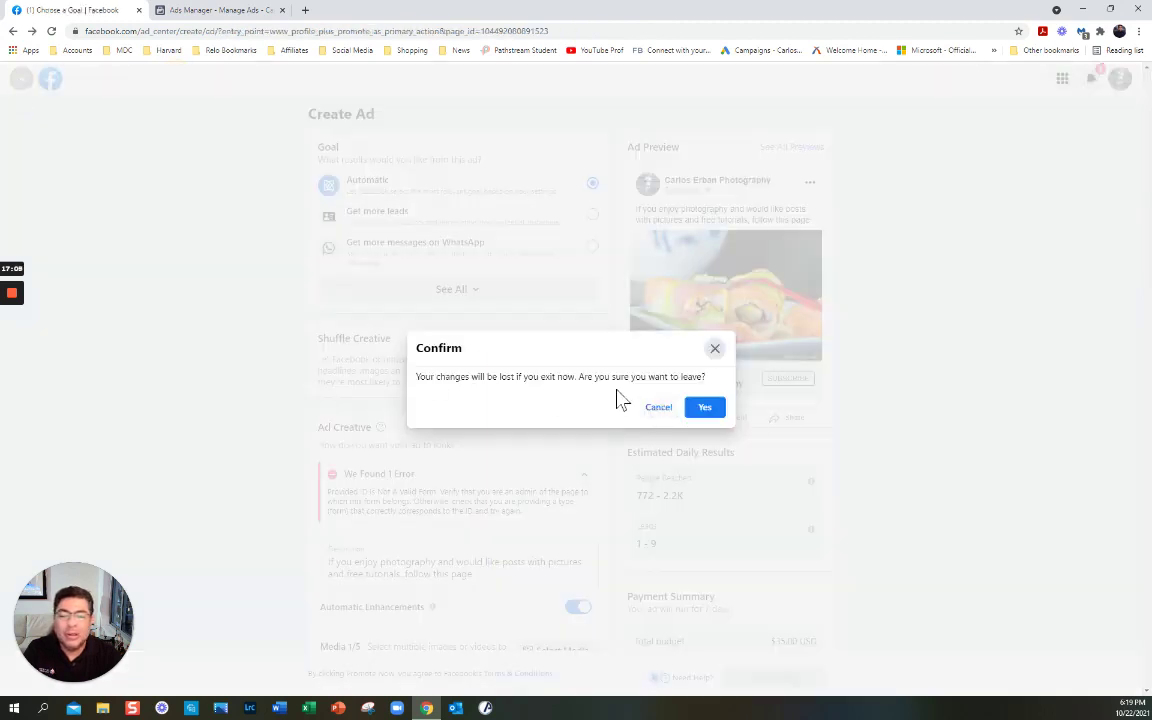
left_click(702, 410)
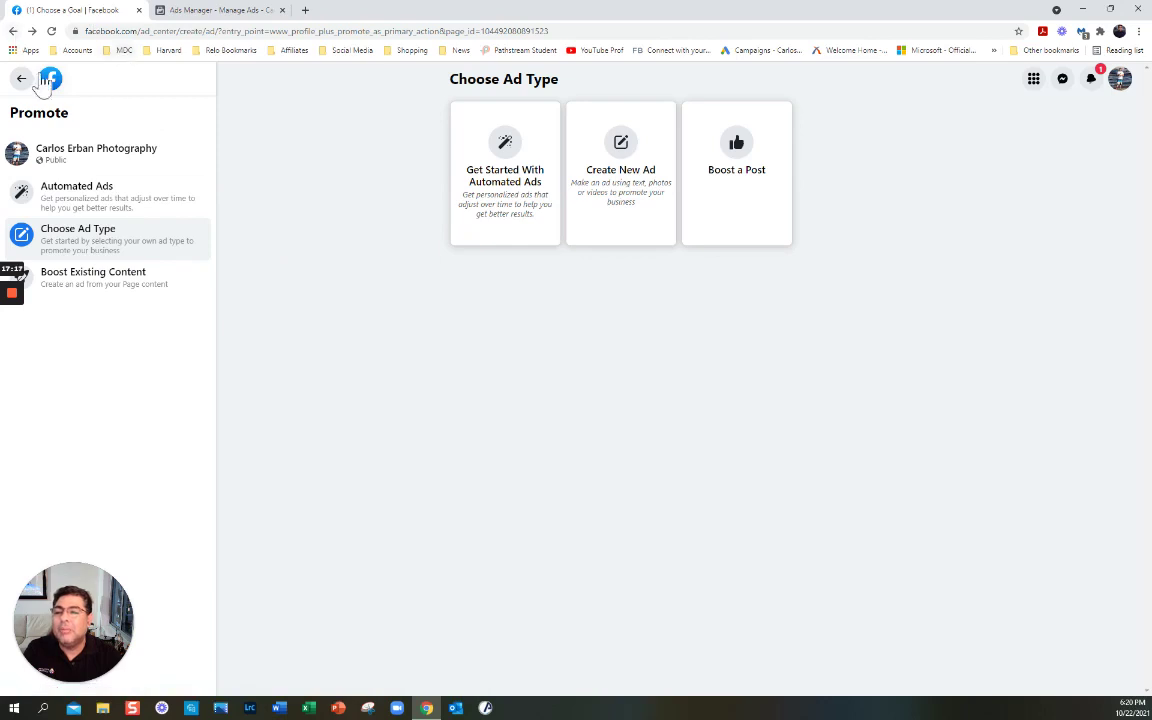
left_click(205, 12)
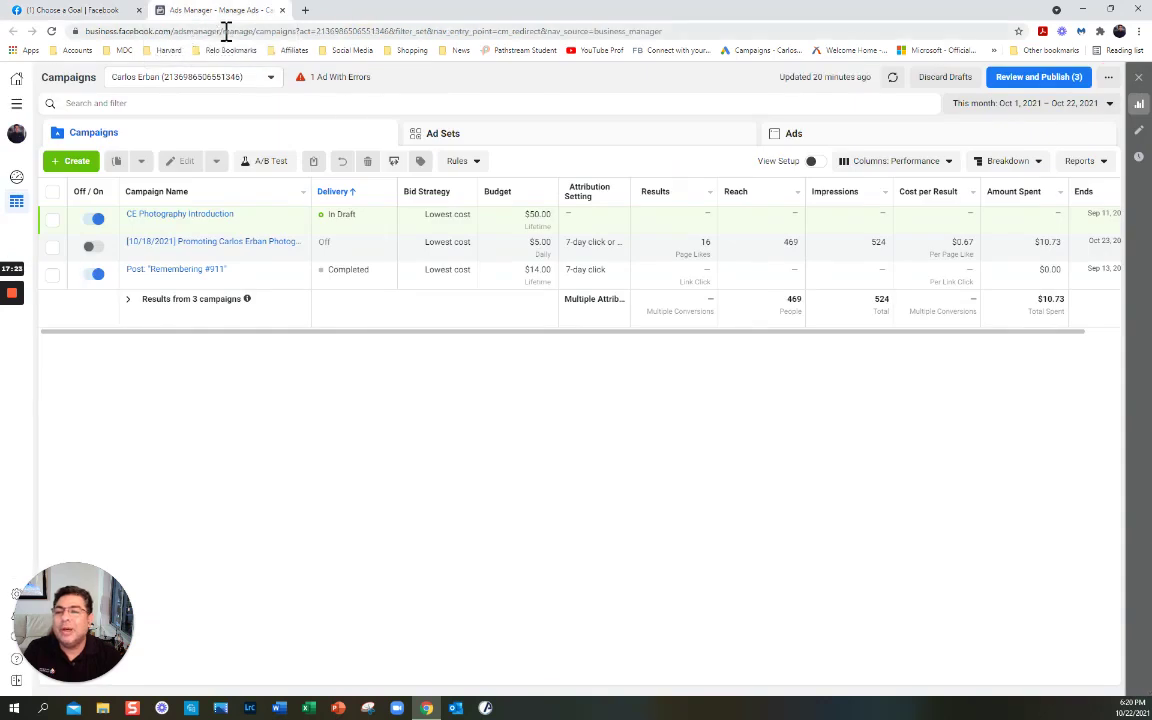
left_click(226, 30)
left_click(226, 31)
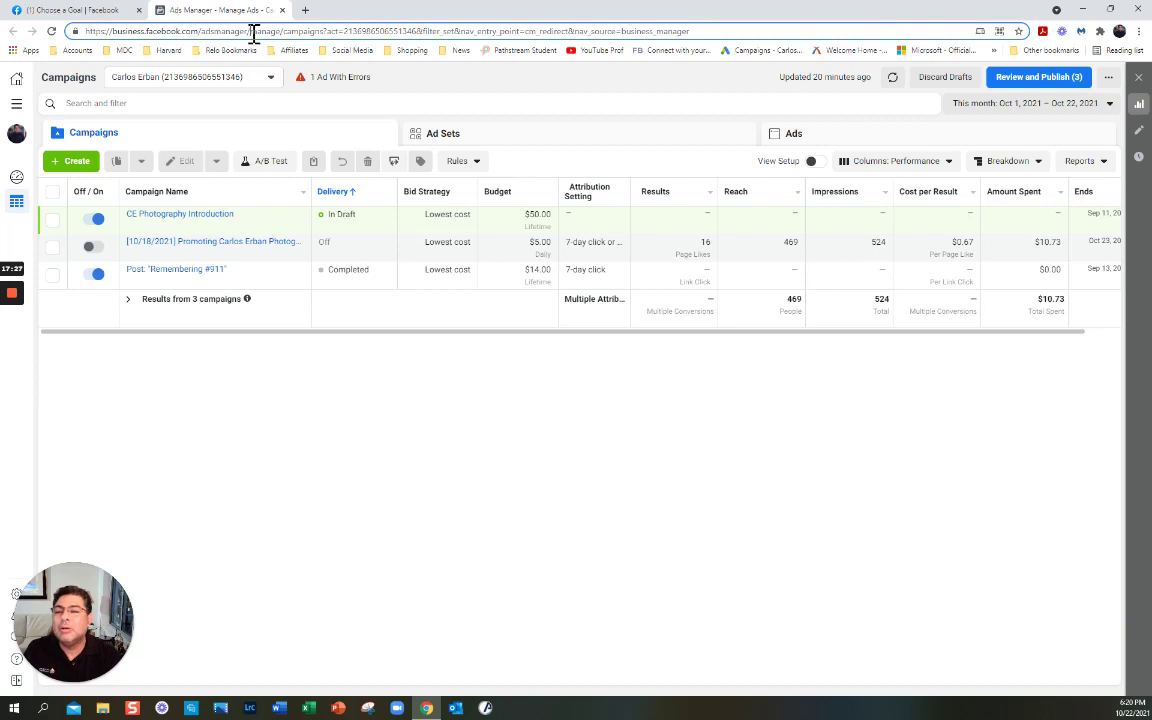
left_click_drag(250, 31, 690, 31)
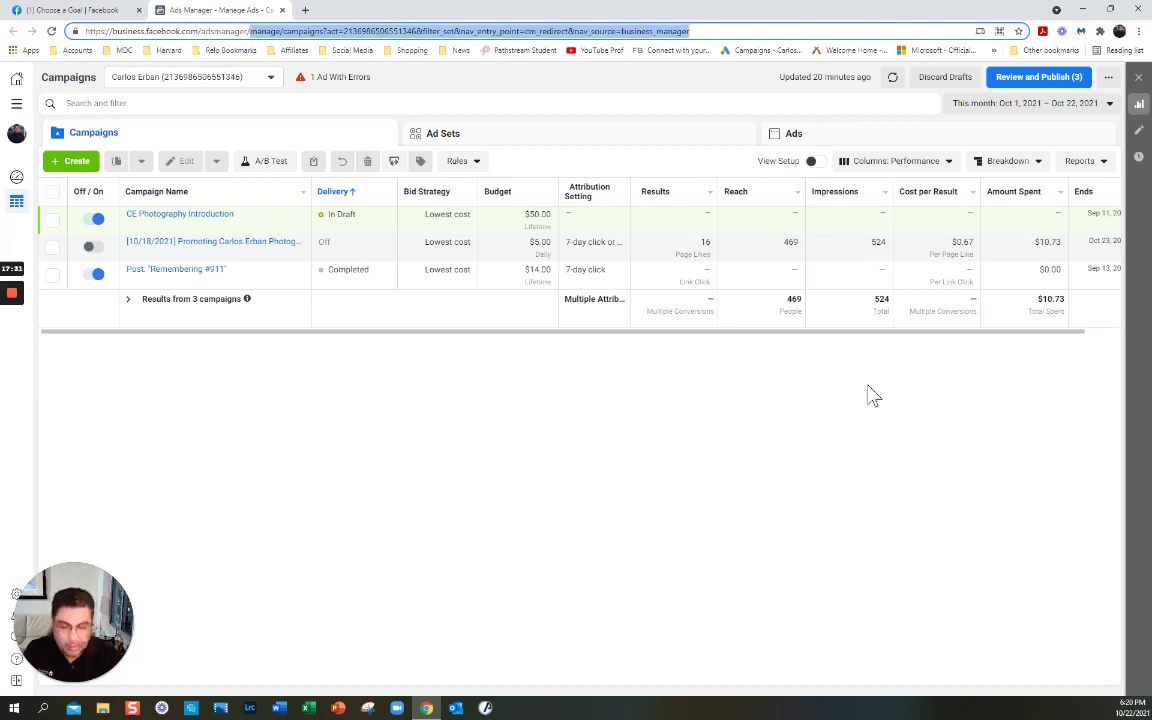
key("BackSpace")
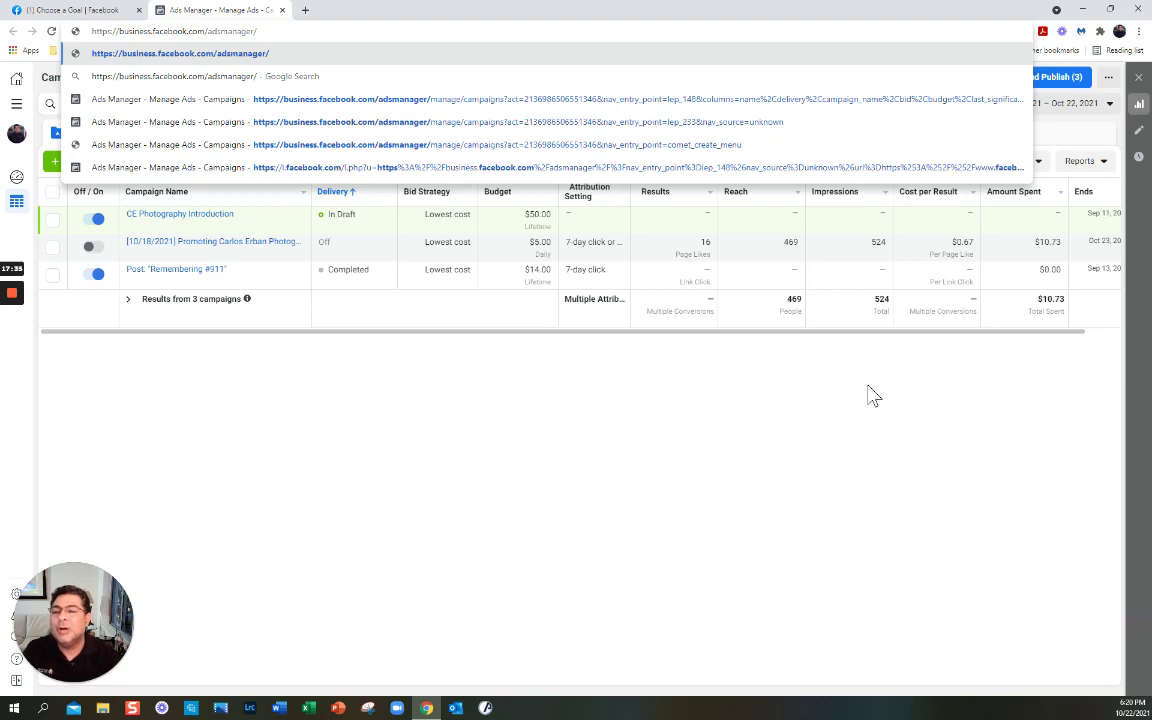
key("Return")
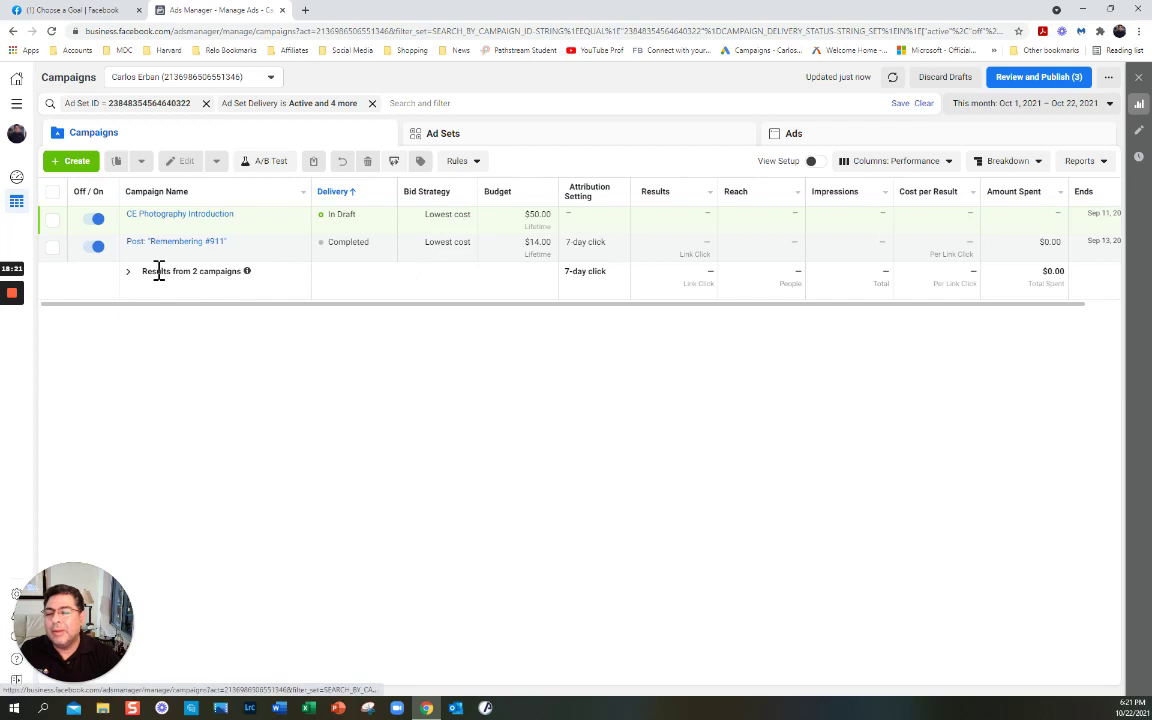
Step: Start a new campaign, look through the available objectives and choose Brand awareness as the campaign objective
left_click(74, 166)
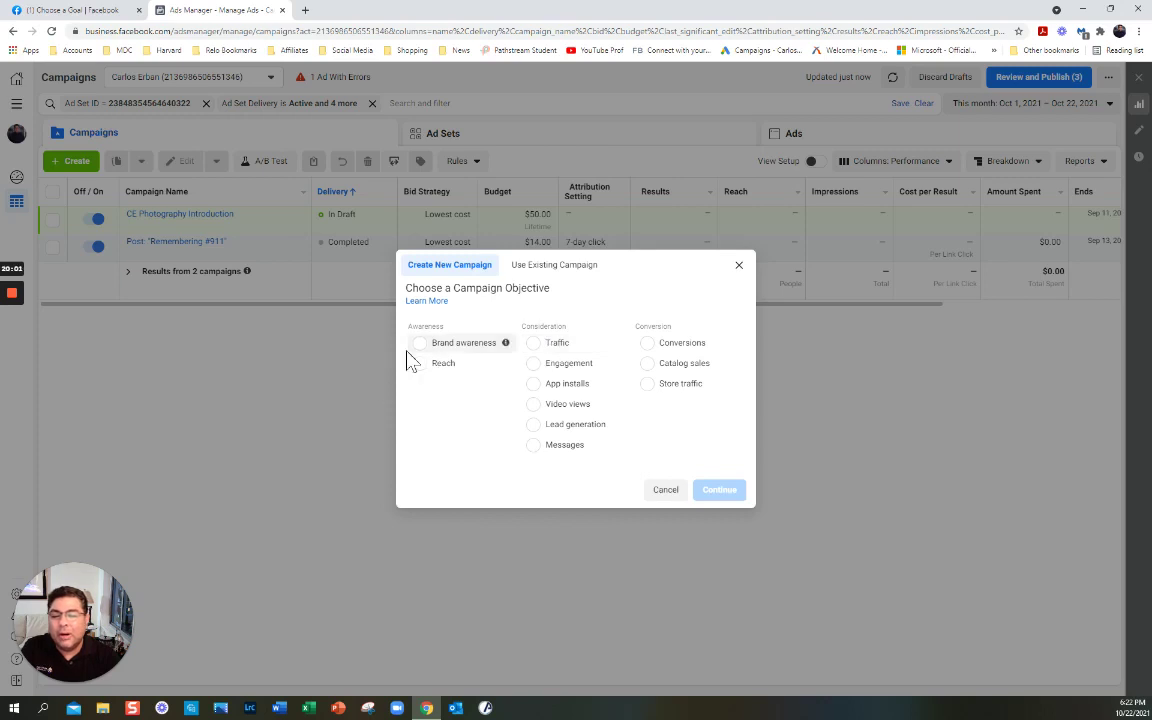
mouse_move(505, 347)
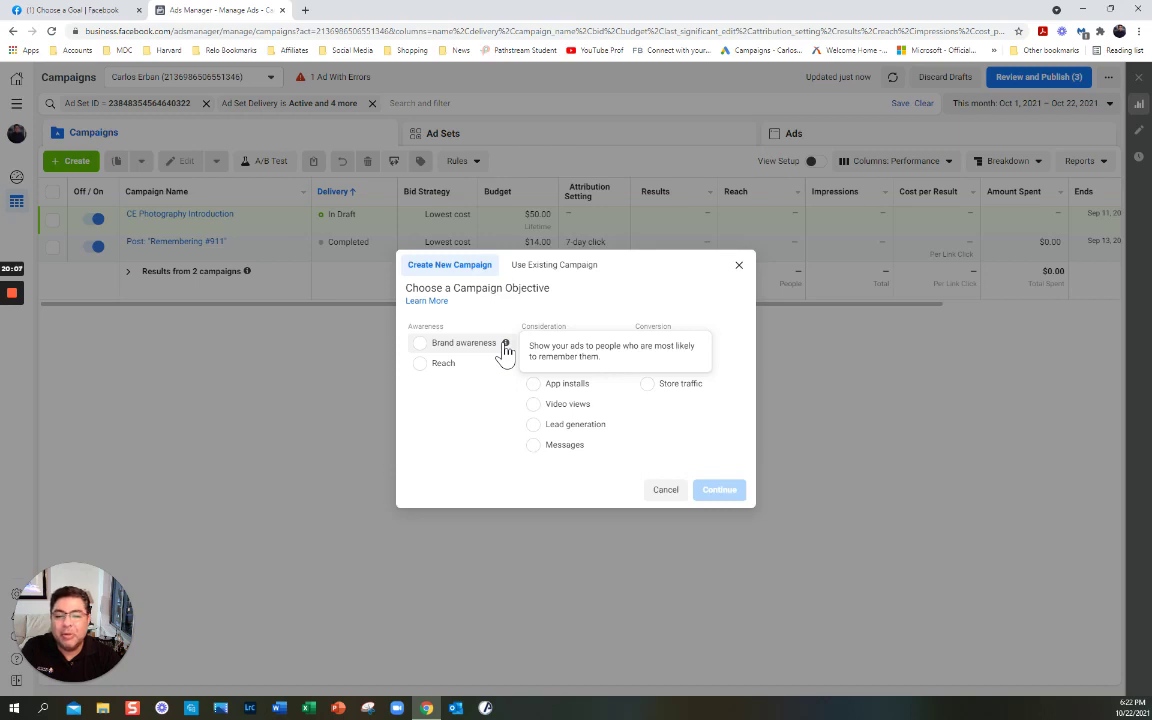
mouse_move(507, 374)
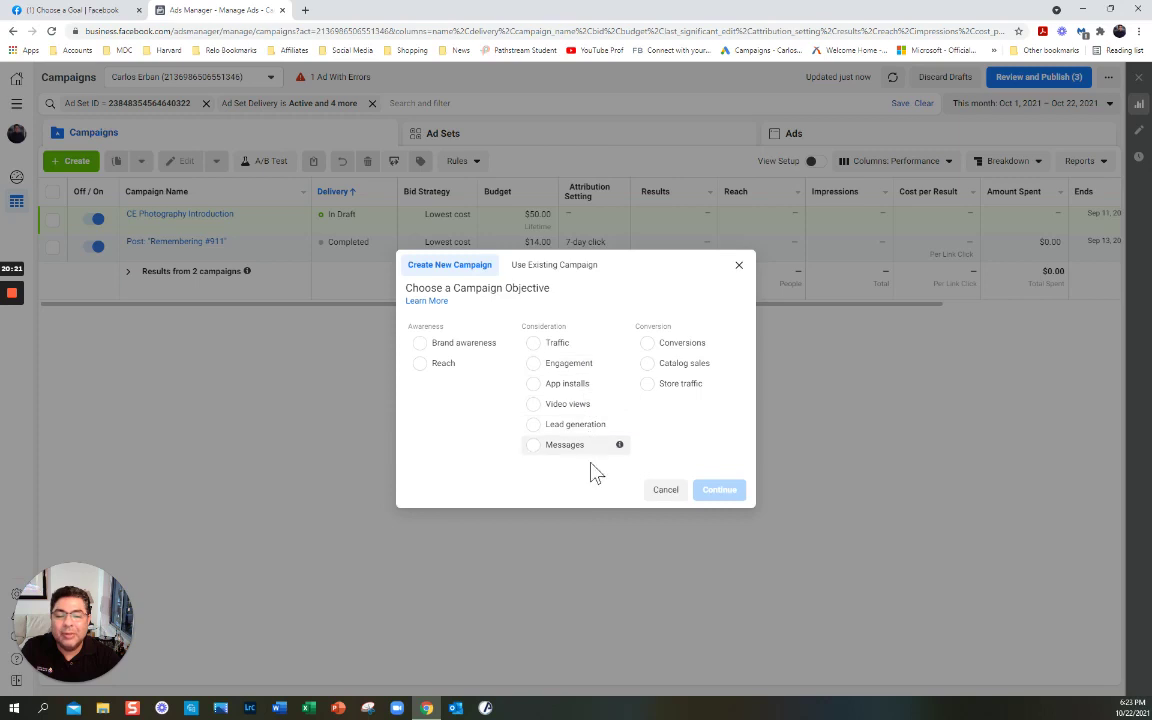
mouse_move(460, 345)
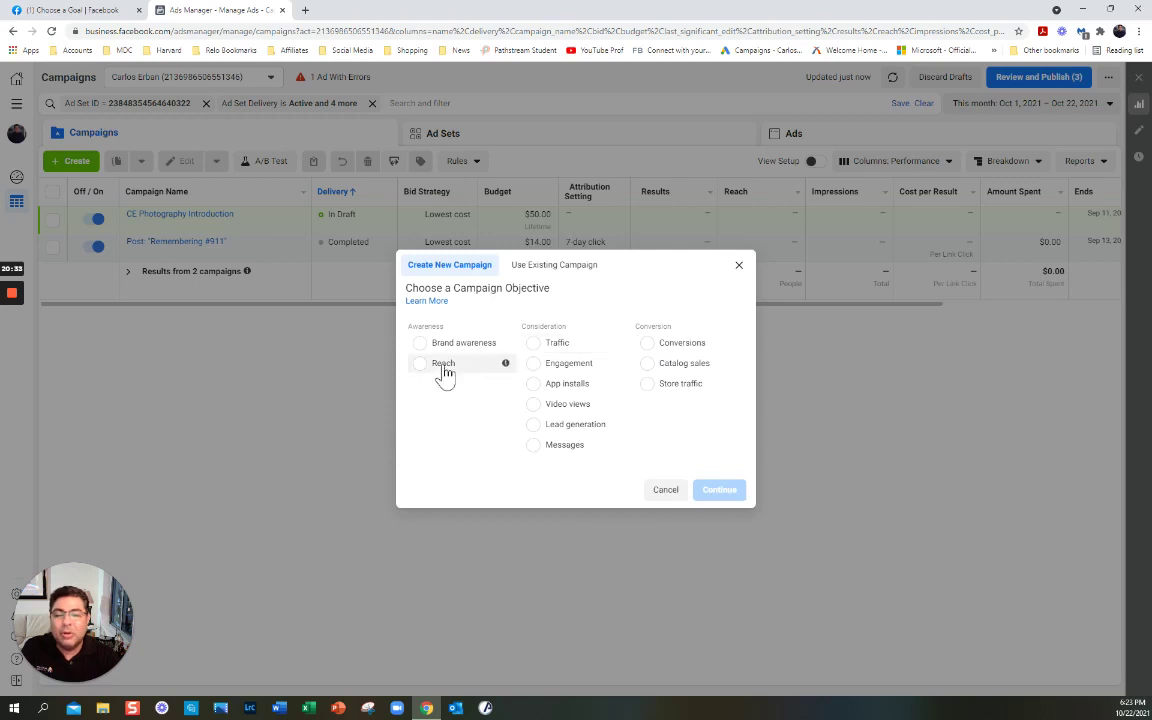
mouse_move(619, 346)
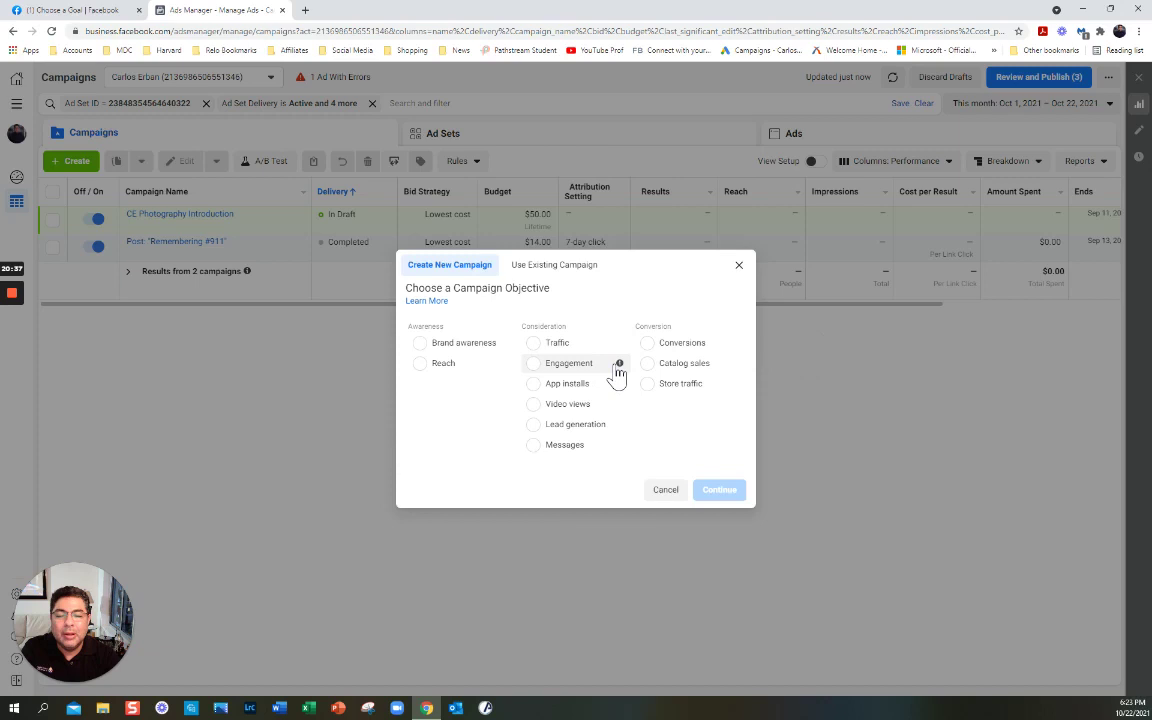
mouse_move(620, 368)
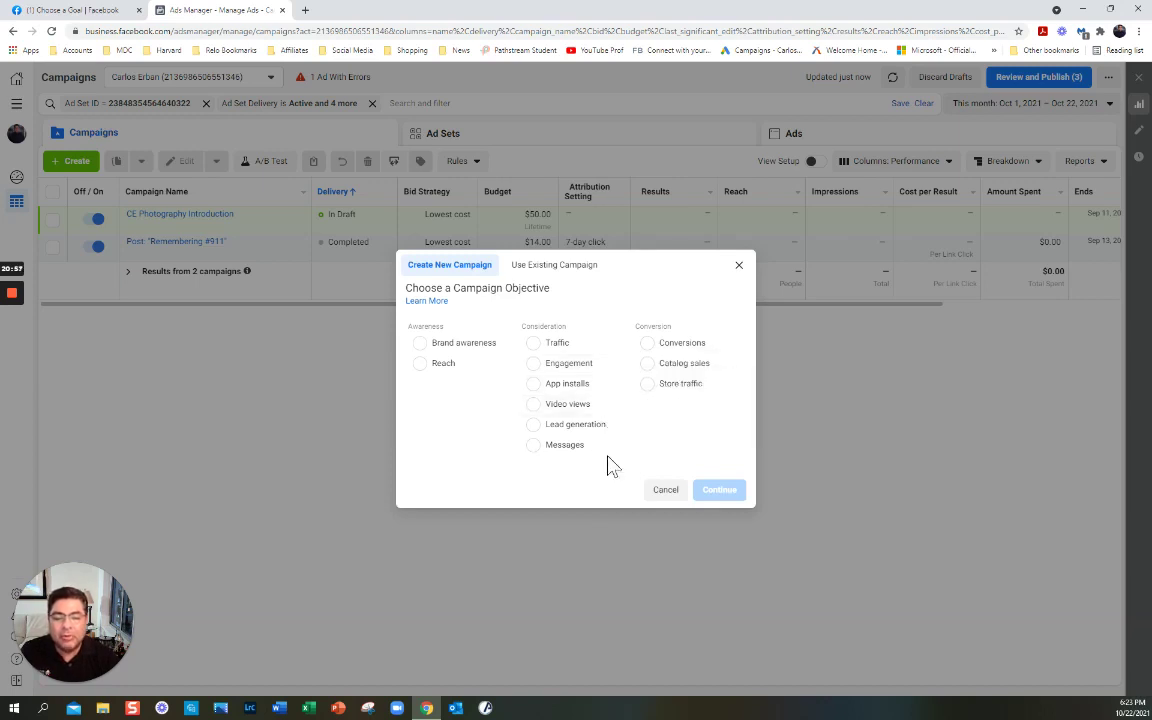
mouse_move(522, 357)
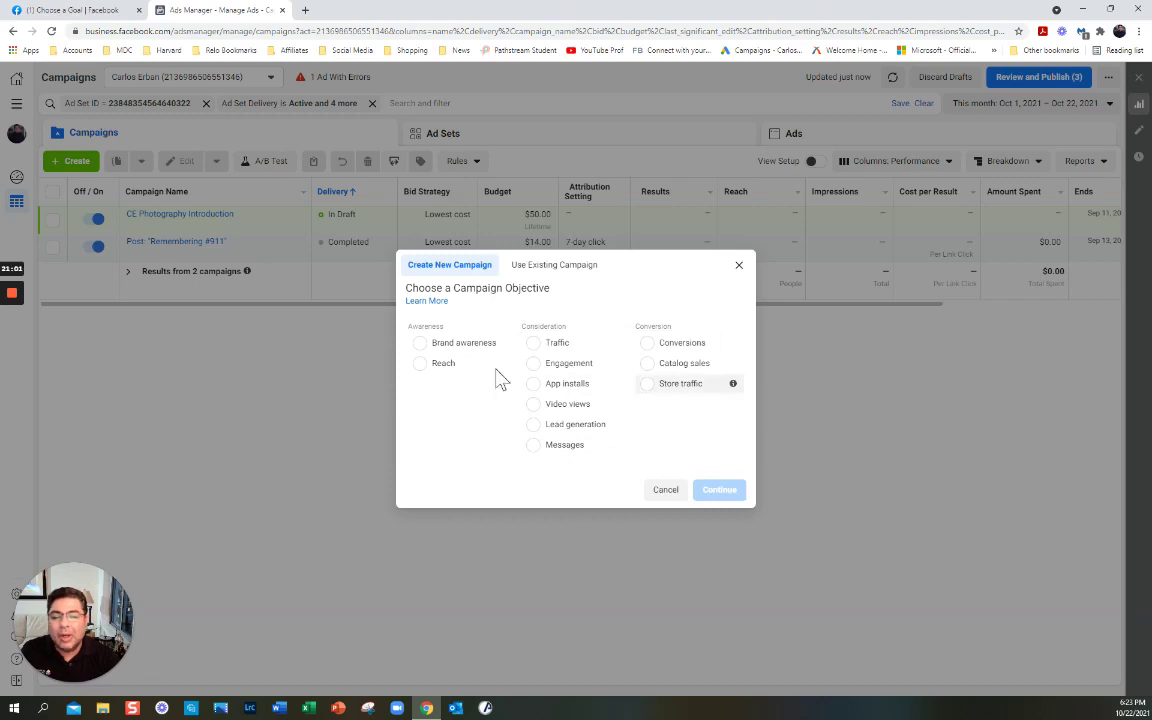
left_click(422, 347)
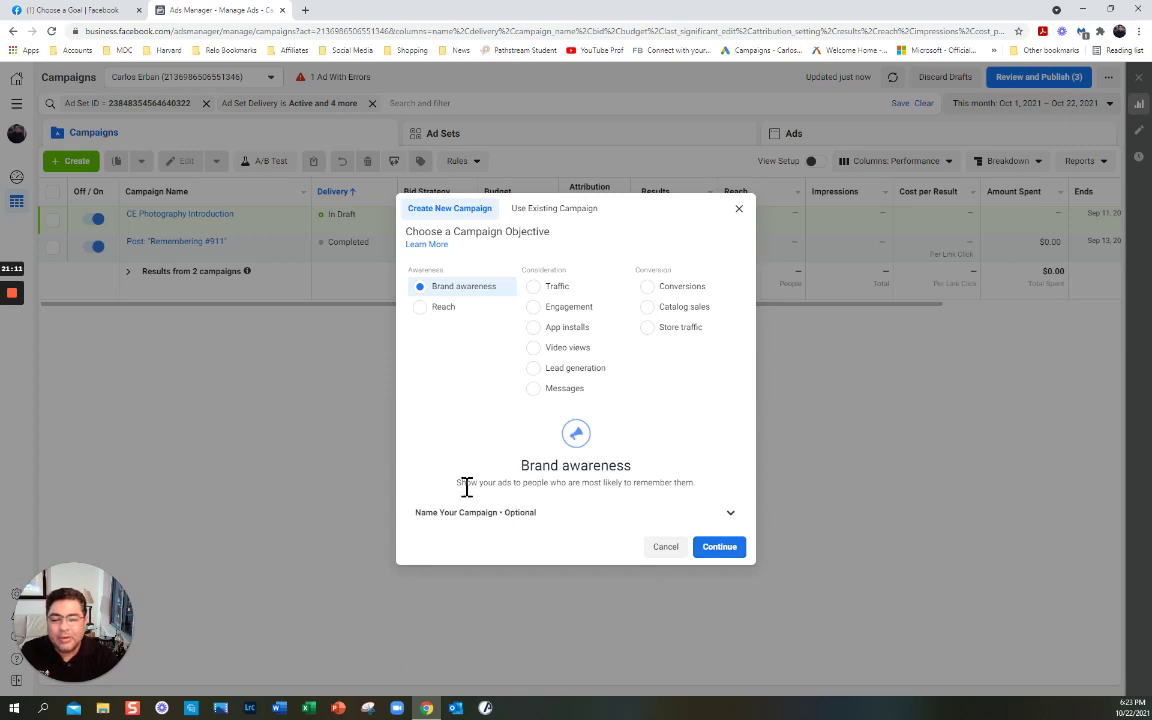
Step: Name the campaign Food, its ad set Japanese and its ad Sushi, and continue to the campaign settings
left_click(729, 516)
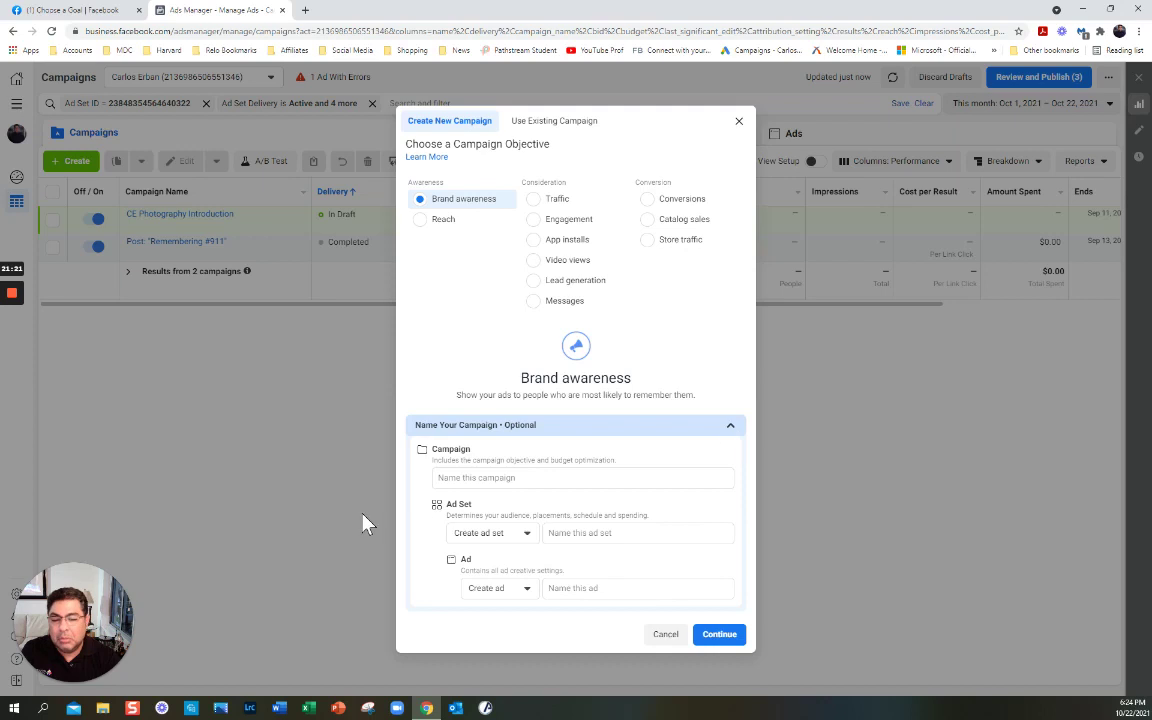
left_click(449, 479)
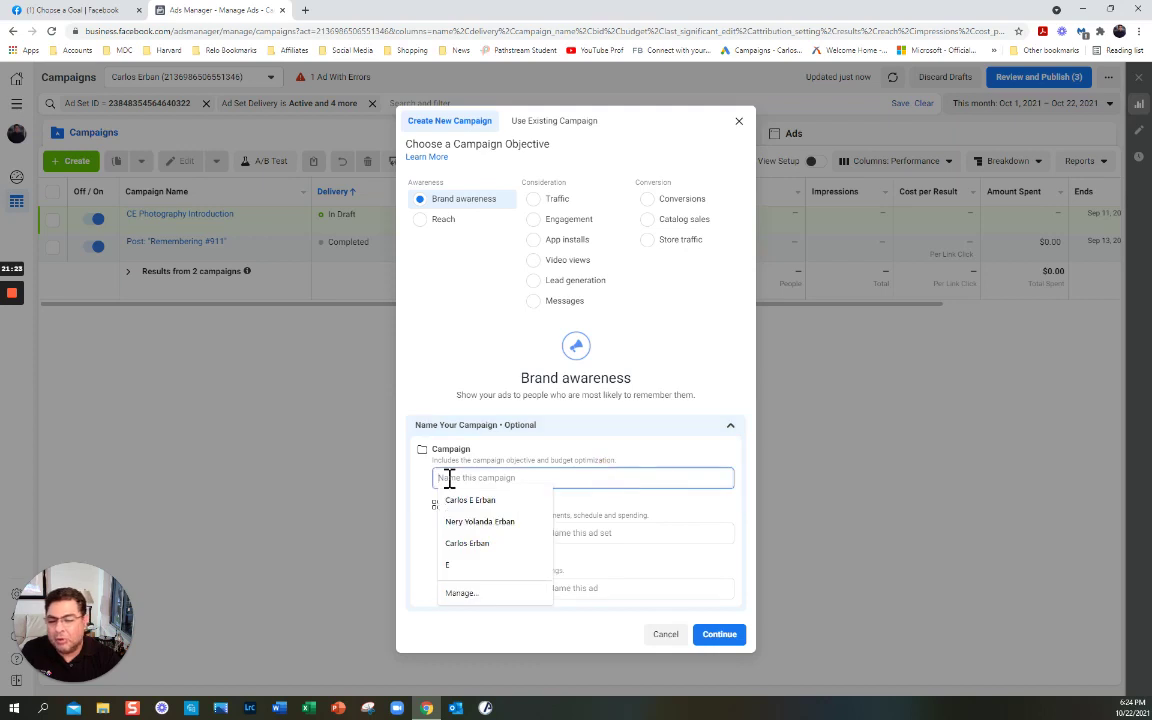
type("Ford")
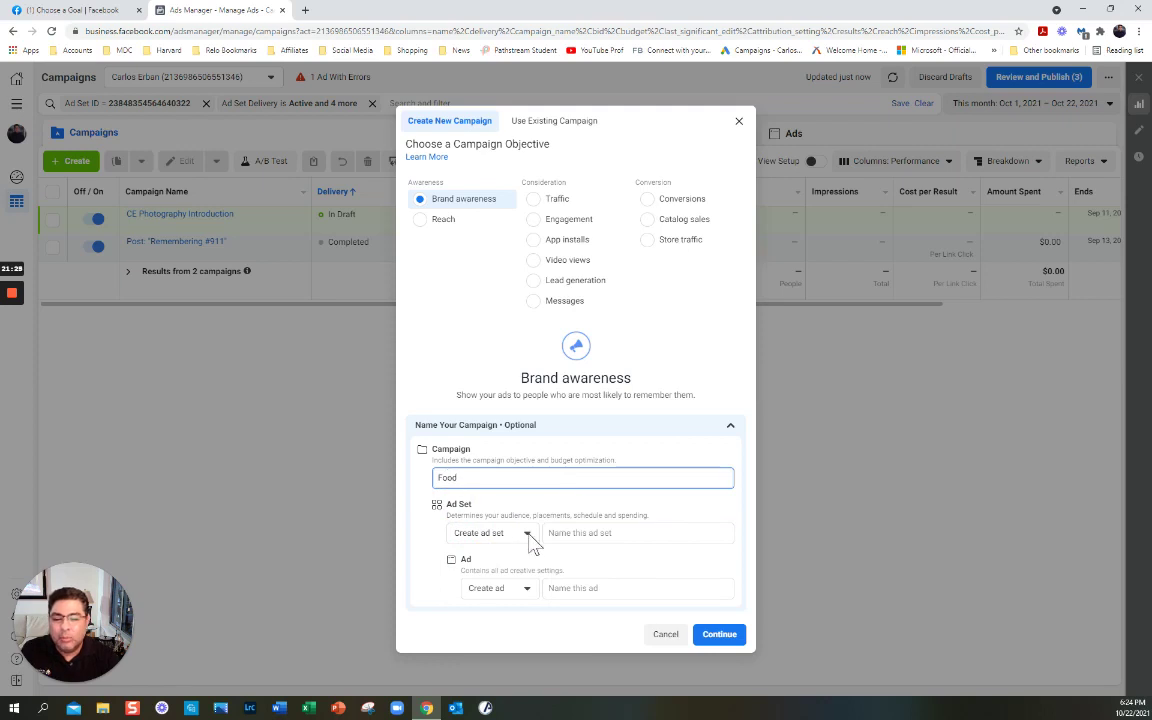
left_click(579, 533)
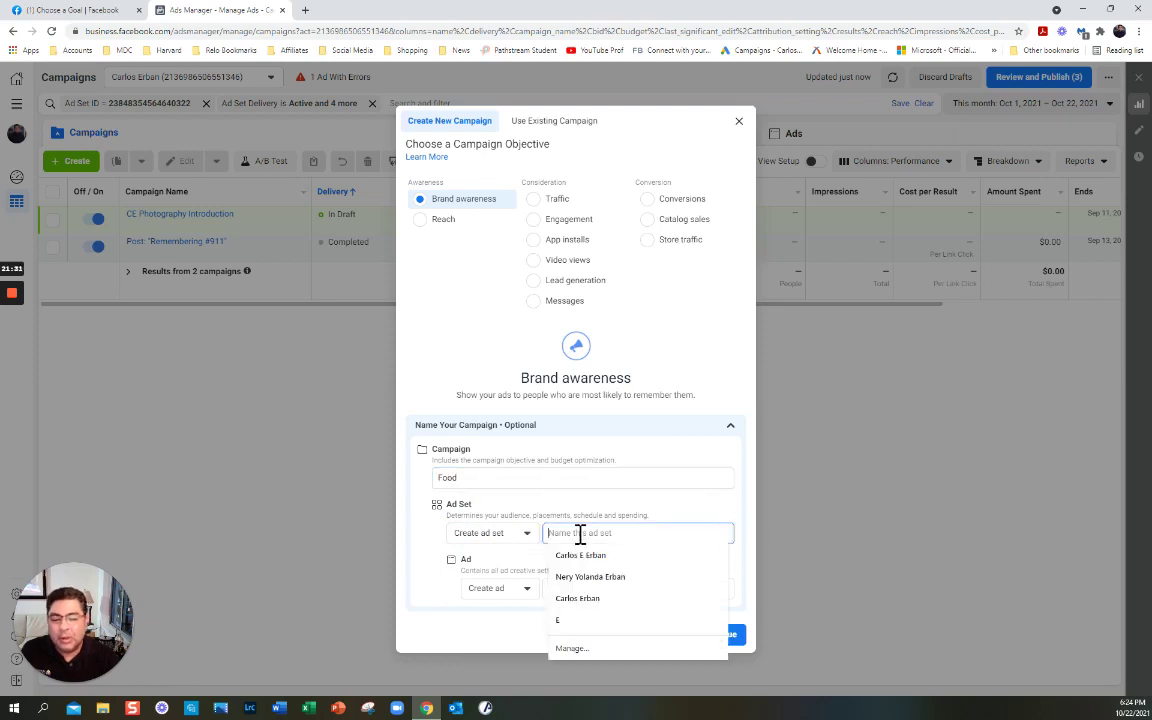
type("Japanese")
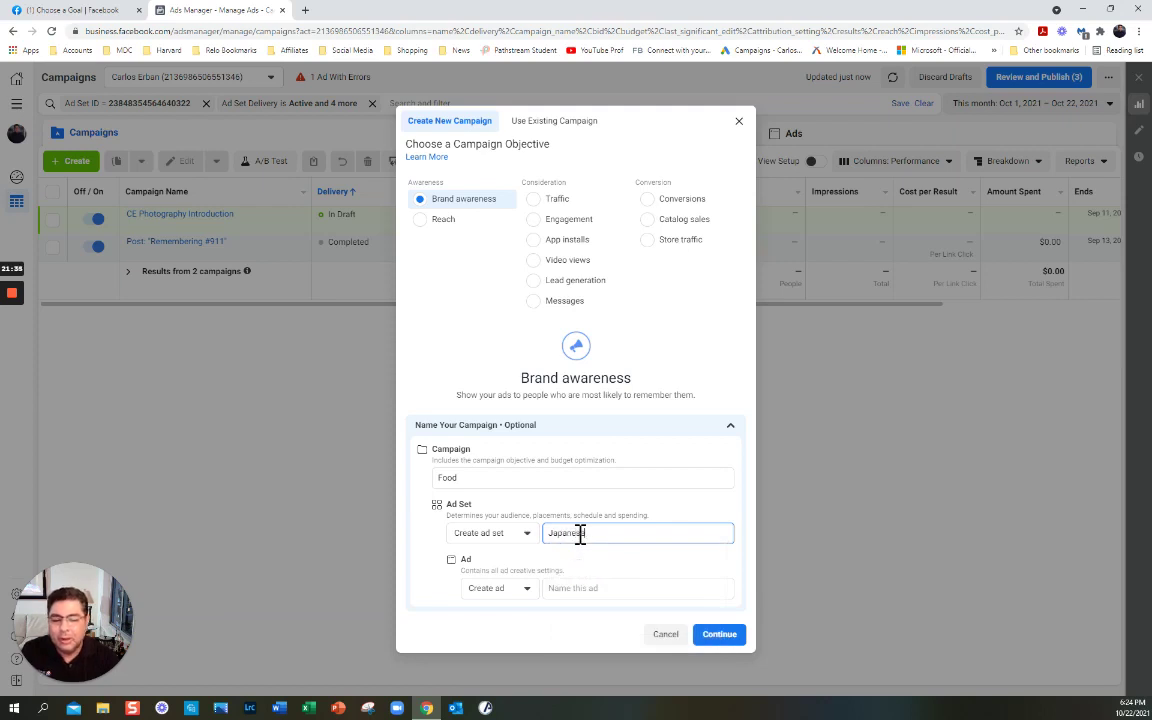
left_click(568, 589)
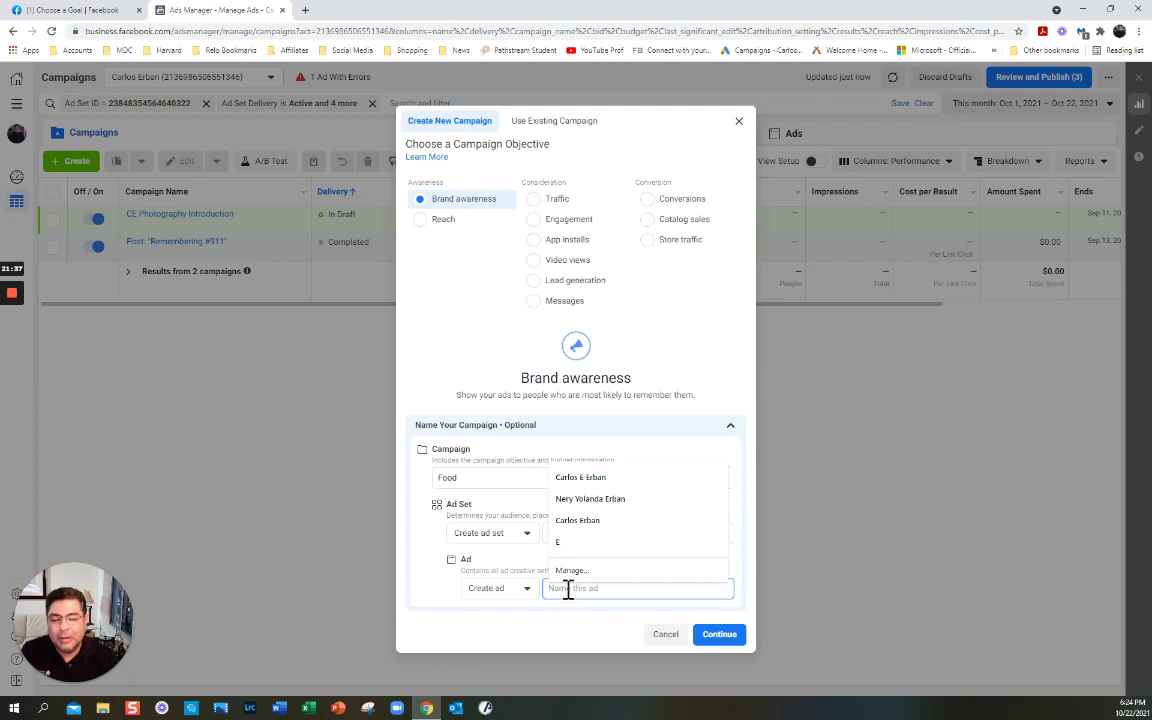
type("Sushi")
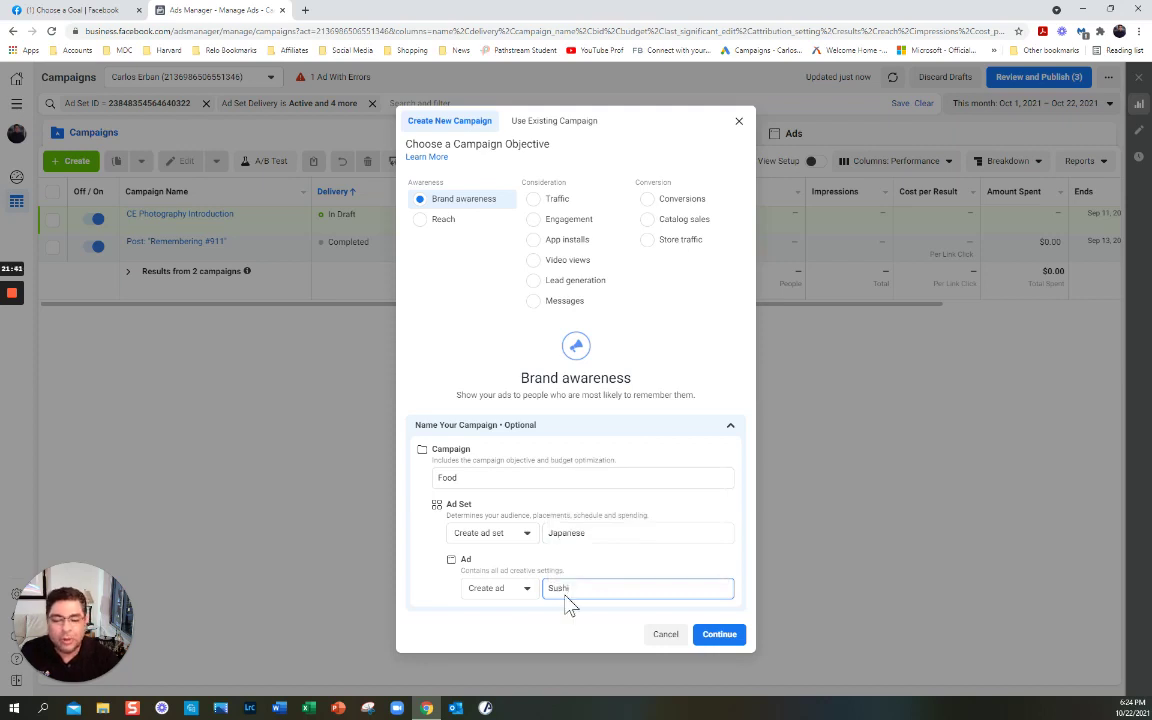
left_click(733, 642)
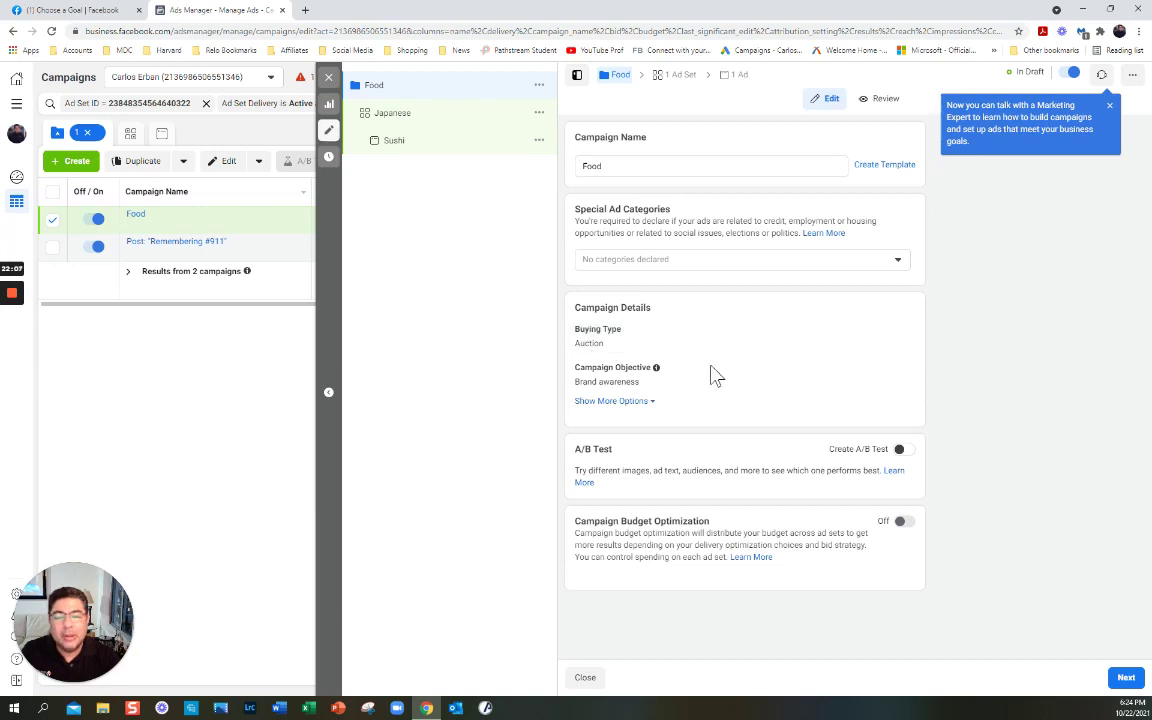
Step: Check the campaign's buying type choices and its additional options, and continue to the ad set settings
left_click(901, 330)
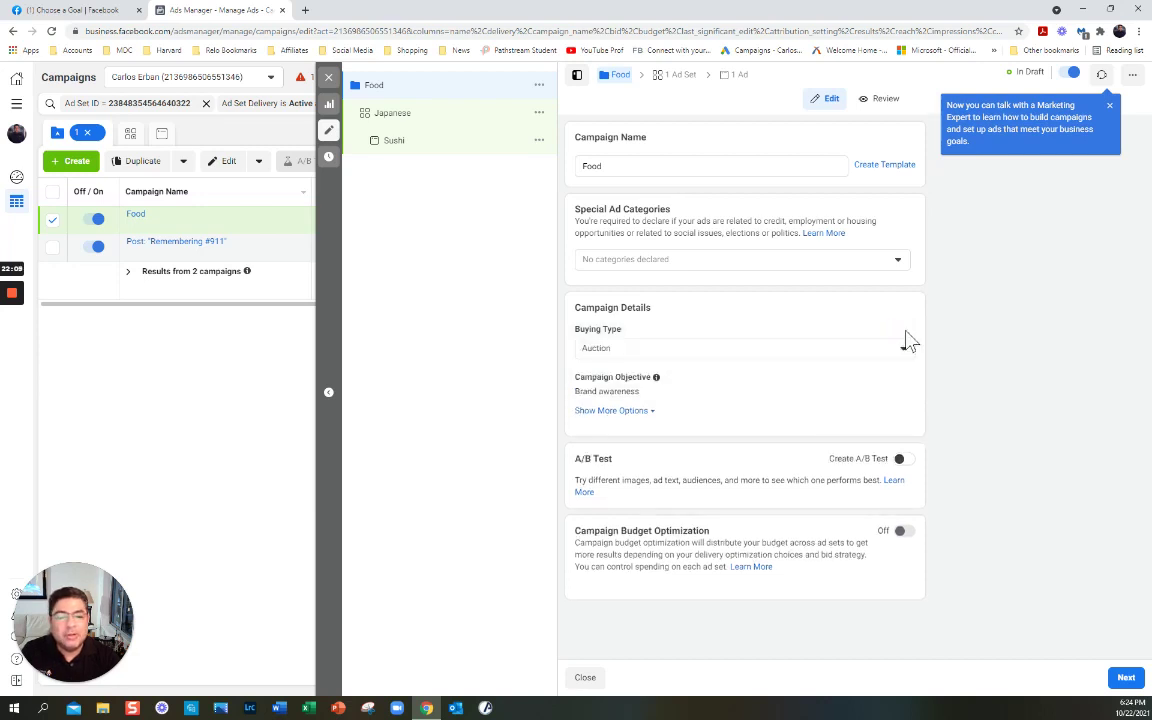
left_click(905, 352)
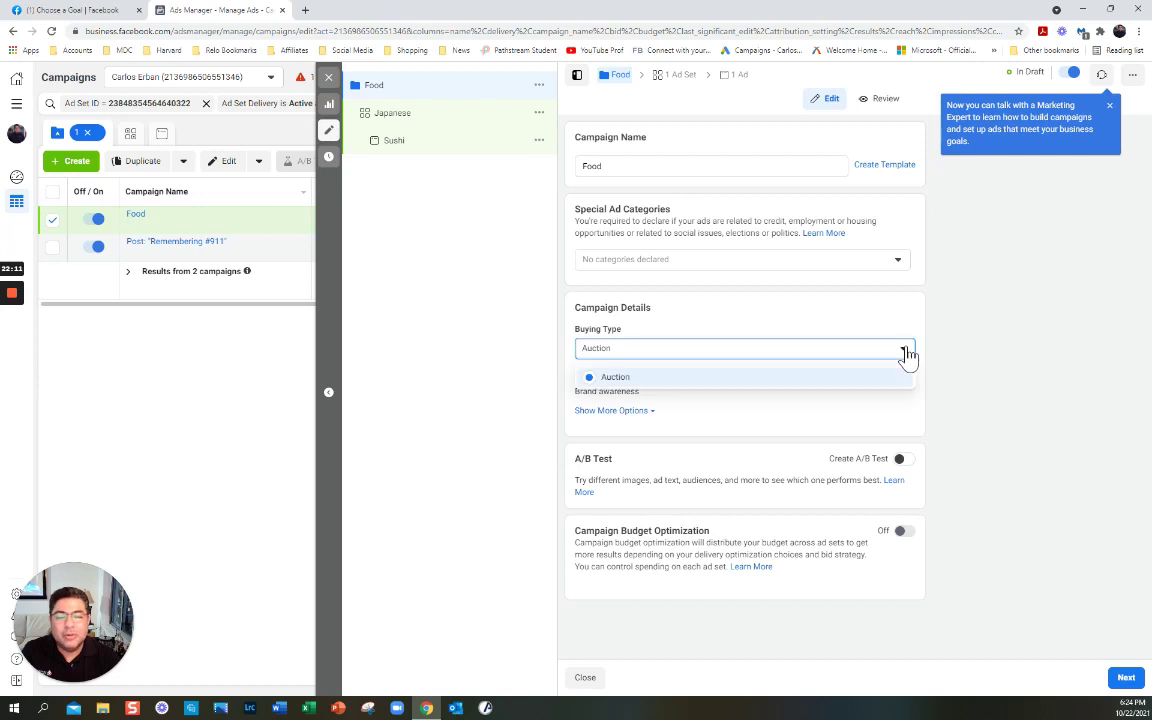
left_click(905, 352)
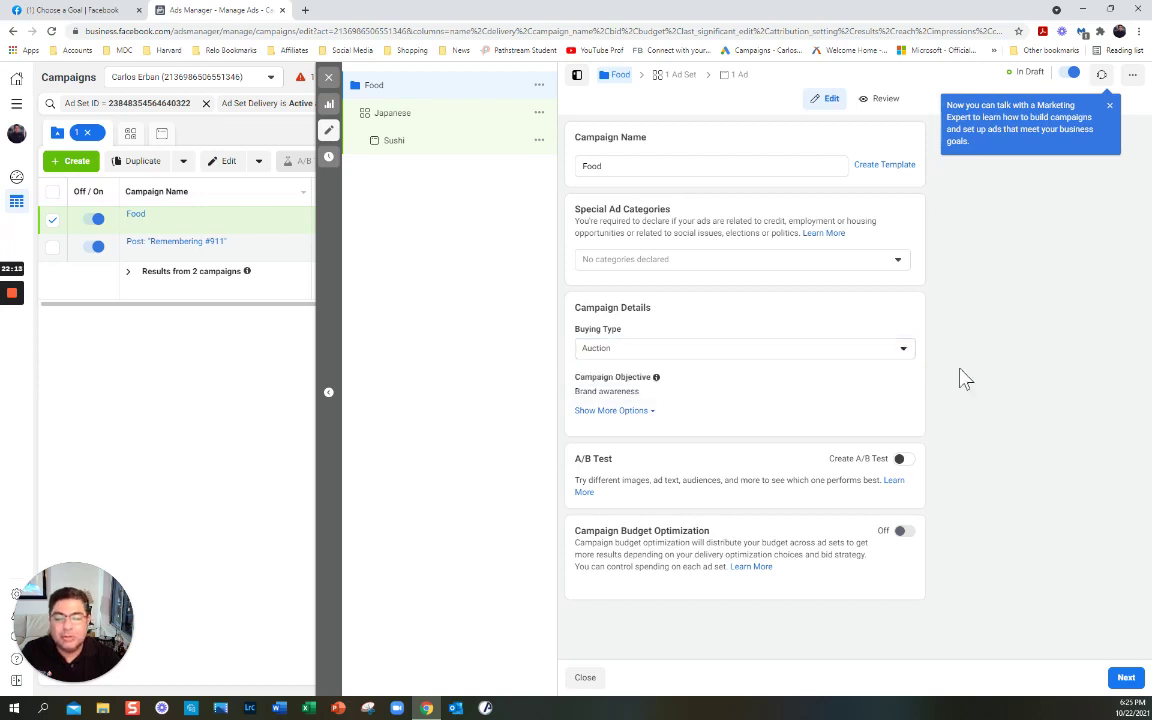
mouse_move(597, 389)
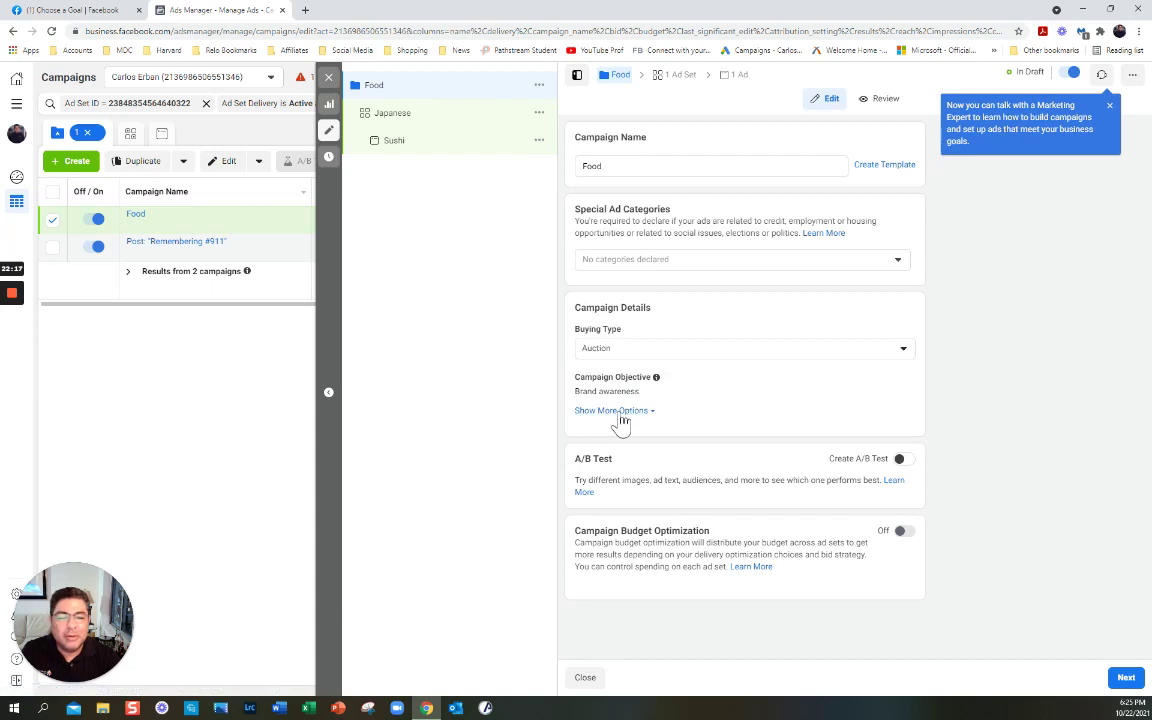
left_click(610, 412)
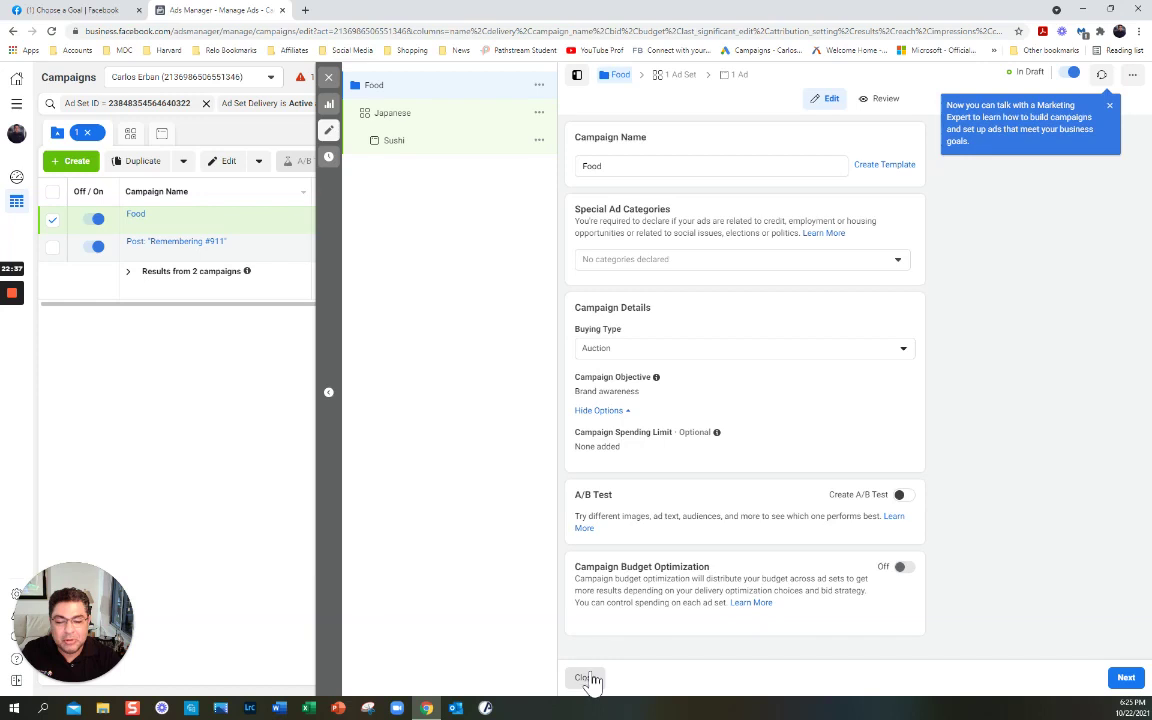
left_click(1124, 679)
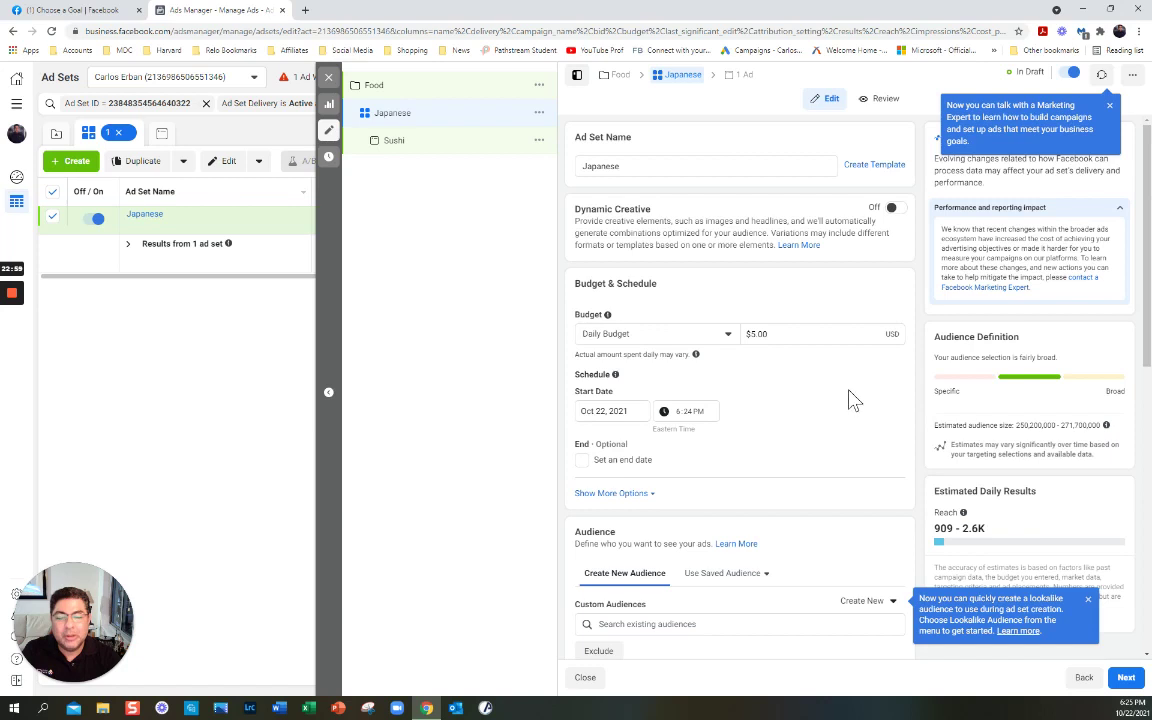
Step: Look through the ad set's audience settings, including existing lookalike and custom audiences and the types of new audience that can be created
scroll(848, 398, "down", 2)
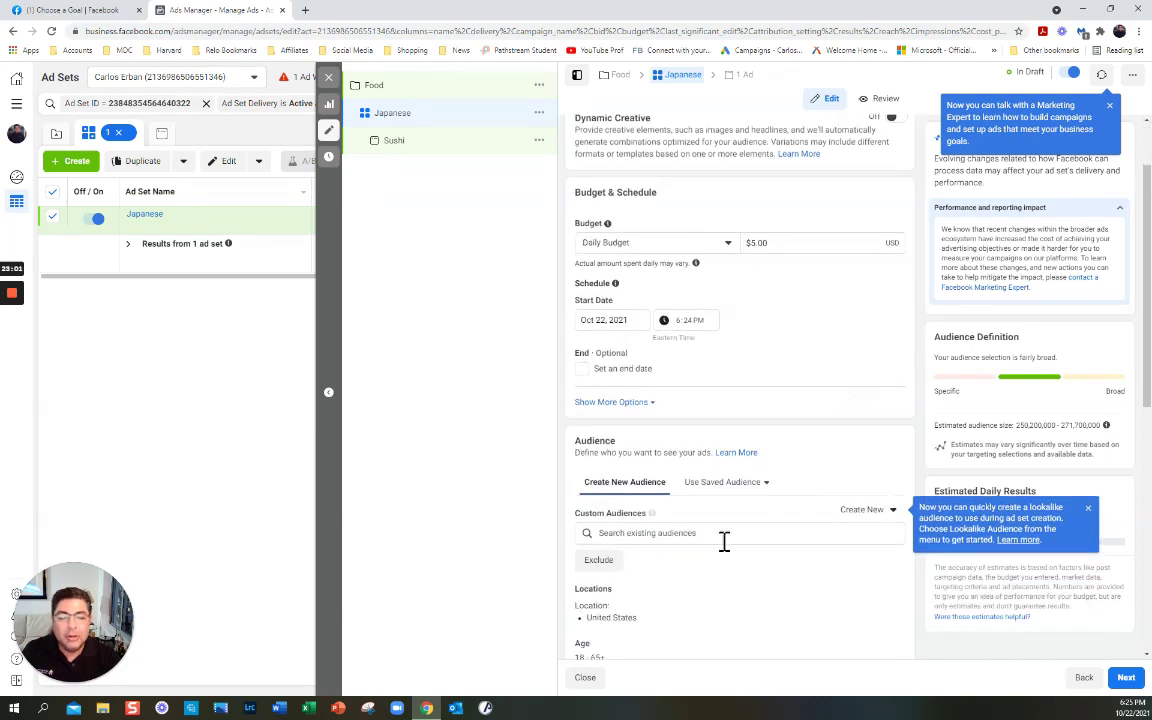
scroll(712, 545, "down", 1)
scroll(712, 553, "down", 1)
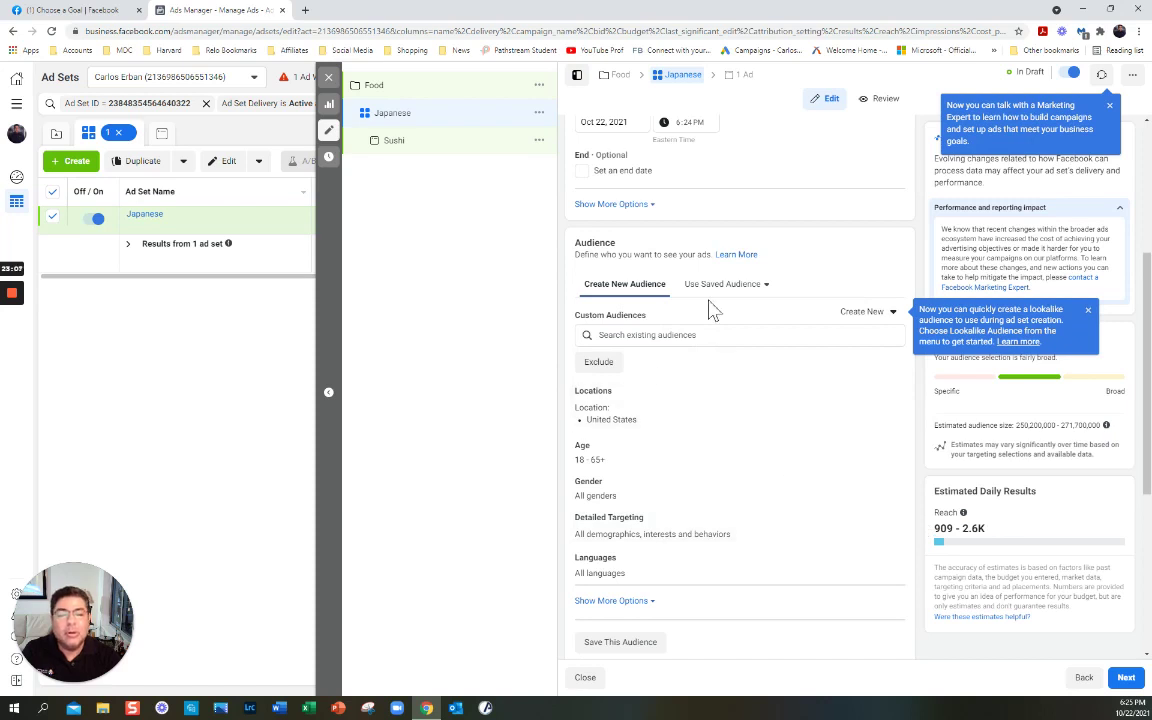
left_click(640, 336)
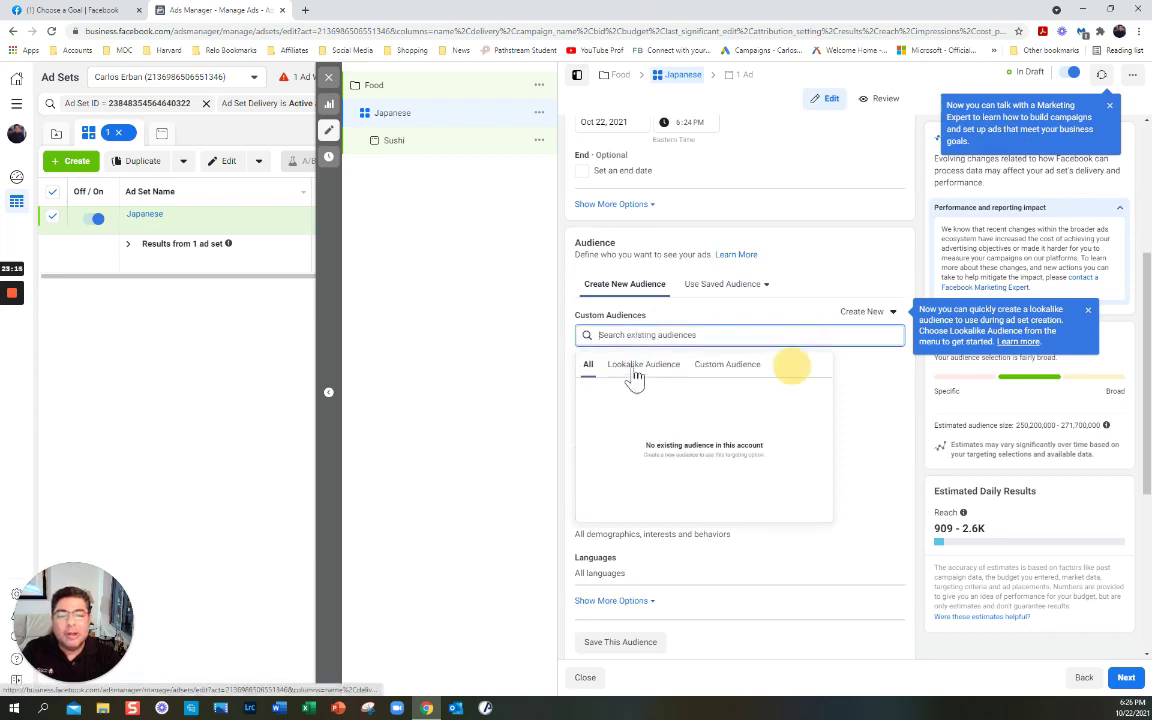
left_click(634, 368)
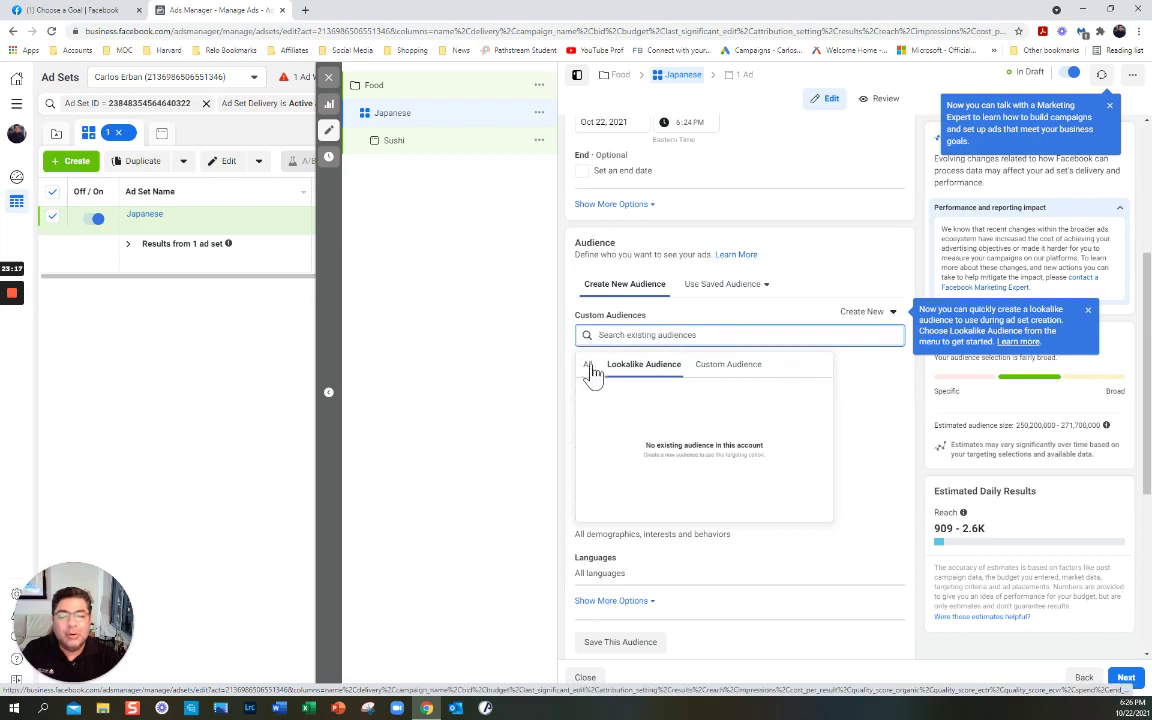
left_click(588, 366)
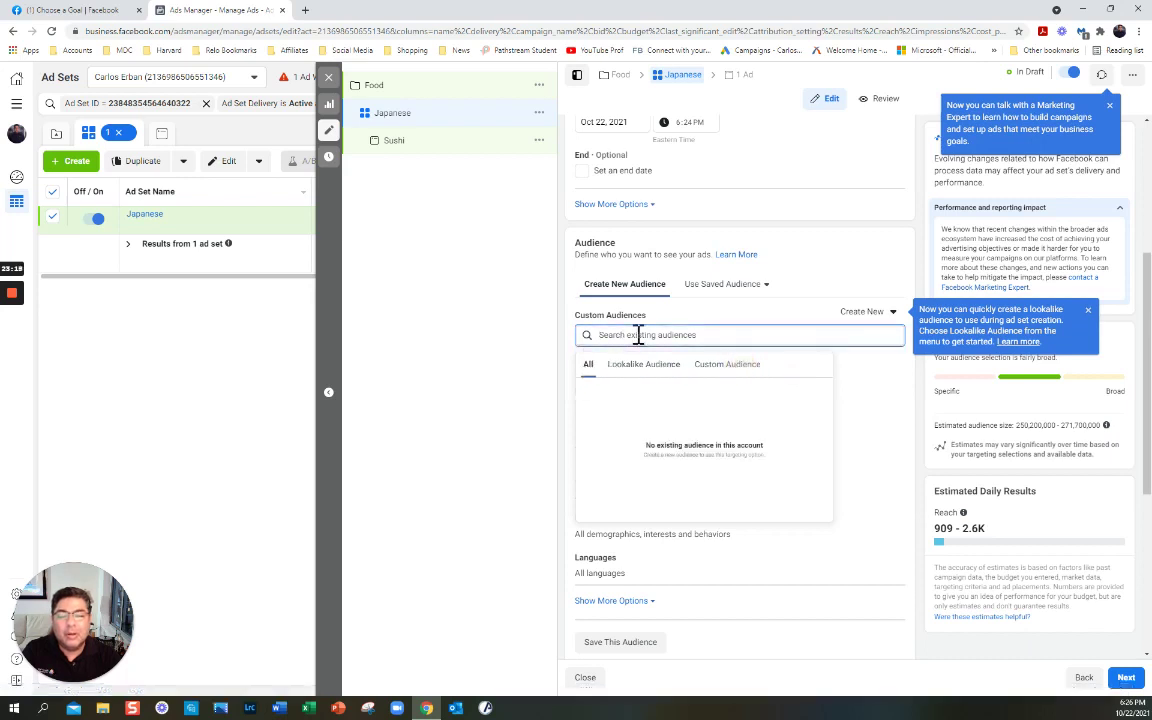
left_click(517, 412)
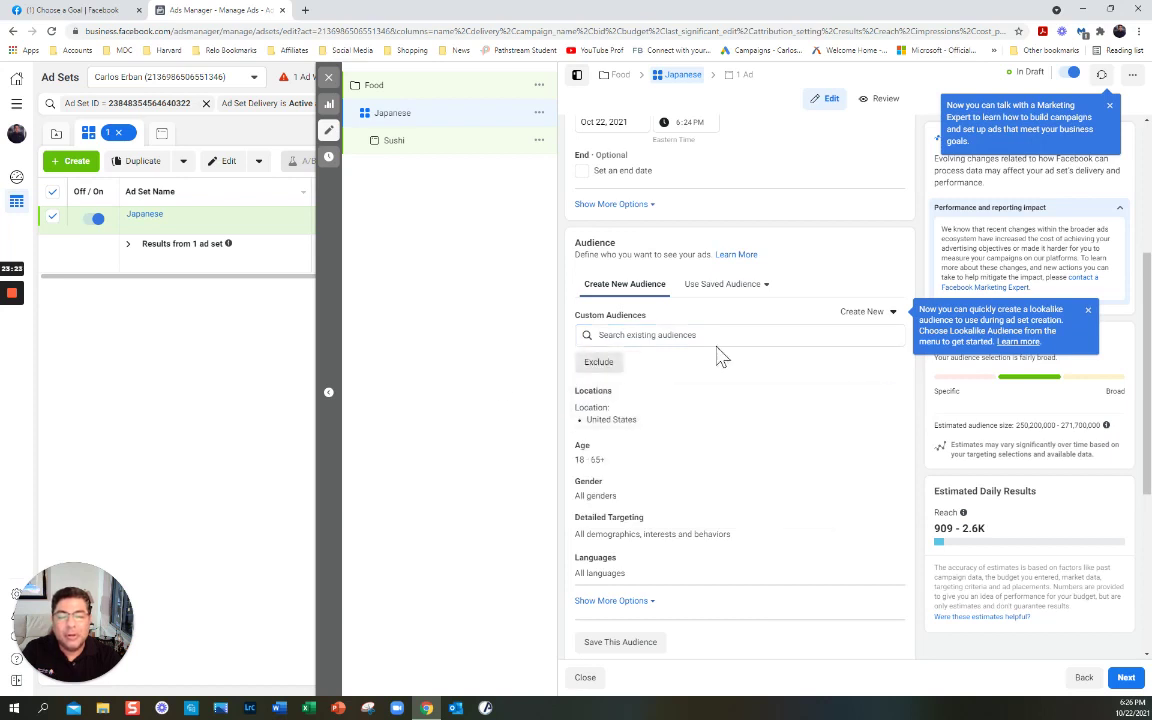
left_click(878, 318)
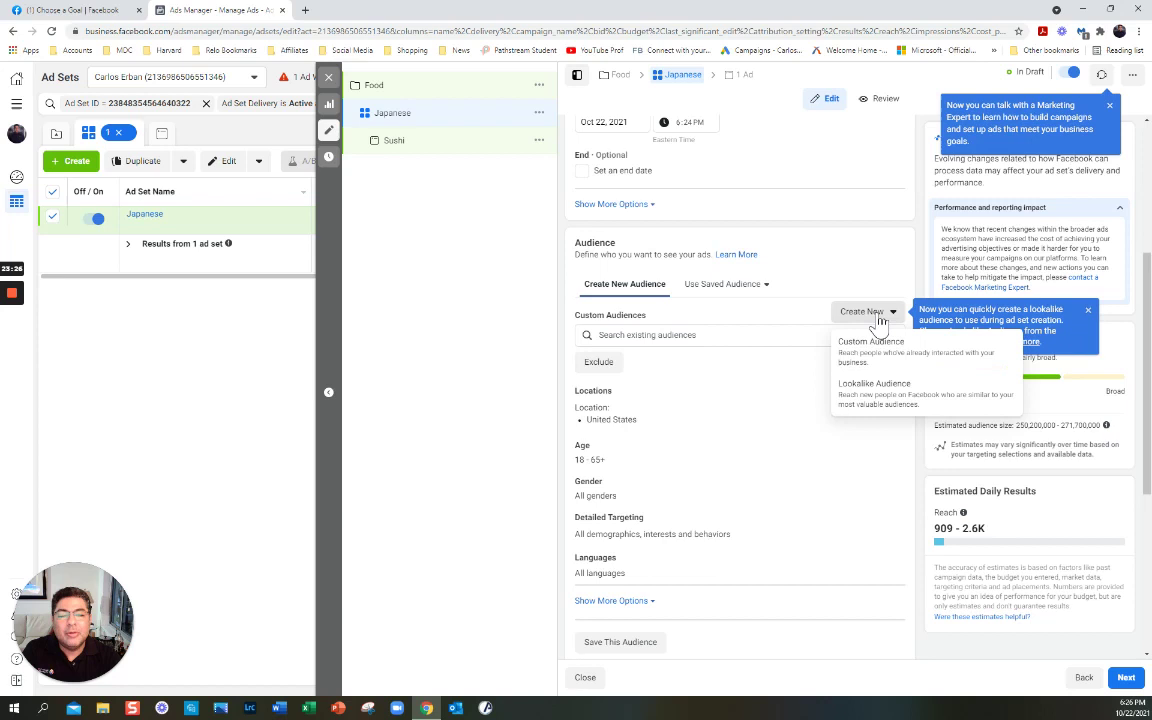
Step: Apply the saved Photographer audience to the ad set and edit it to include India as an additional location
left_click(722, 290)
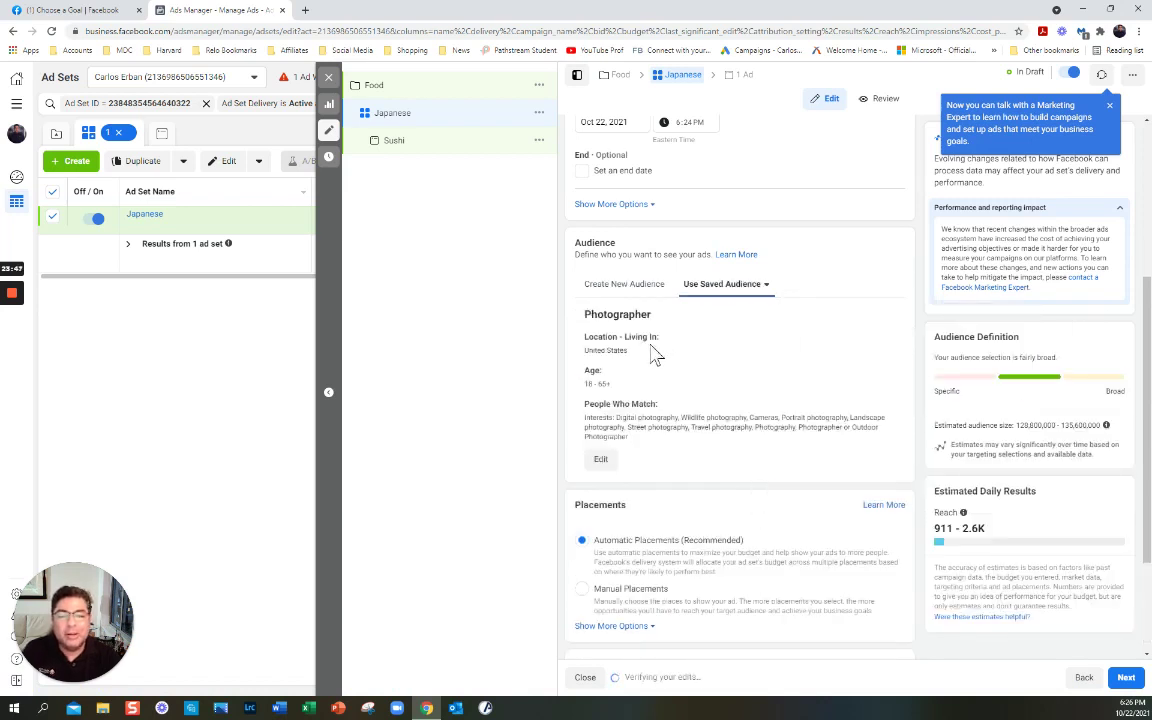
left_click(600, 460)
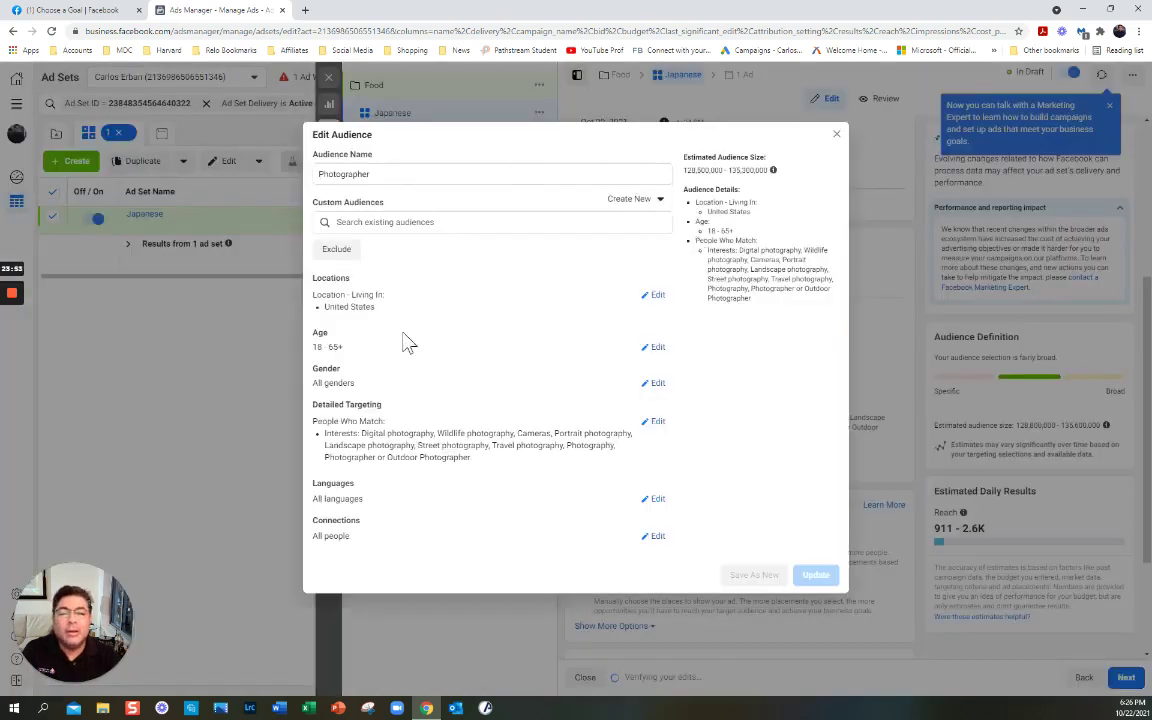
left_click(657, 298)
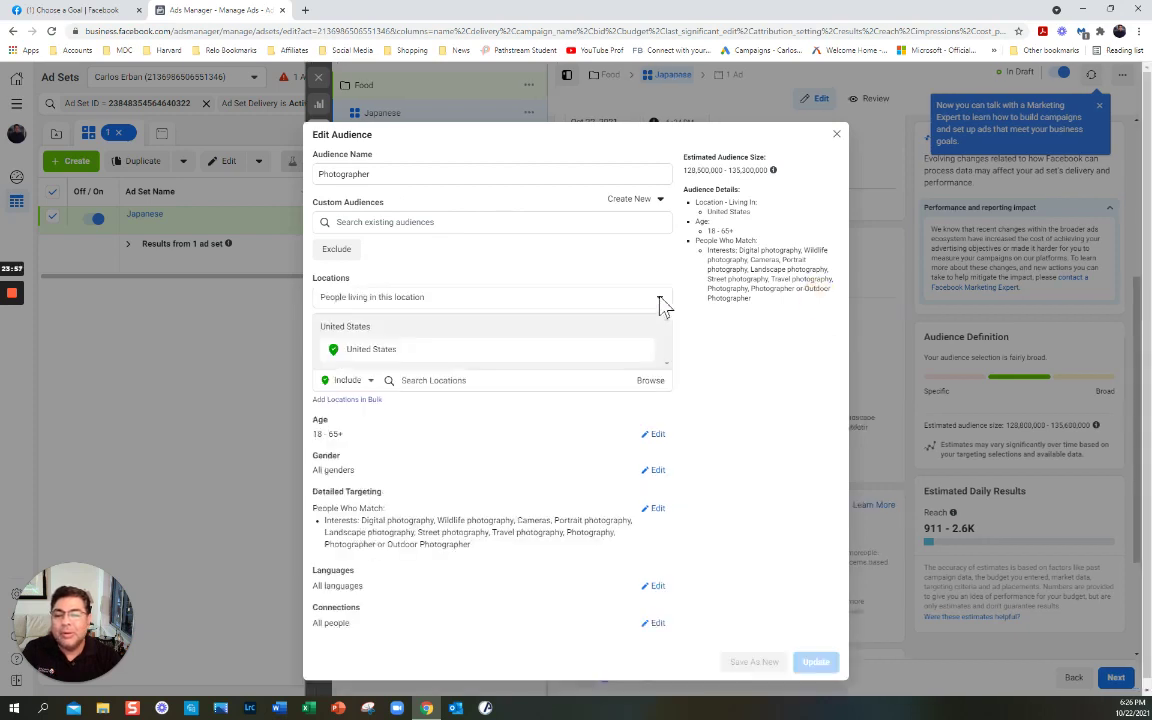
left_click(432, 380)
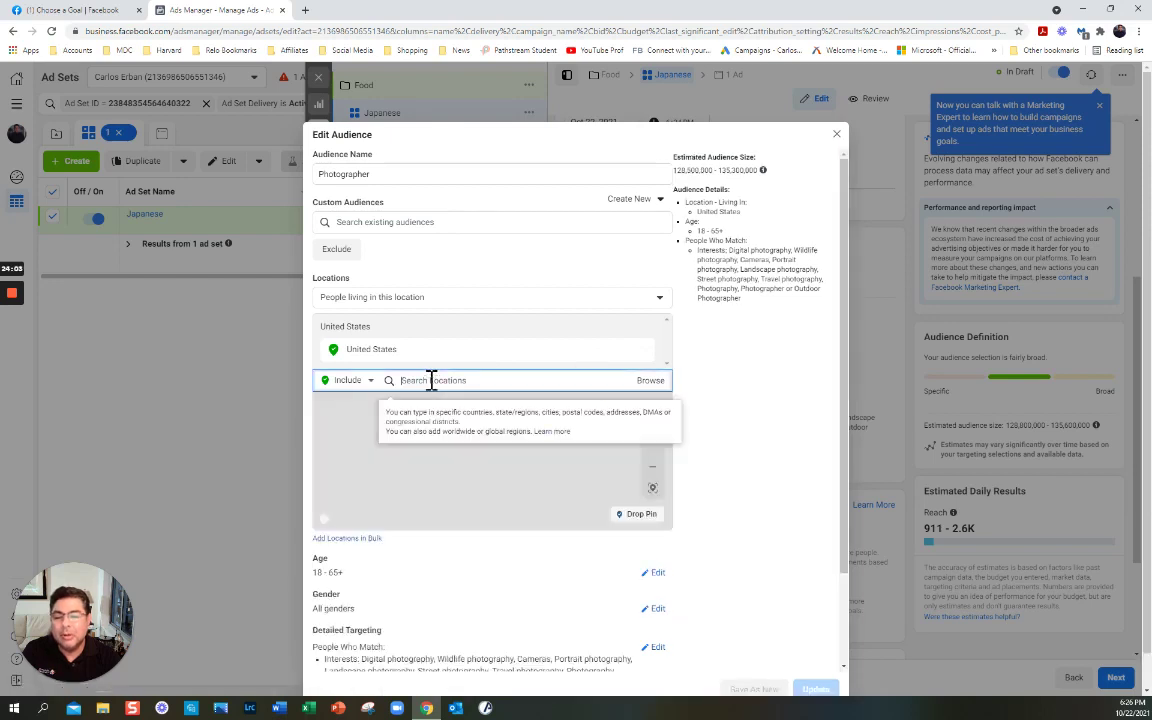
type("Ind")
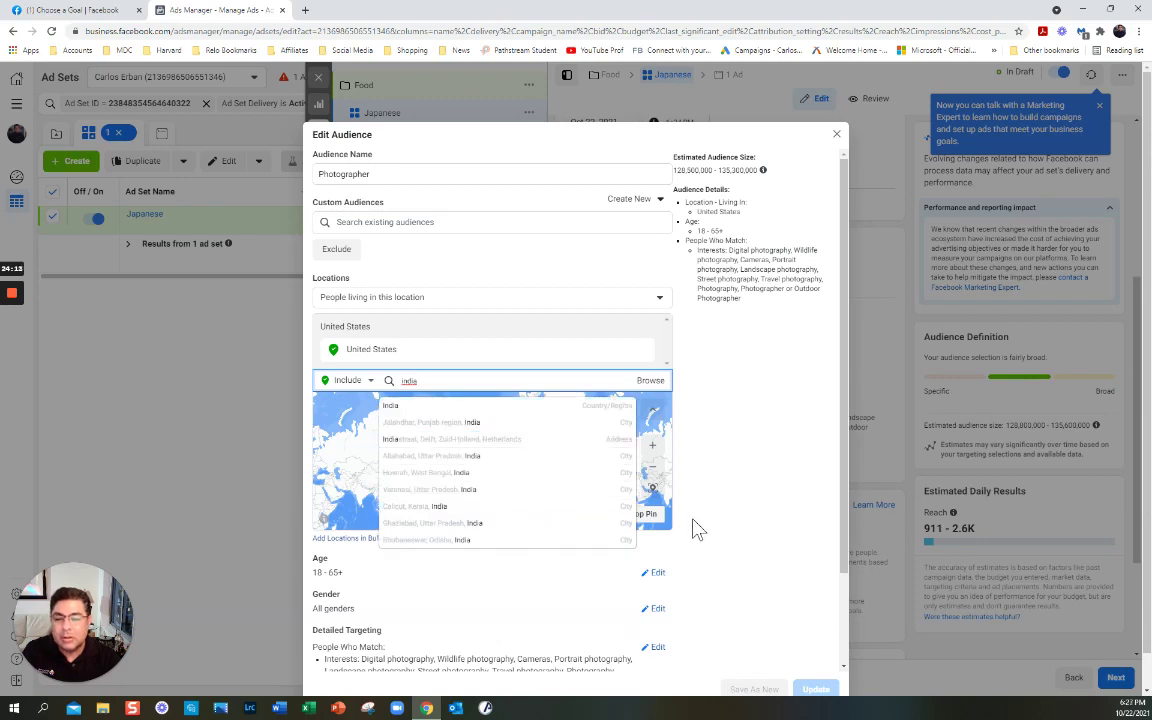
left_click(430, 410)
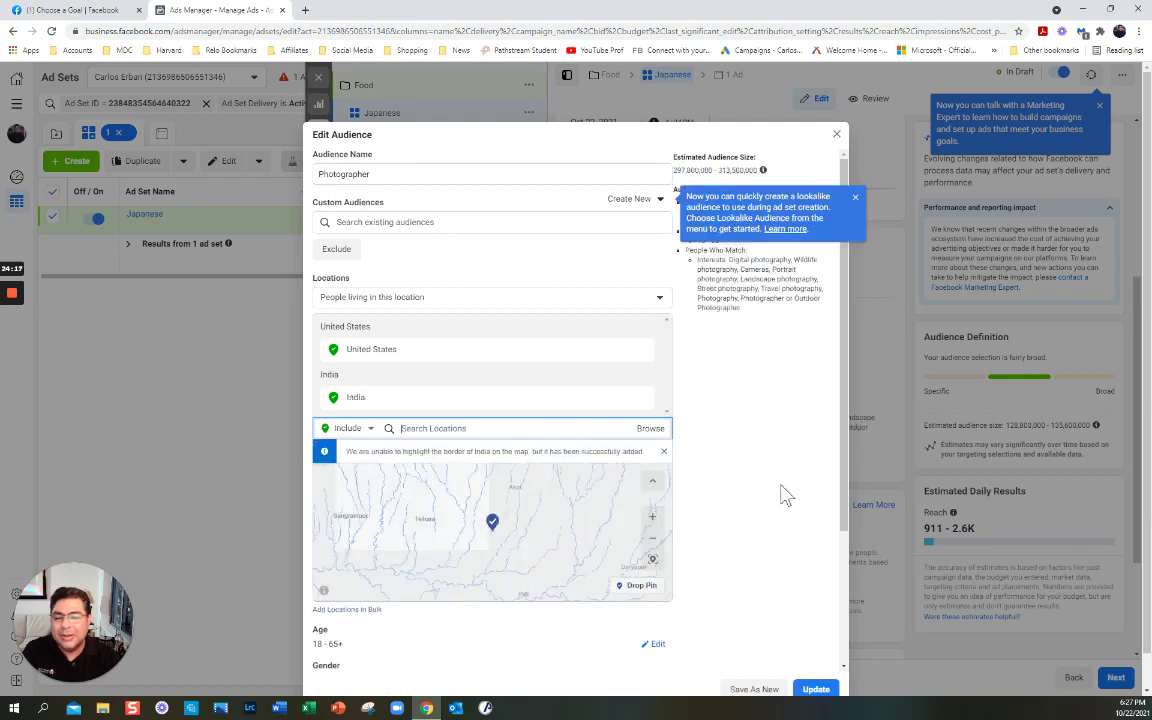
scroll(843, 504, "down", 2)
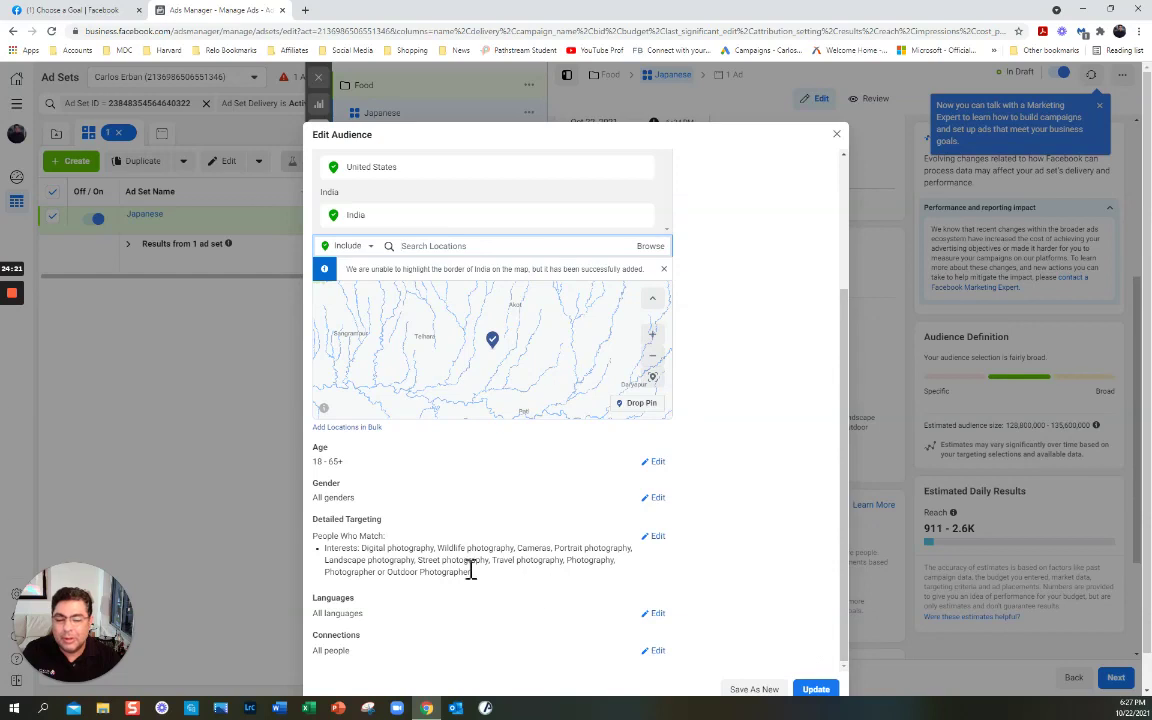
left_click(819, 688)
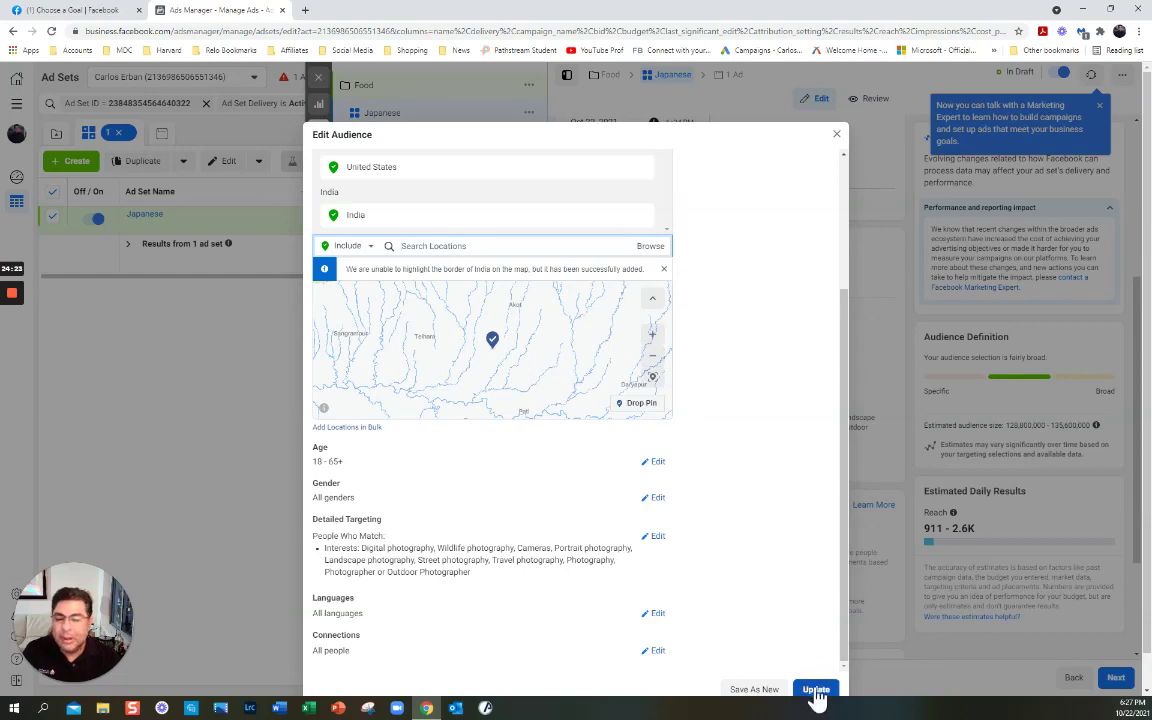
Step: Add the Food photography interest to the Photographer audience's detailed targeting
left_click(655, 537)
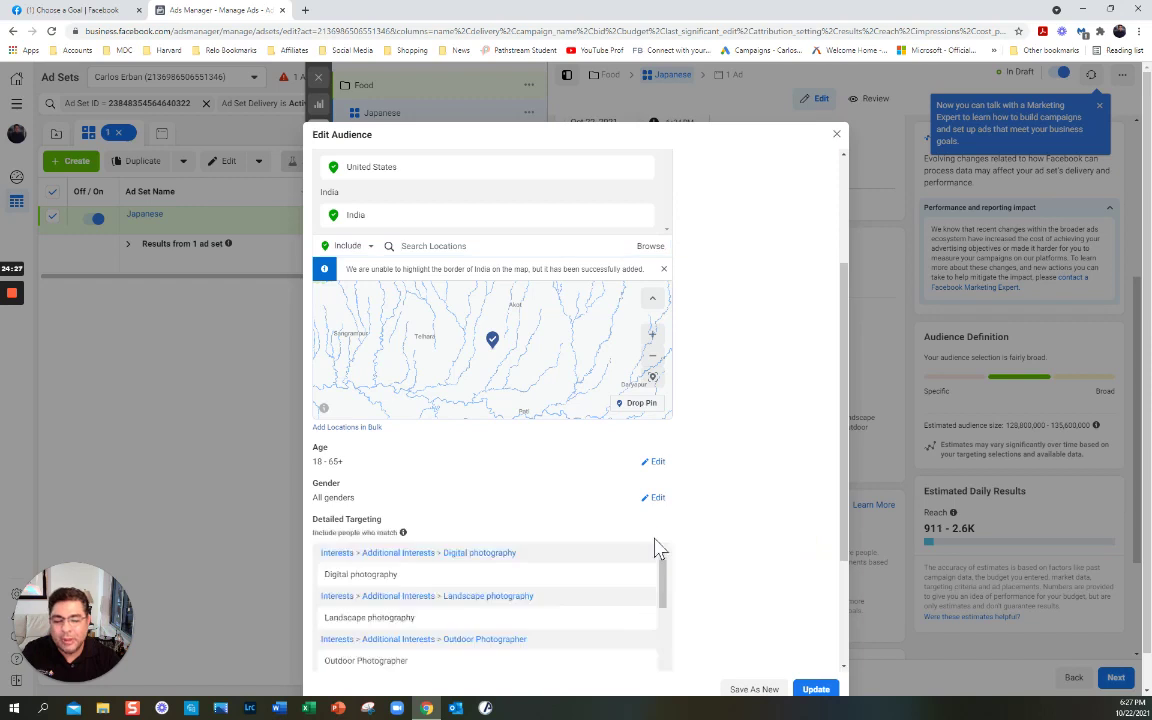
mouse_move(430, 596)
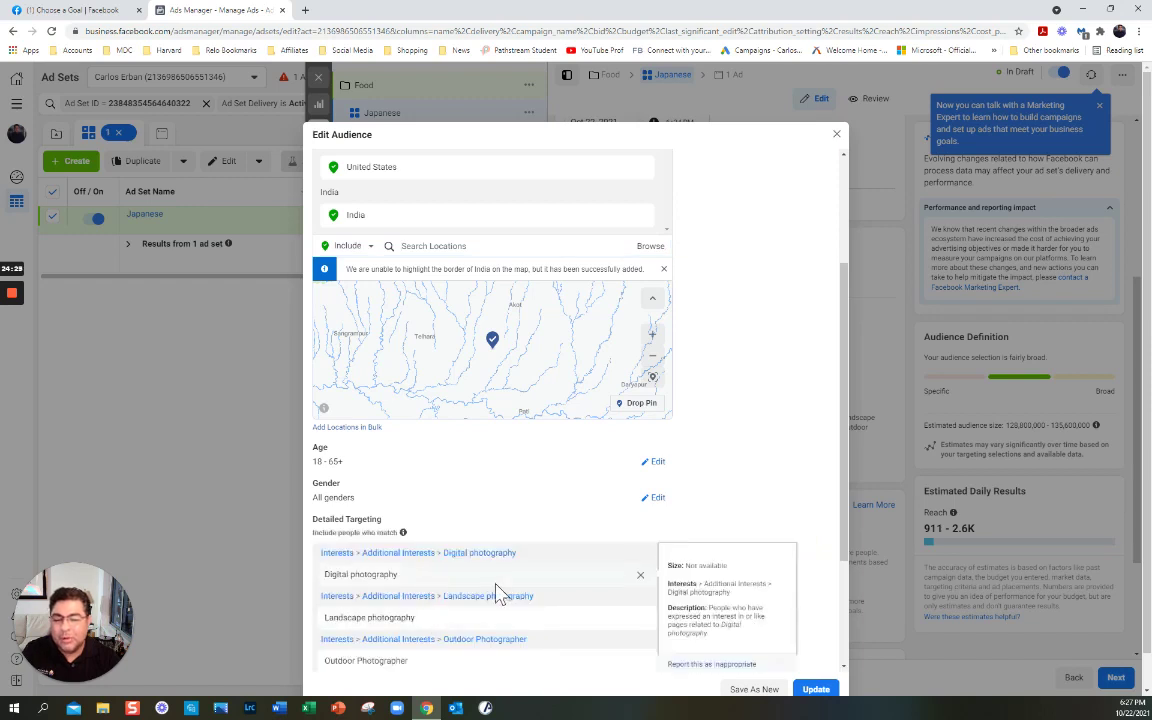
scroll(502, 592, "down", 5)
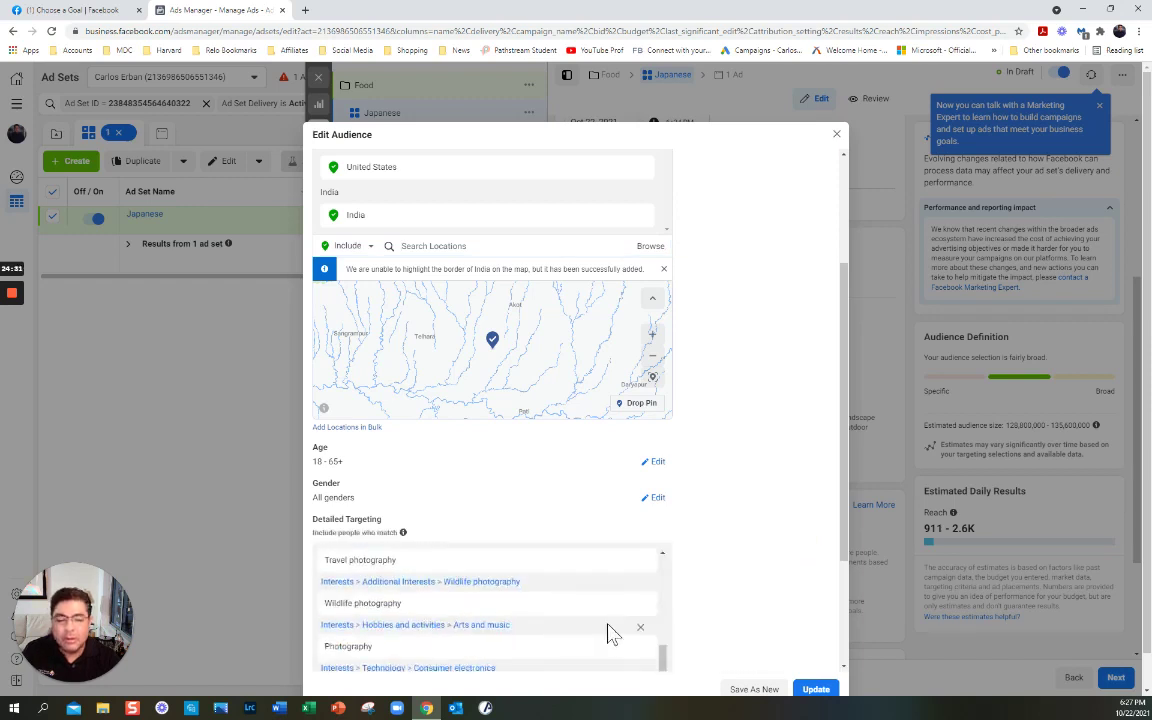
scroll(609, 625, "up", 5)
scroll(850, 475, "up", 1)
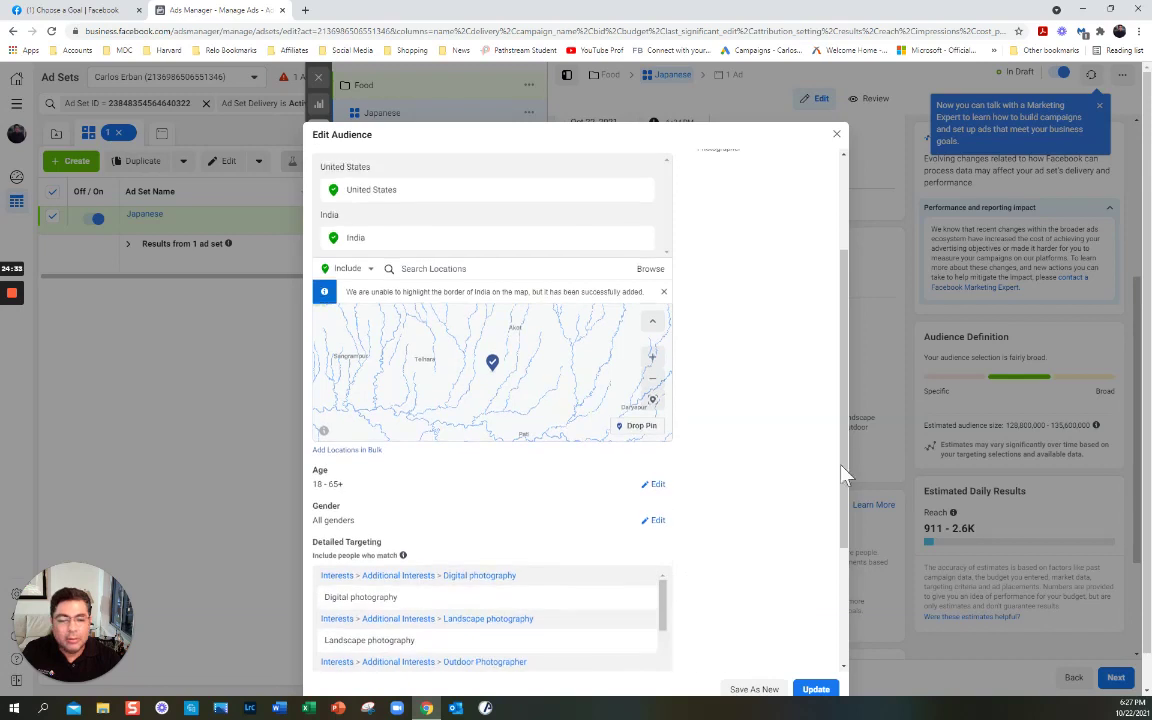
left_click_drag(841, 475, 838, 645)
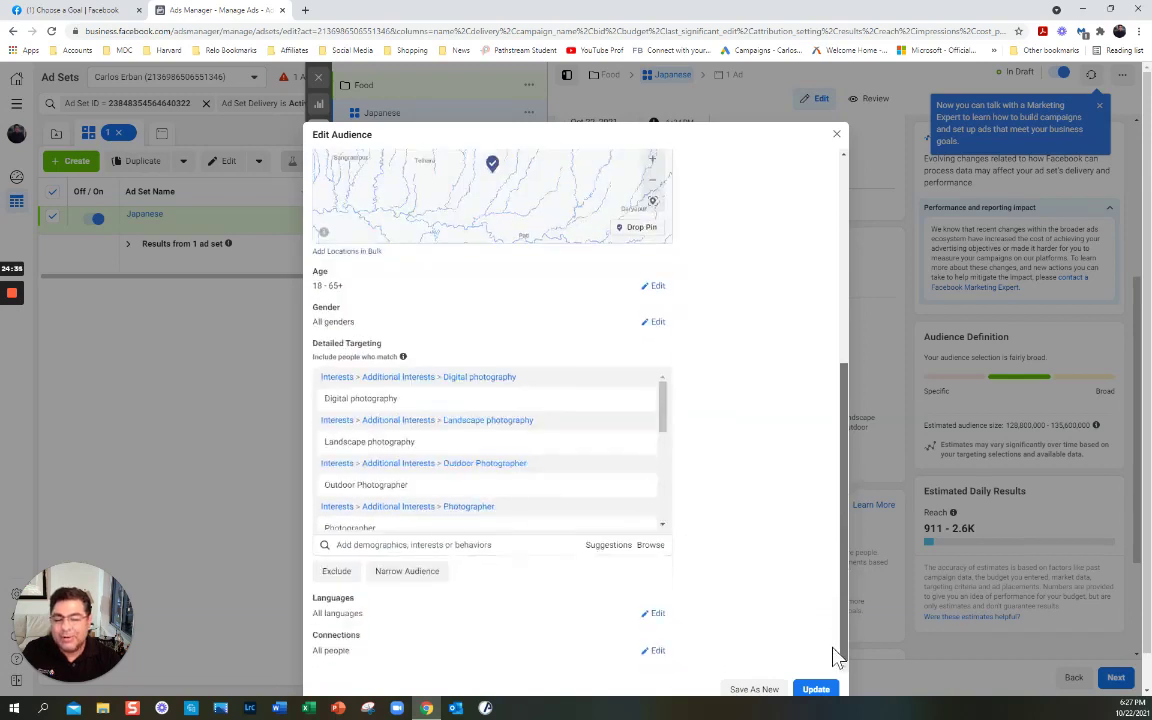
left_click(352, 545)
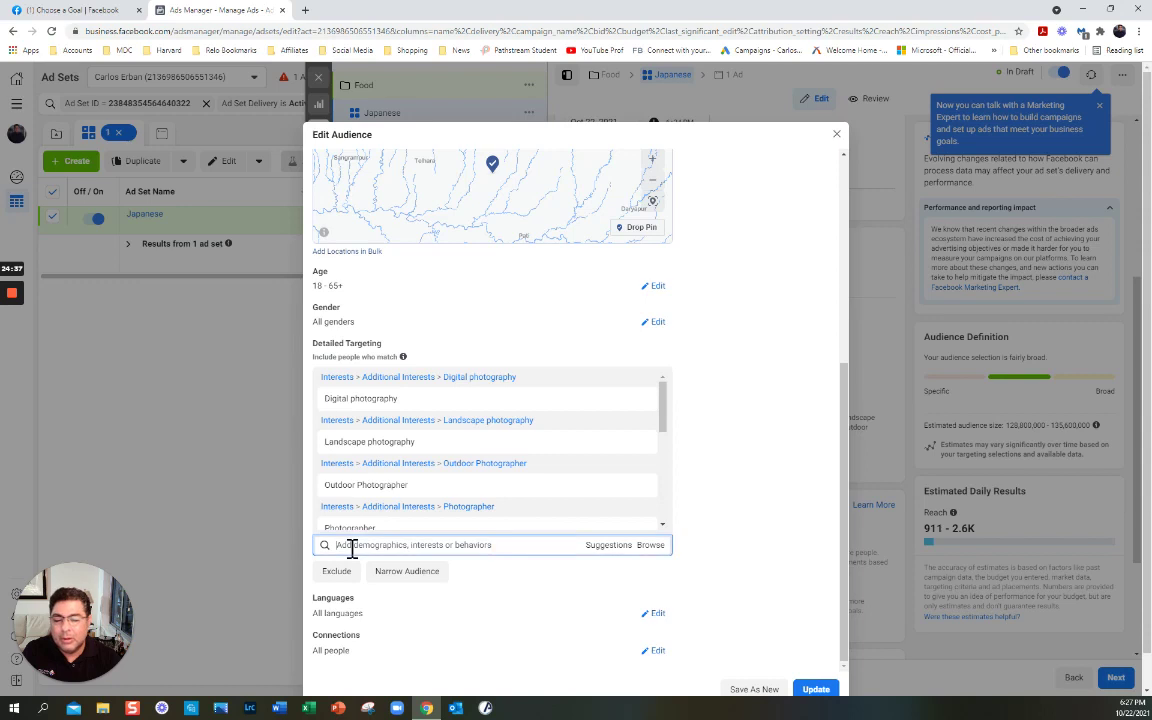
type("fs")
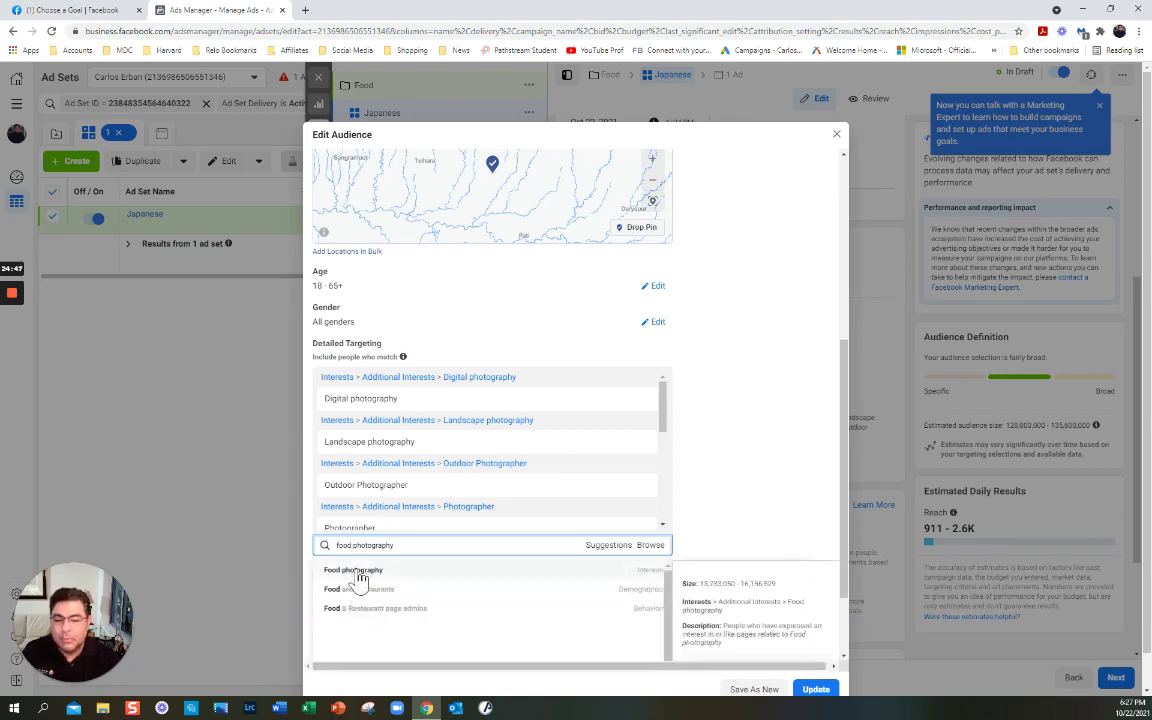
left_click(514, 570)
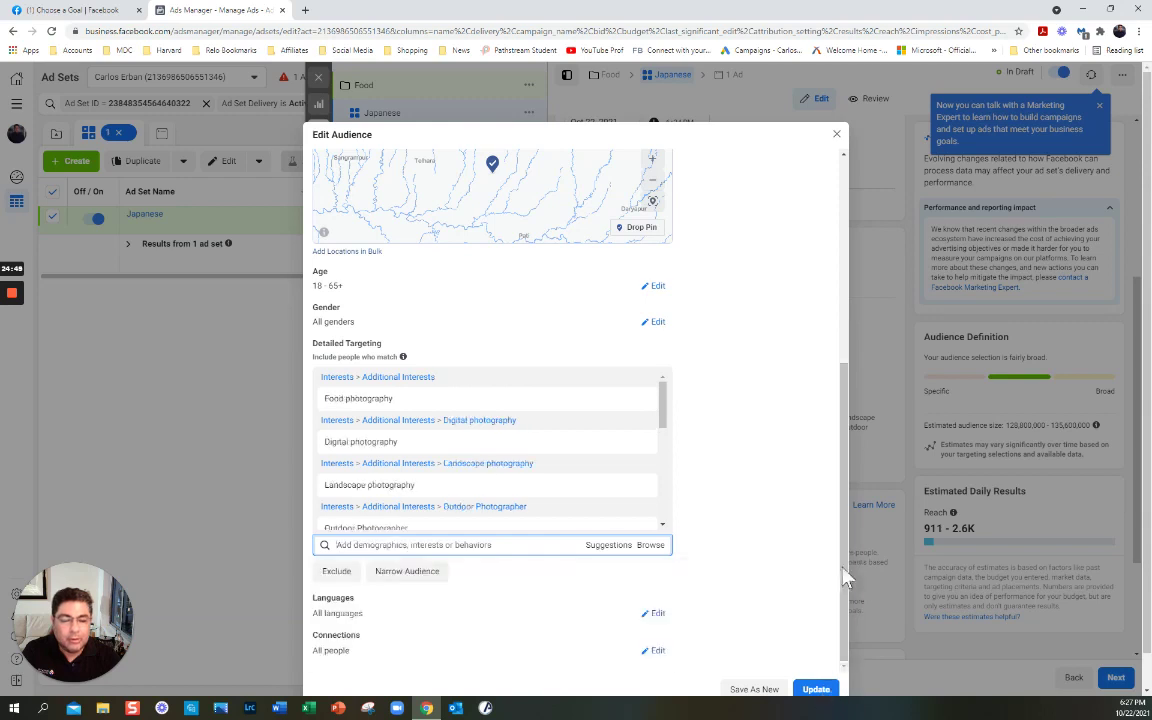
Step: Try to update the saved Photographer audience, then dismiss the review of affected ad sets
left_click_drag(841, 572, 843, 658)
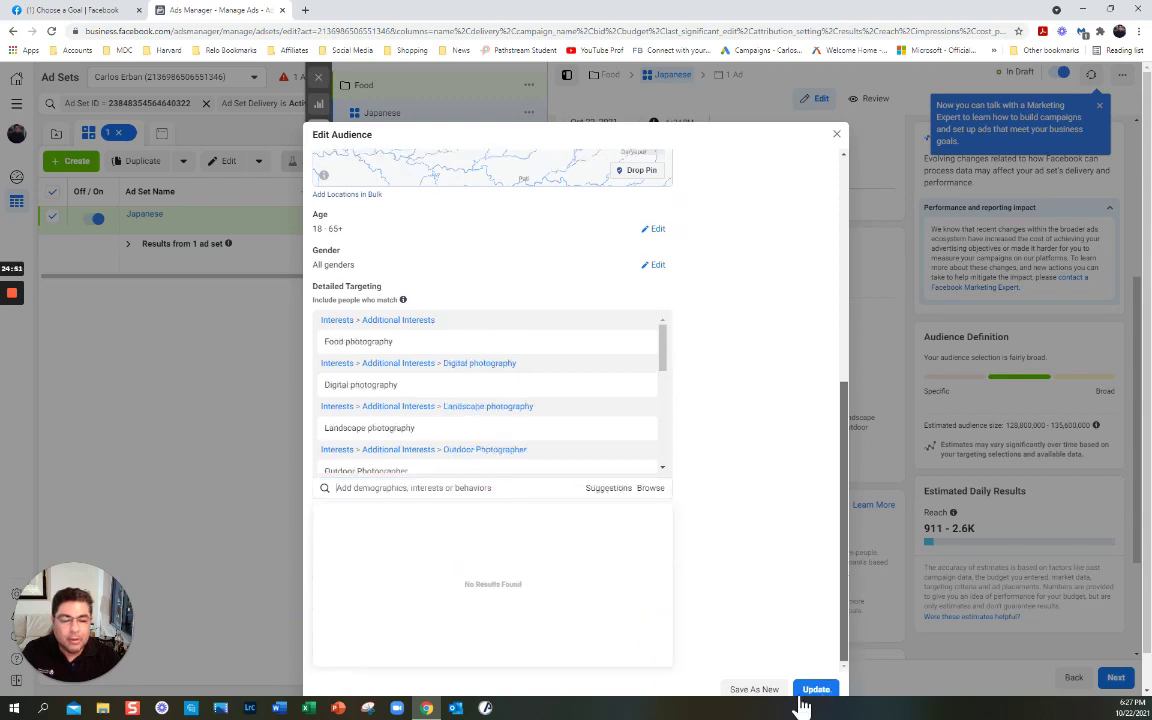
left_click(815, 690)
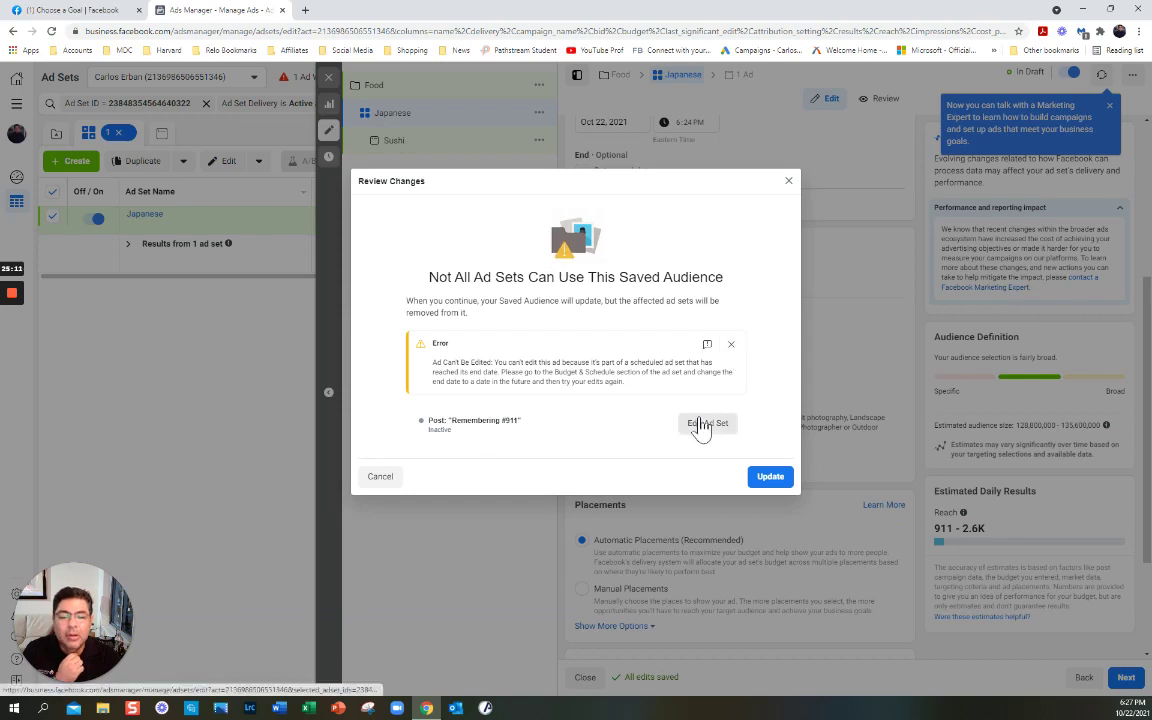
left_click(730, 345)
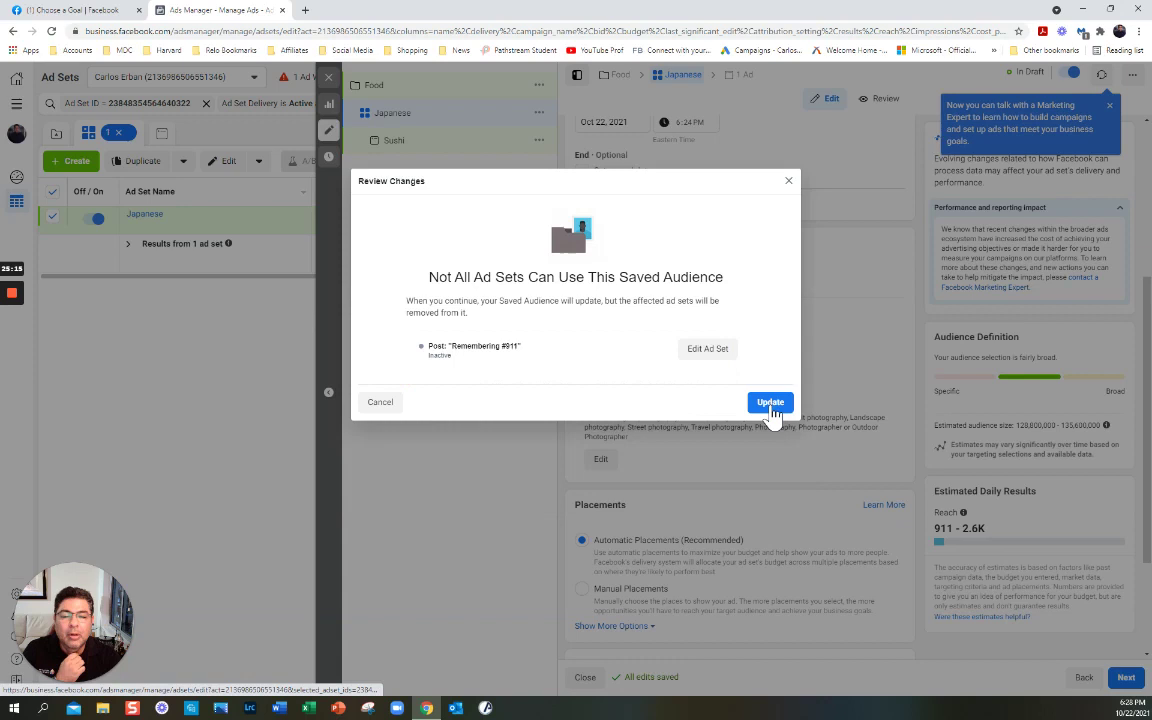
left_click(788, 181)
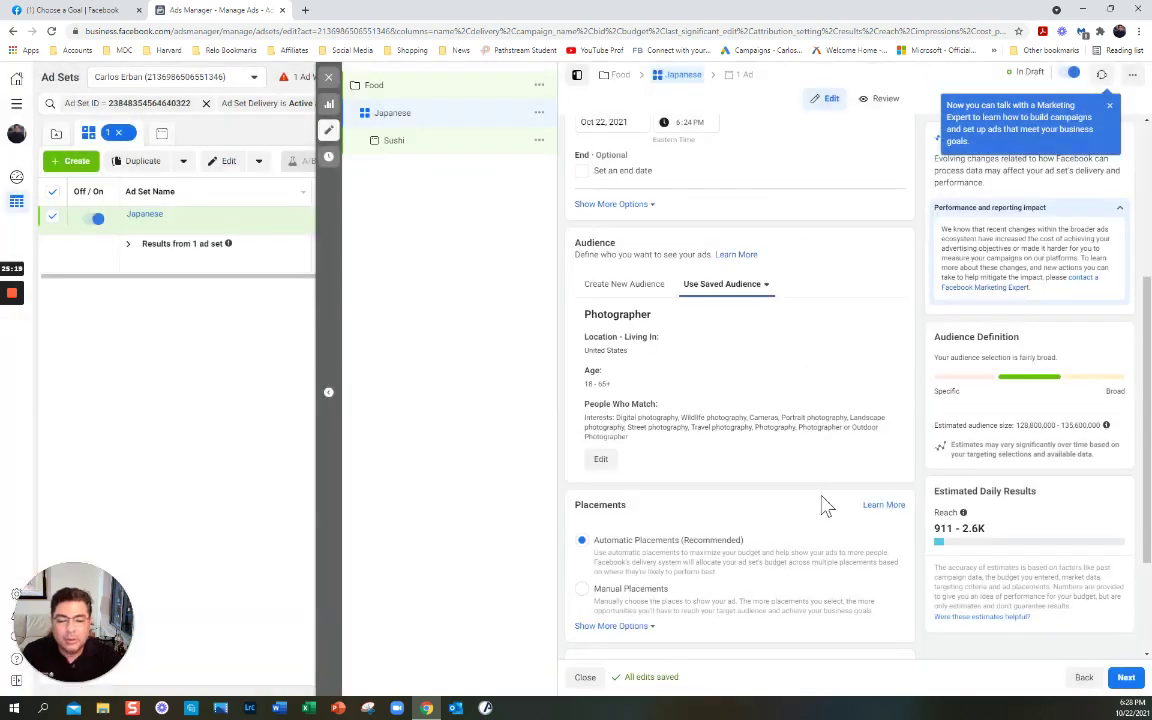
Step: Review the ad set's placement options and its optimization and delivery settings
scroll(825, 505, "down", 3)
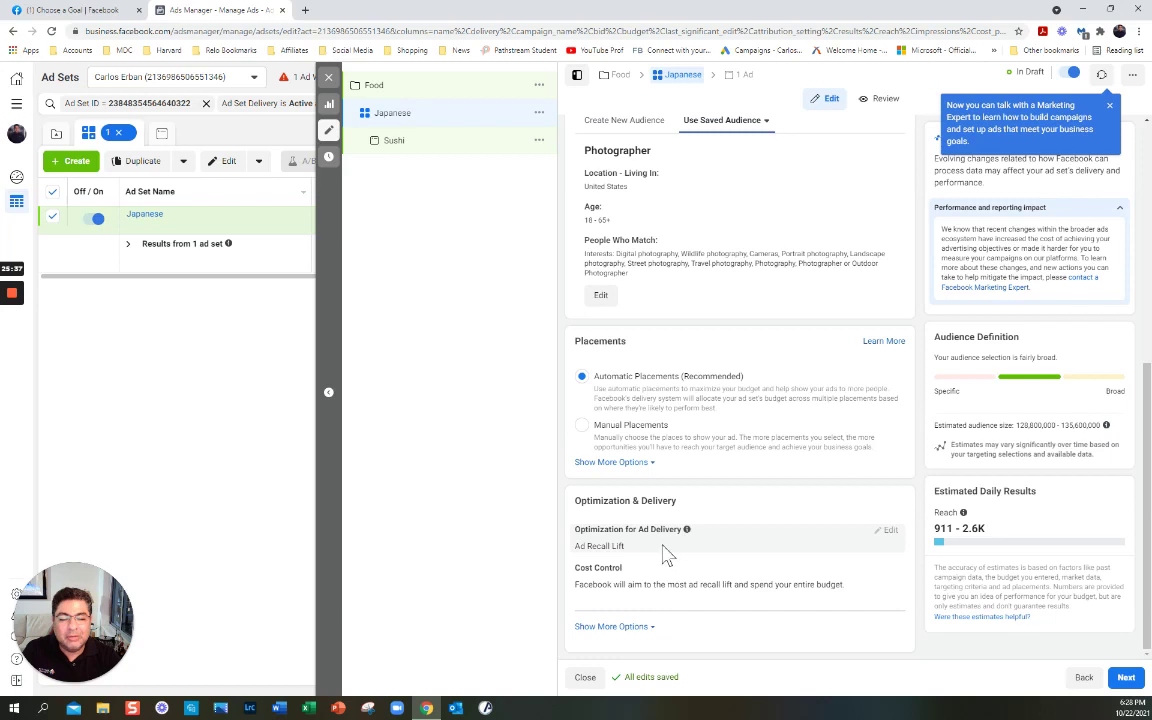
mouse_move(690, 540)
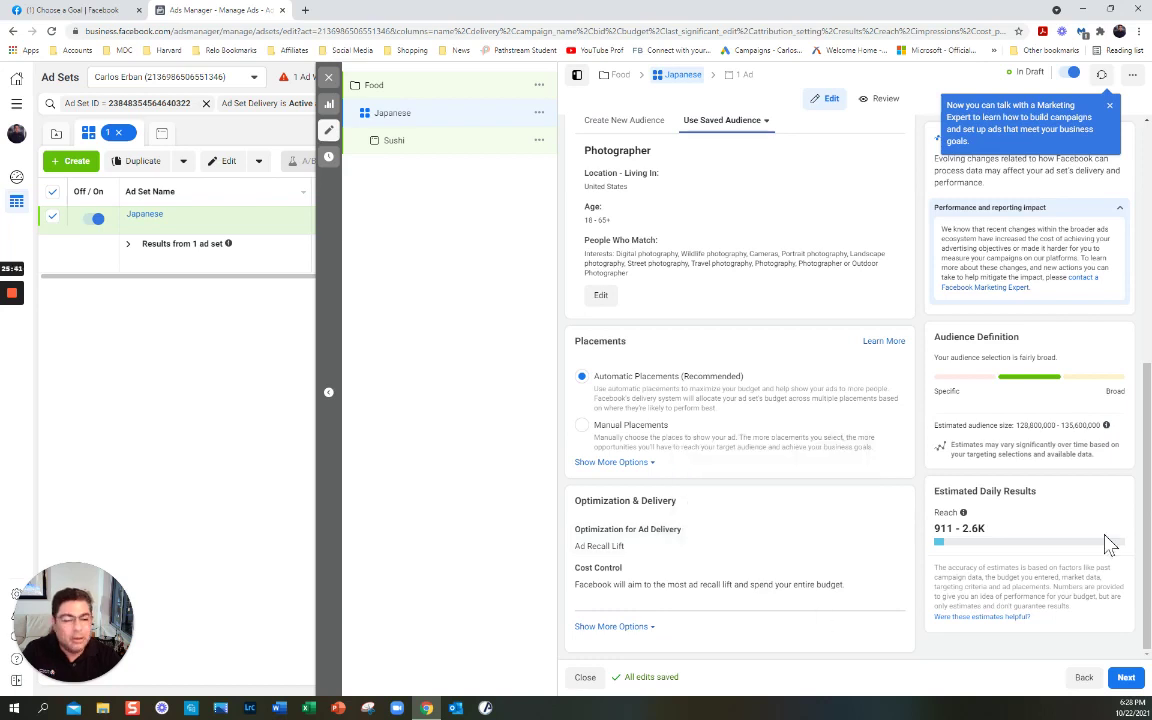
left_click_drag(1147, 615, 1148, 330)
scroll(1150, 425, "down", 5)
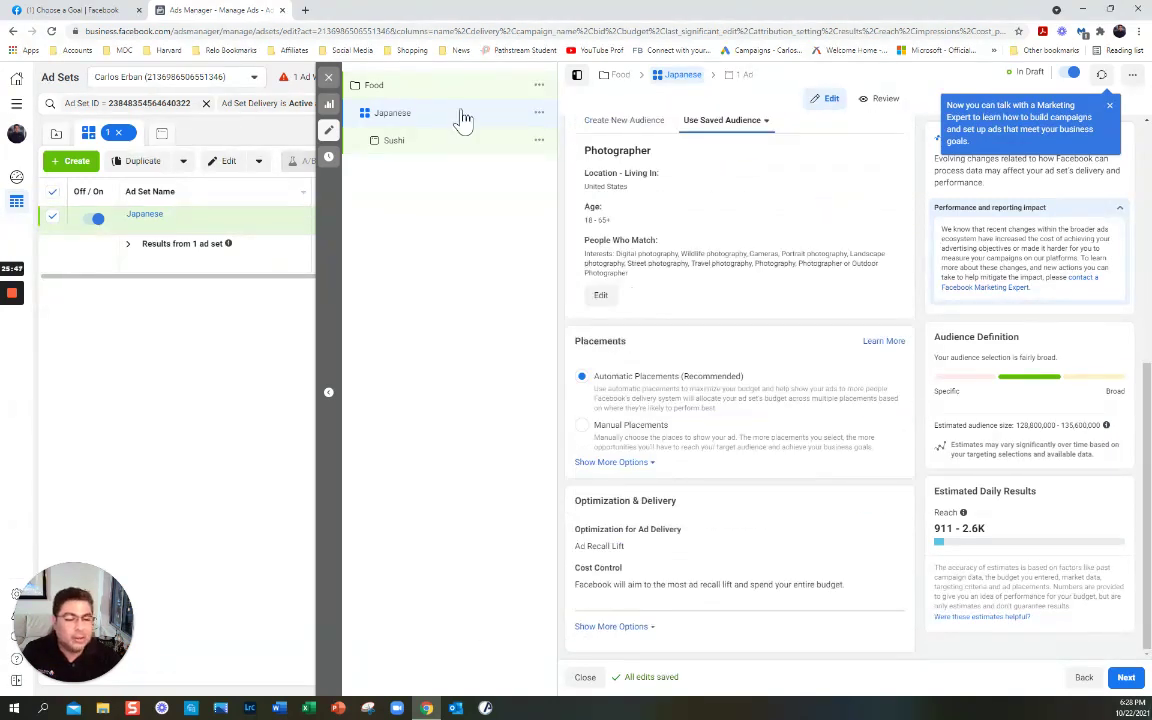
left_click(1120, 683)
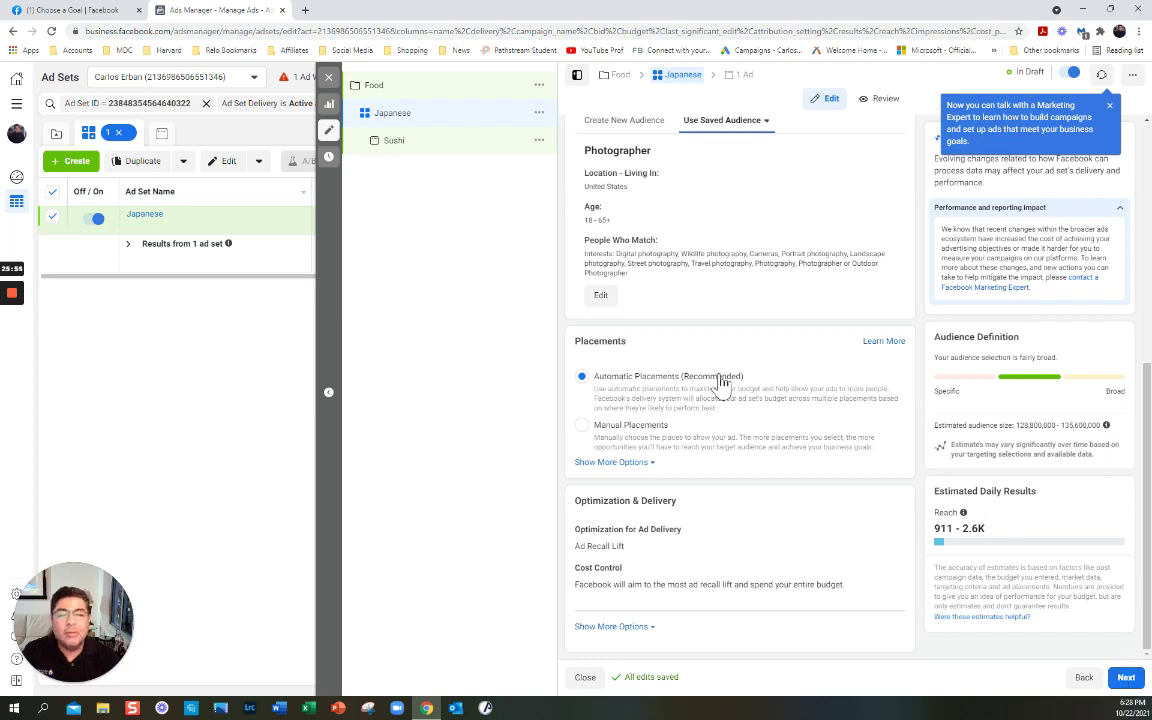
Step: Schedule the ad set to end on Oct 23, 2021 at 7:00 PM and continue to the ad settings
scroll(722, 383, "up", 5)
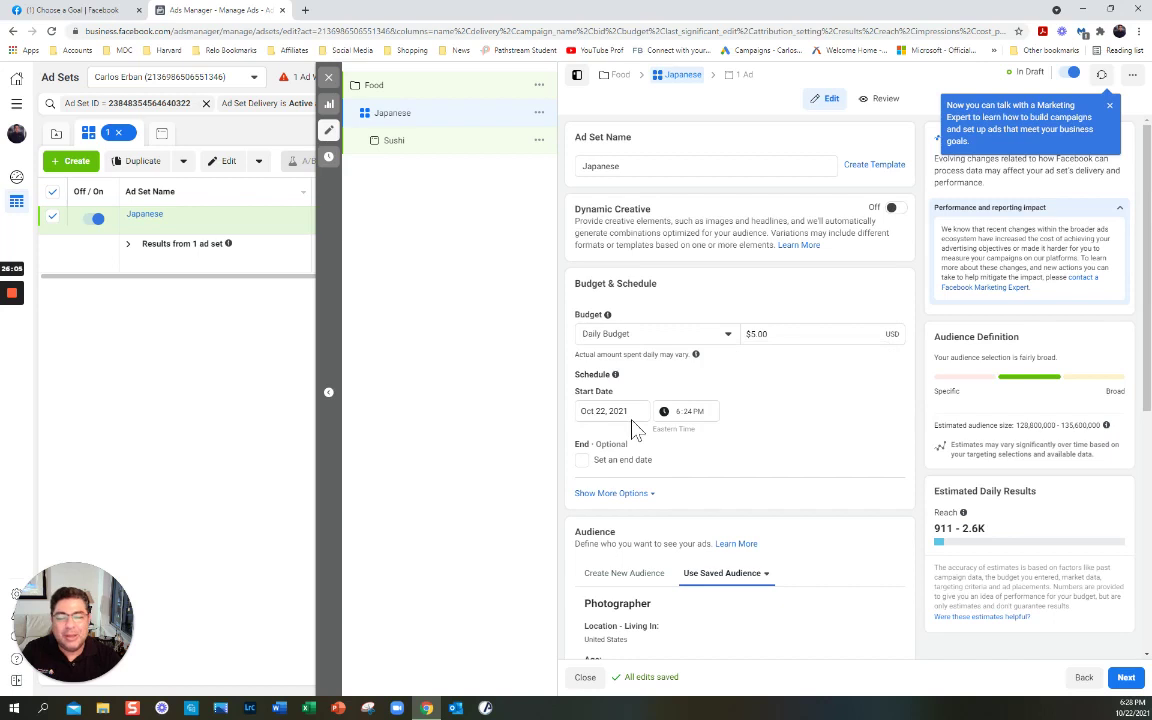
left_click(582, 461)
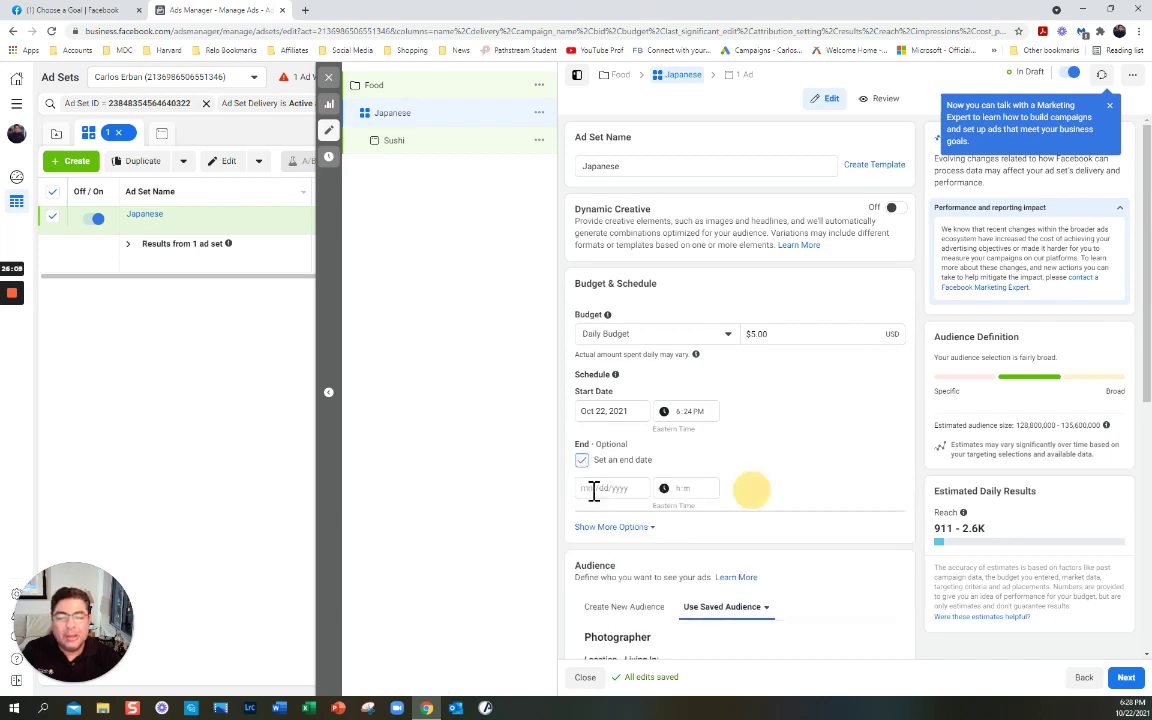
left_click(594, 490)
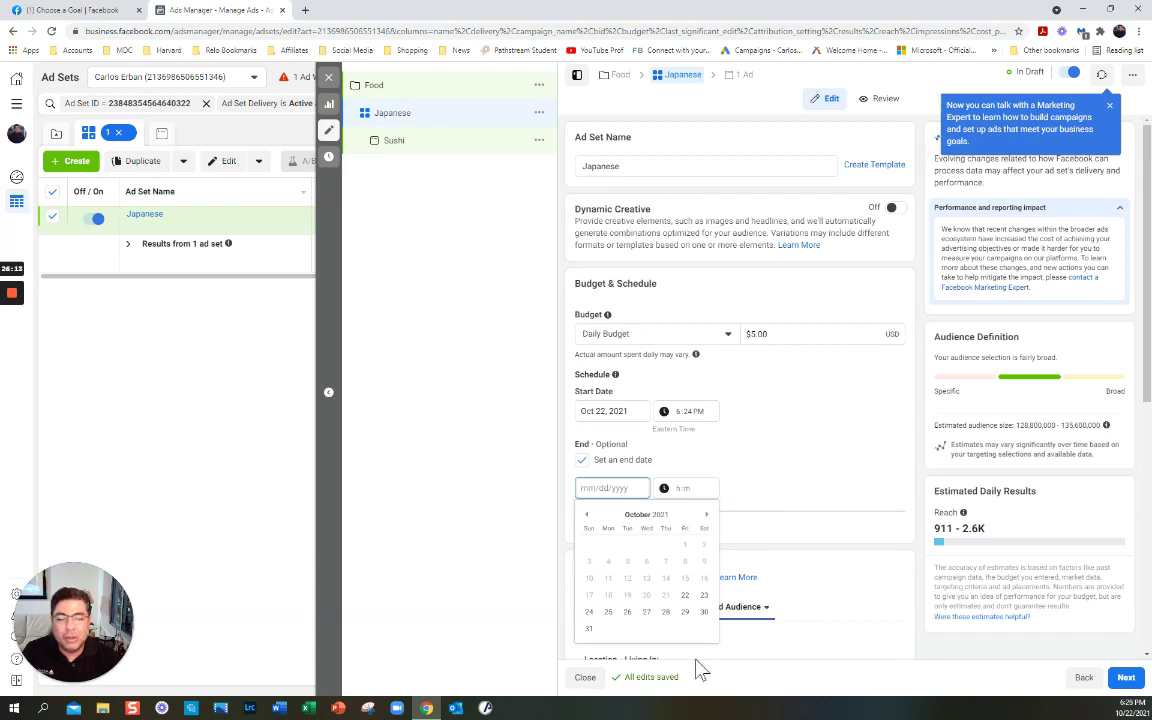
left_click(704, 597)
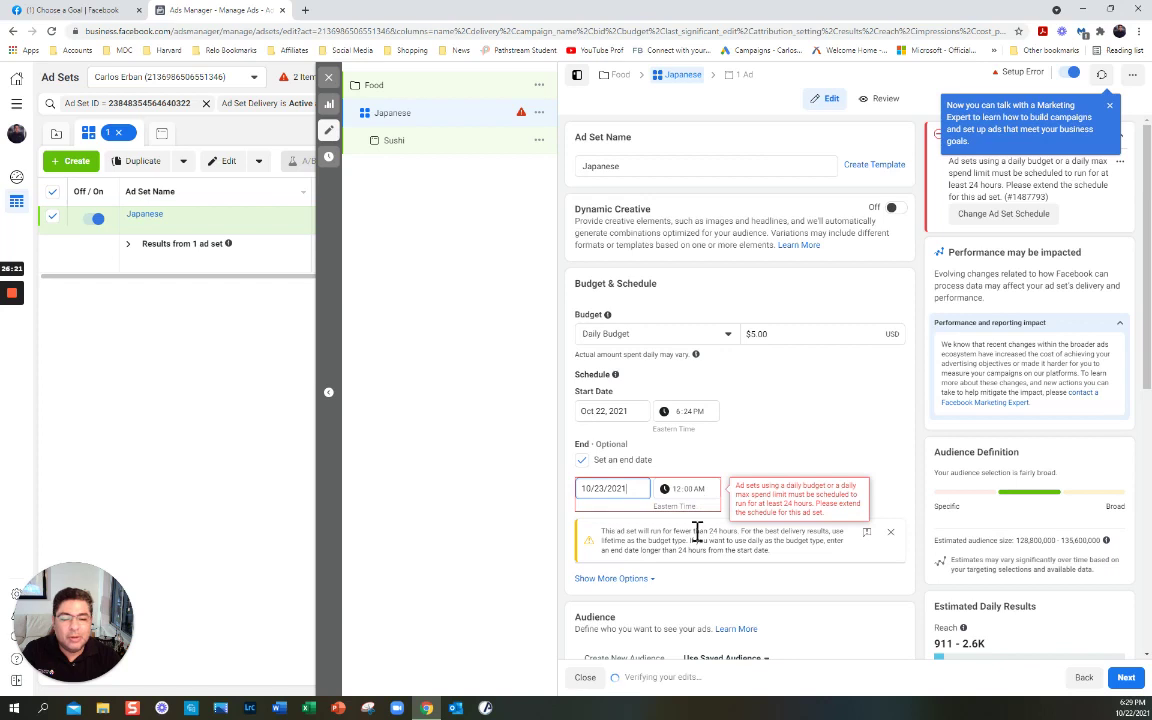
left_click(699, 492)
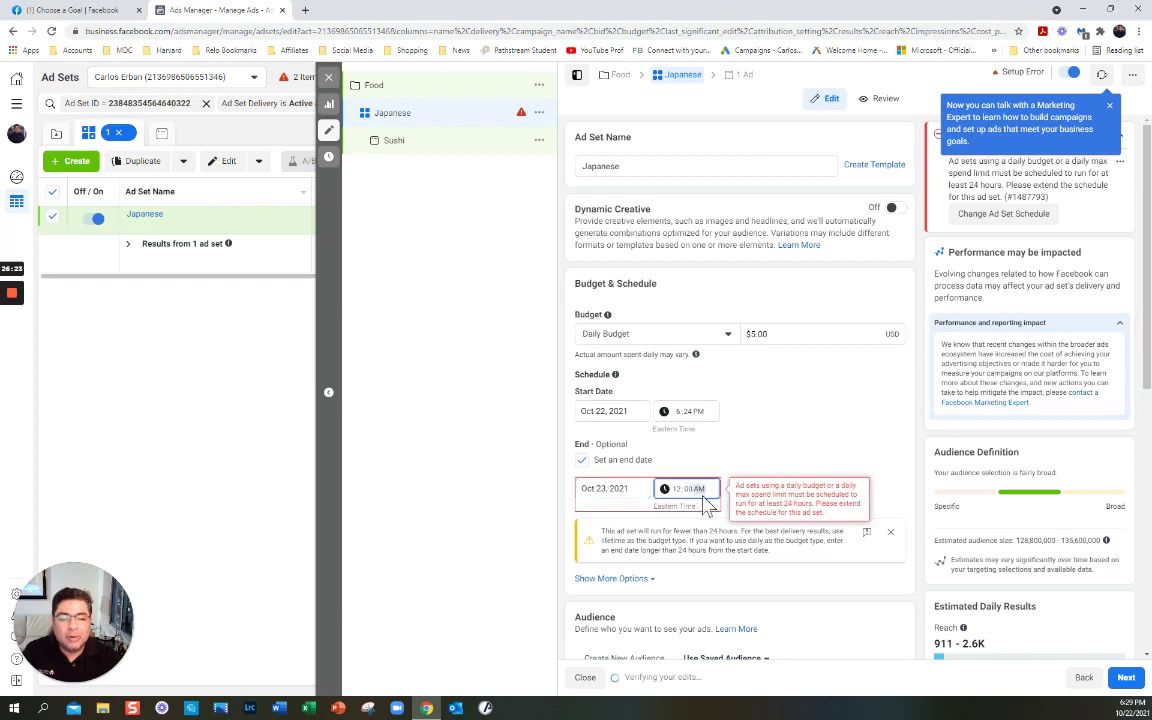
left_click(677, 491)
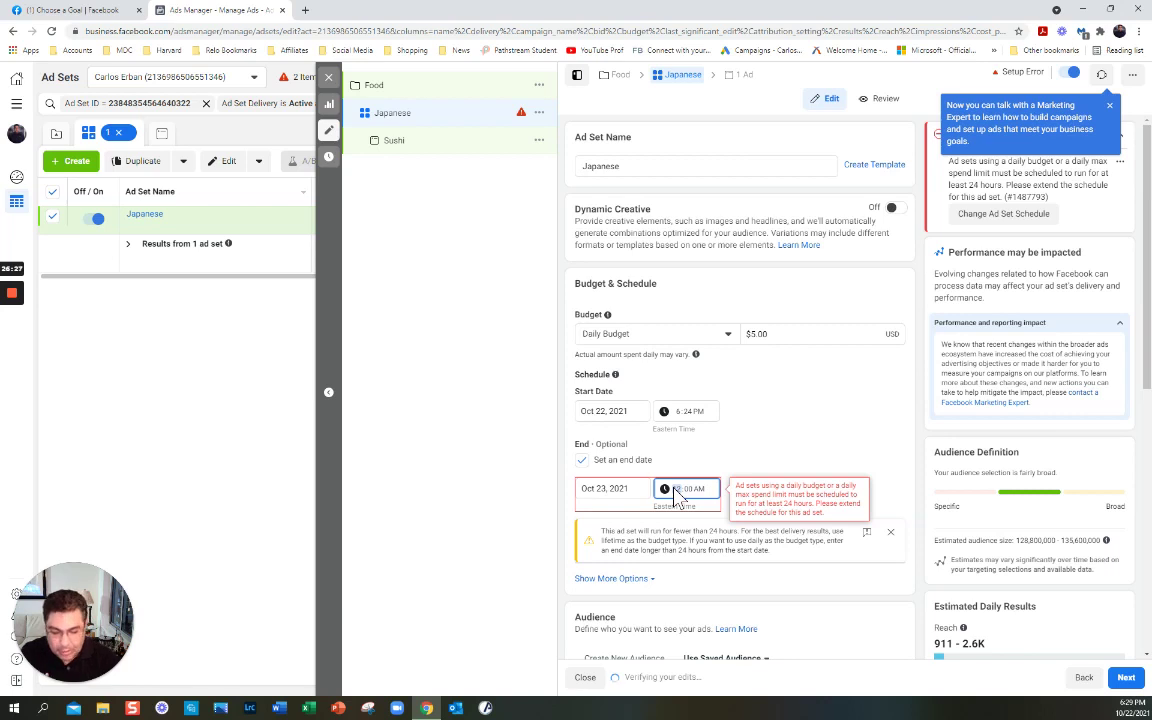
type("7")
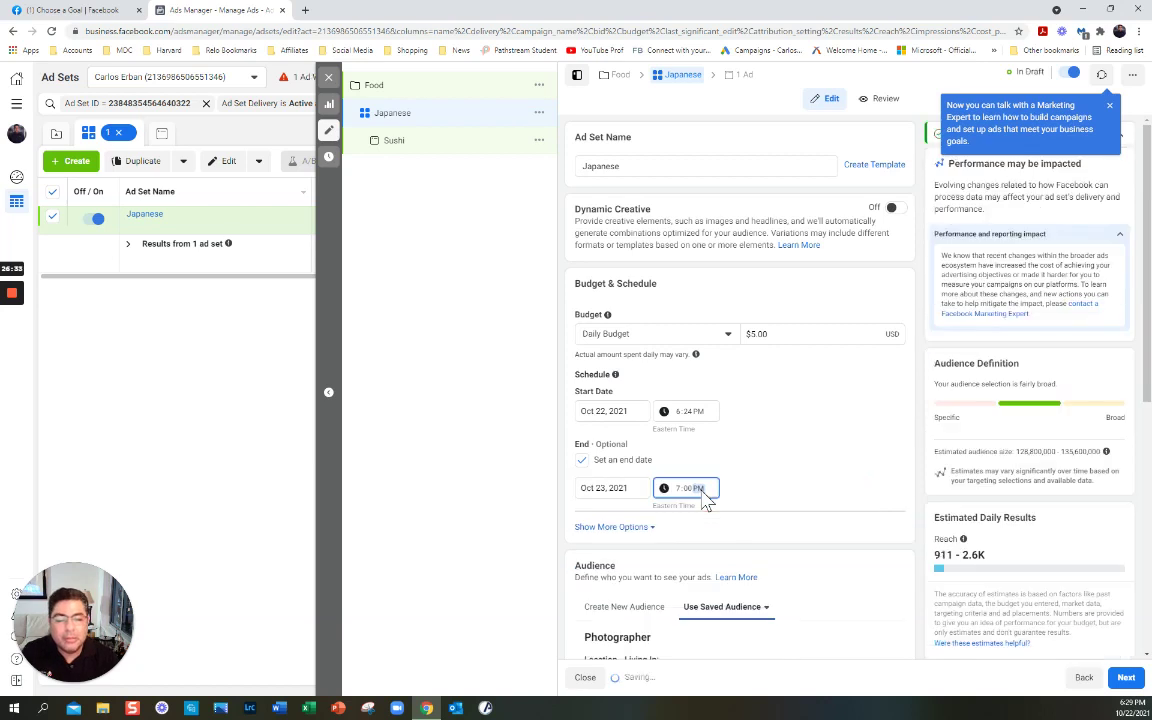
scroll(874, 622, "down", 5)
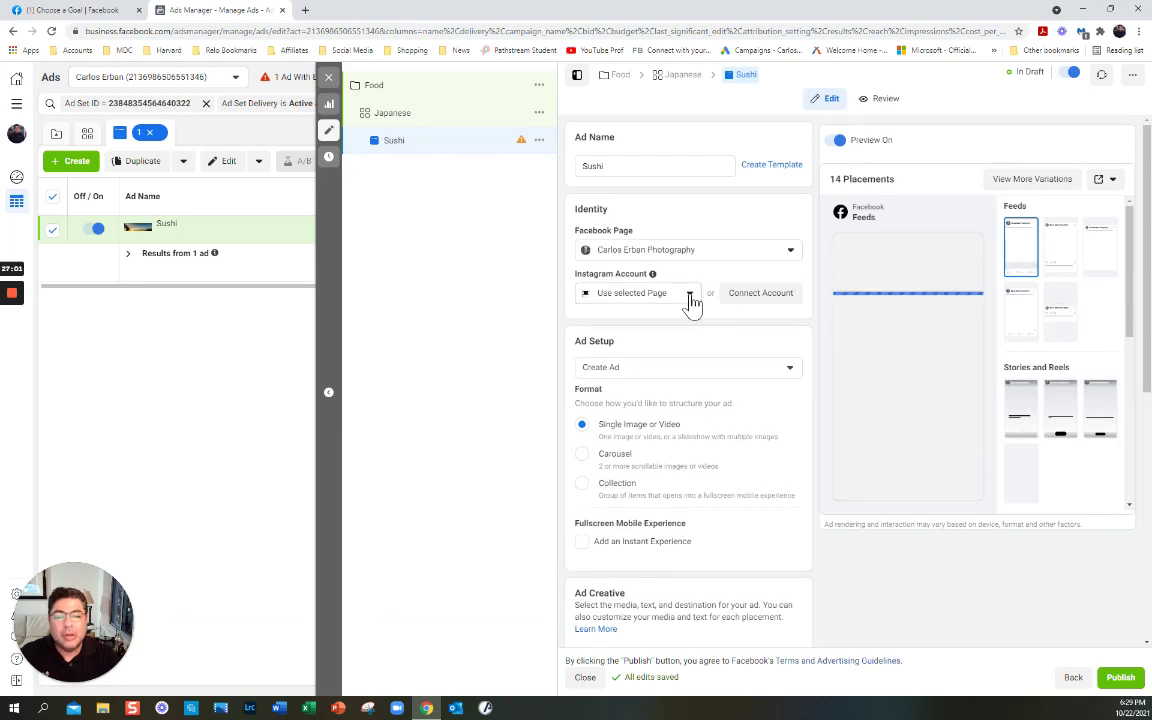
Step: Check the Sushi ad's Instagram account choices and its available ad formats
left_click(690, 296)
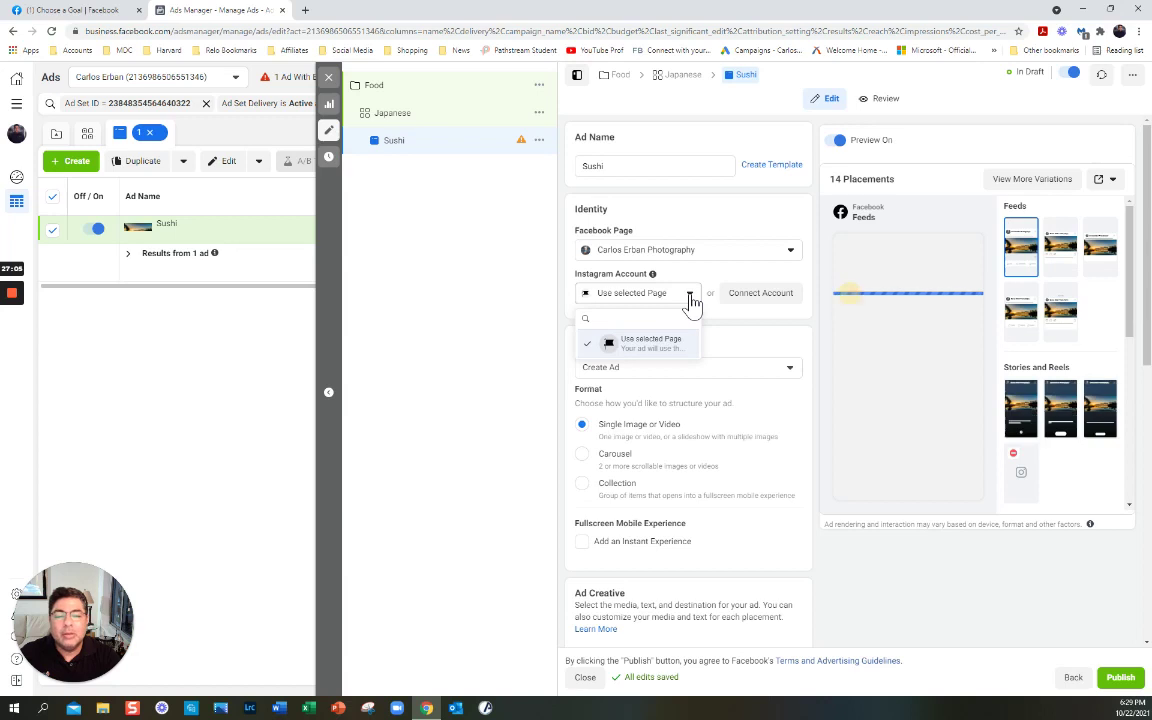
left_click(690, 295)
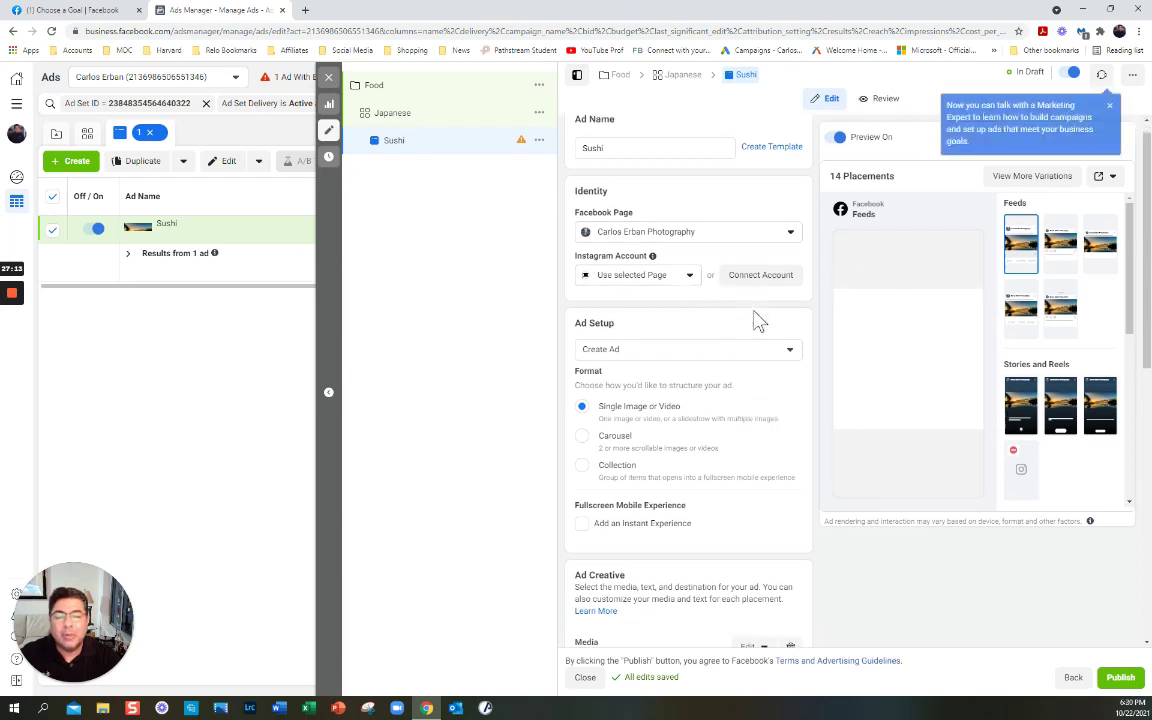
scroll(690, 300, "down", 1)
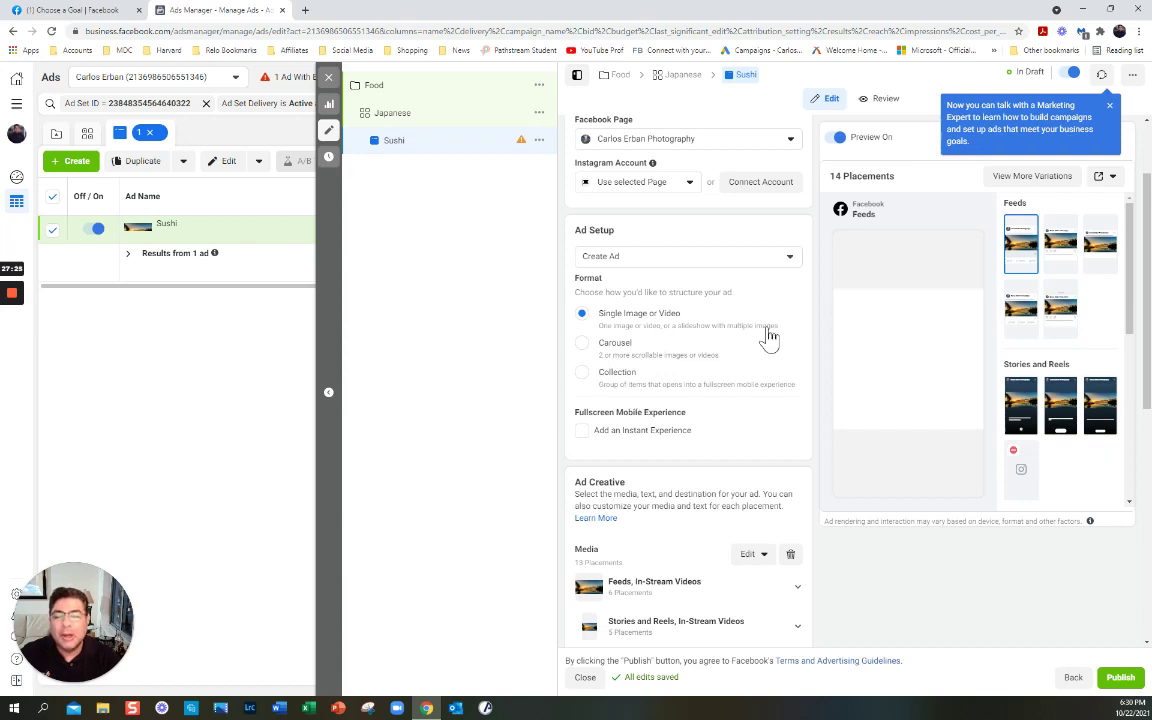
mouse_move(856, 343)
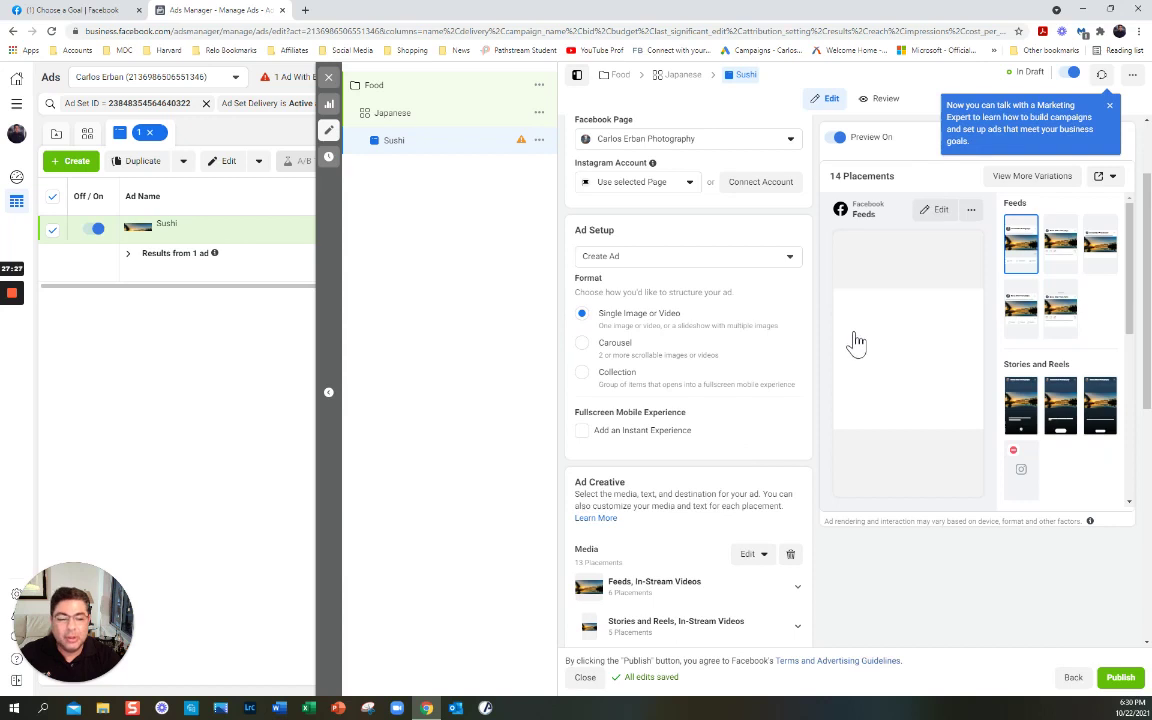
Step: Replace the Sushi ad's media with the sushi photo from the account images and continue to cropping
scroll(856, 343, "down", 6)
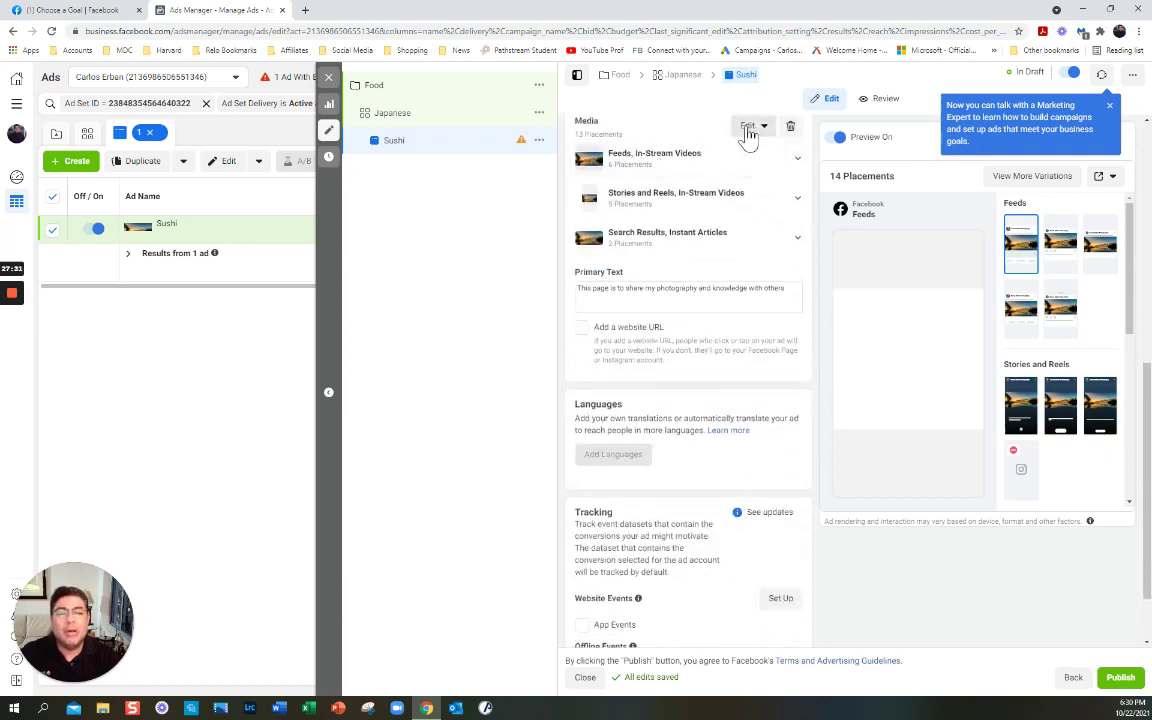
left_click(748, 131)
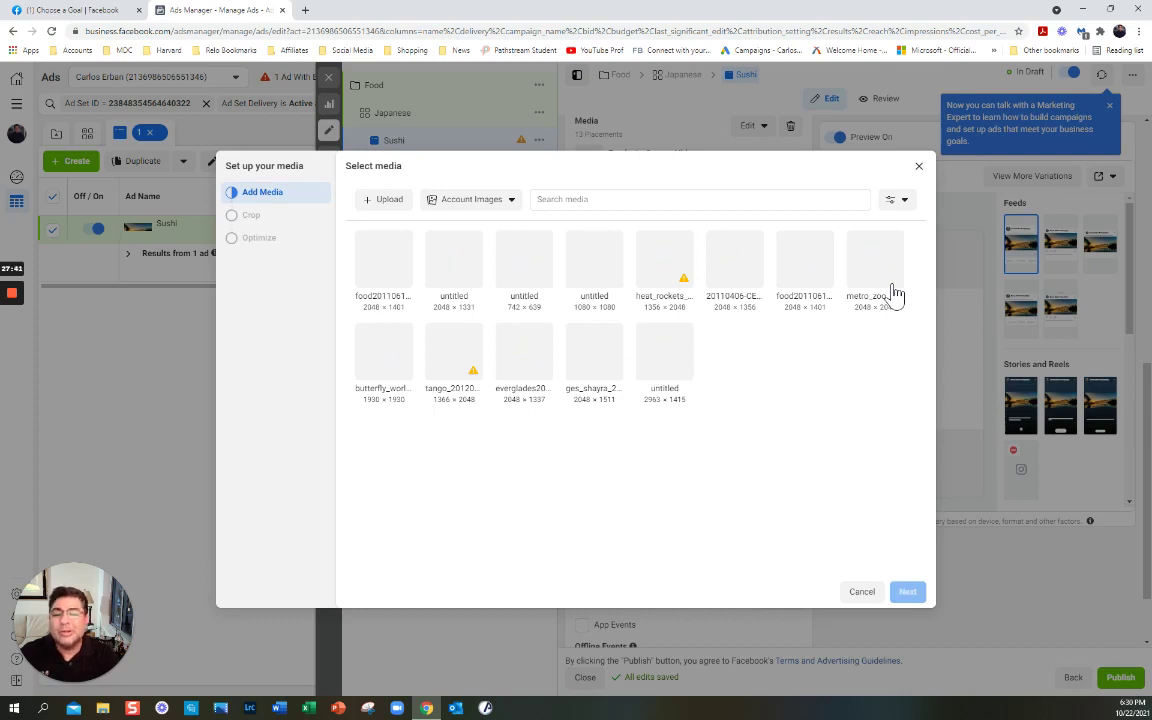
left_click(392, 270)
left_click(908, 592)
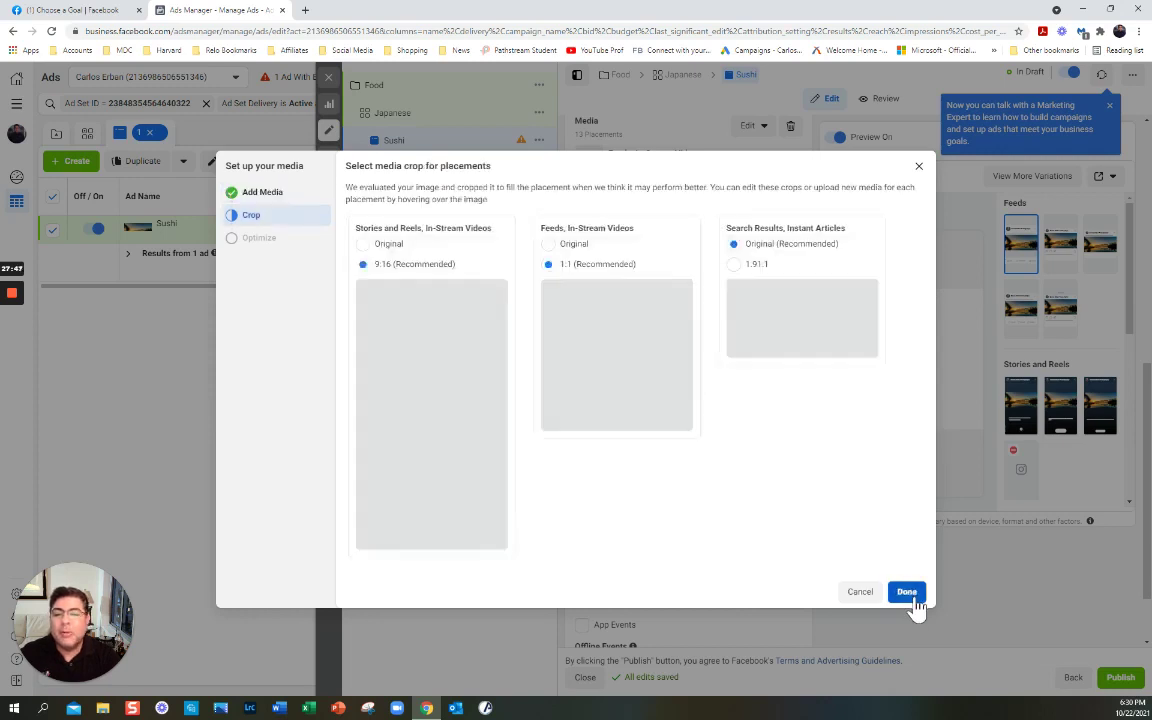
Step: Shift the 9:16 Stories and Reels crop toward the left end of the sushi photo, apply it and finish the media setup
mouse_move(375, 300)
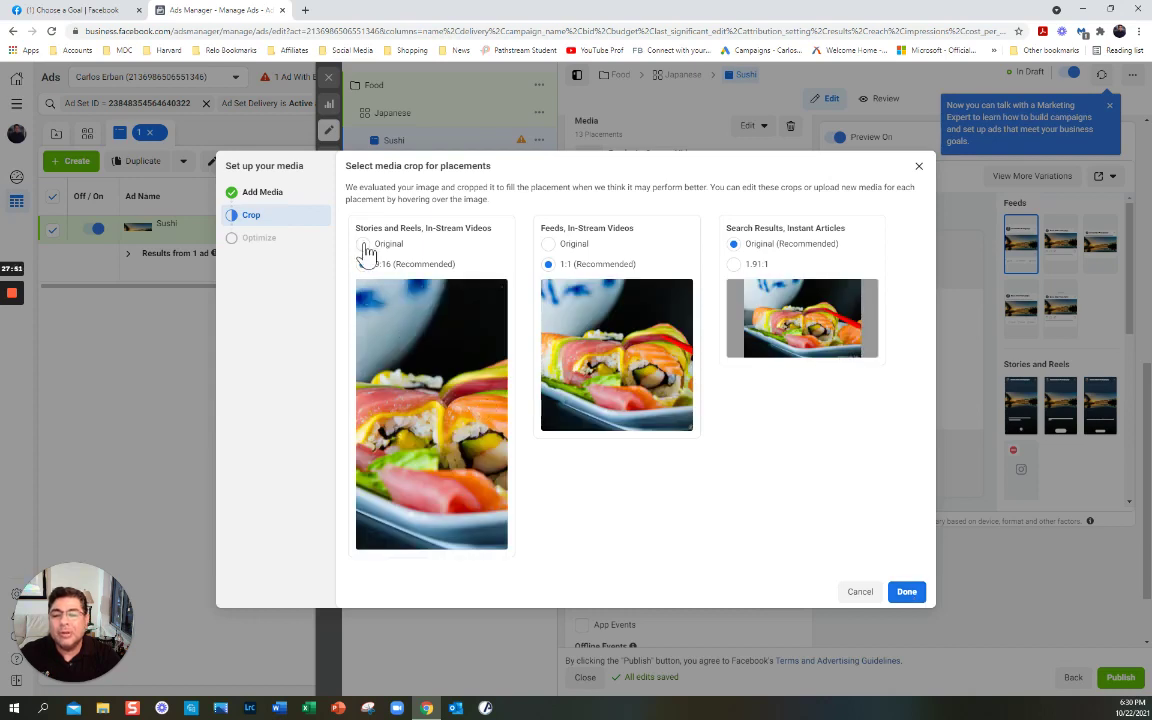
mouse_move(441, 385)
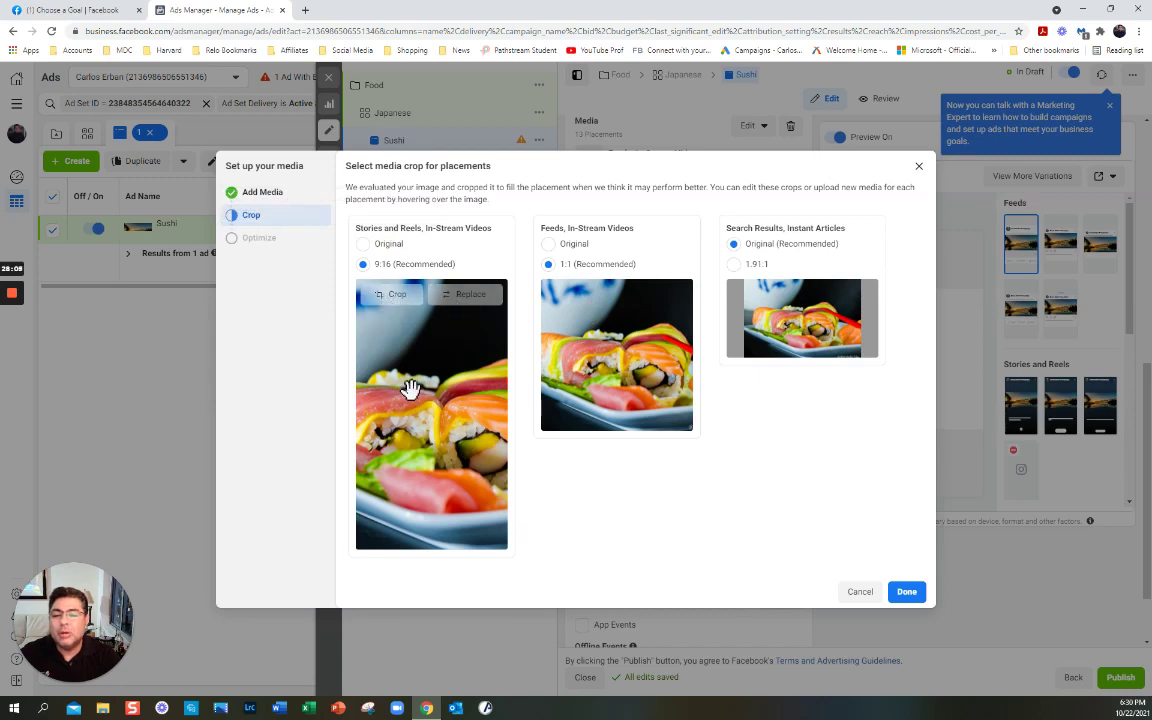
left_click(391, 295)
left_click(640, 455)
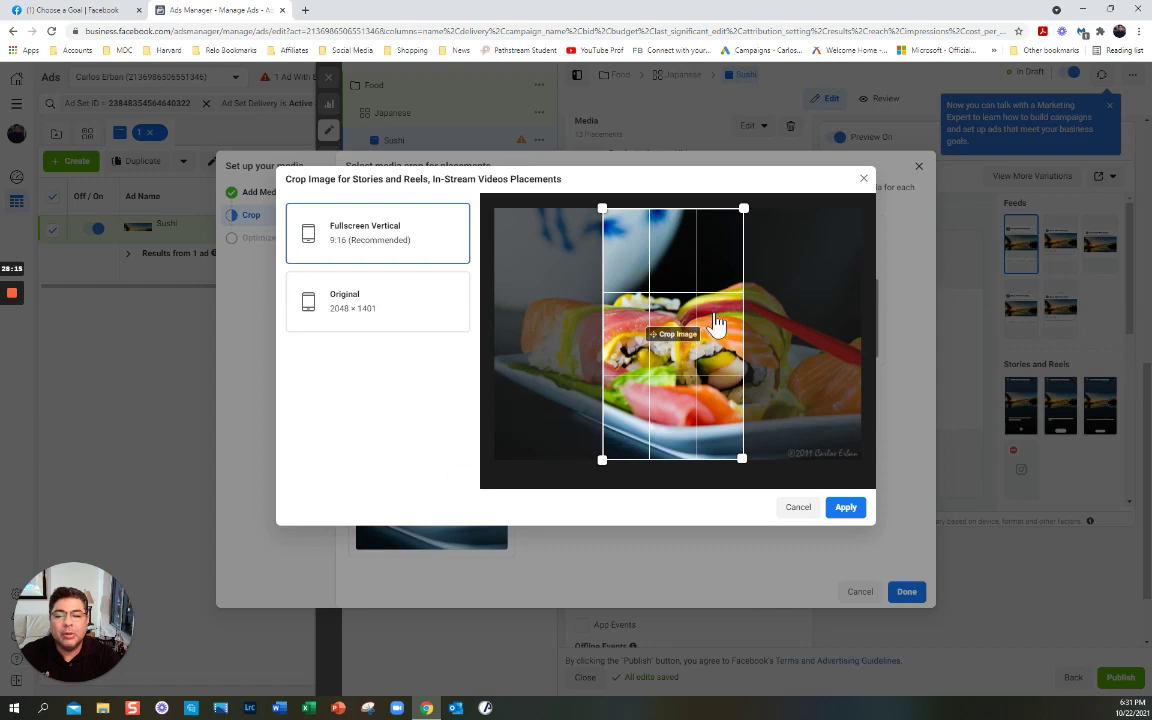
left_click_drag(728, 333, 628, 342)
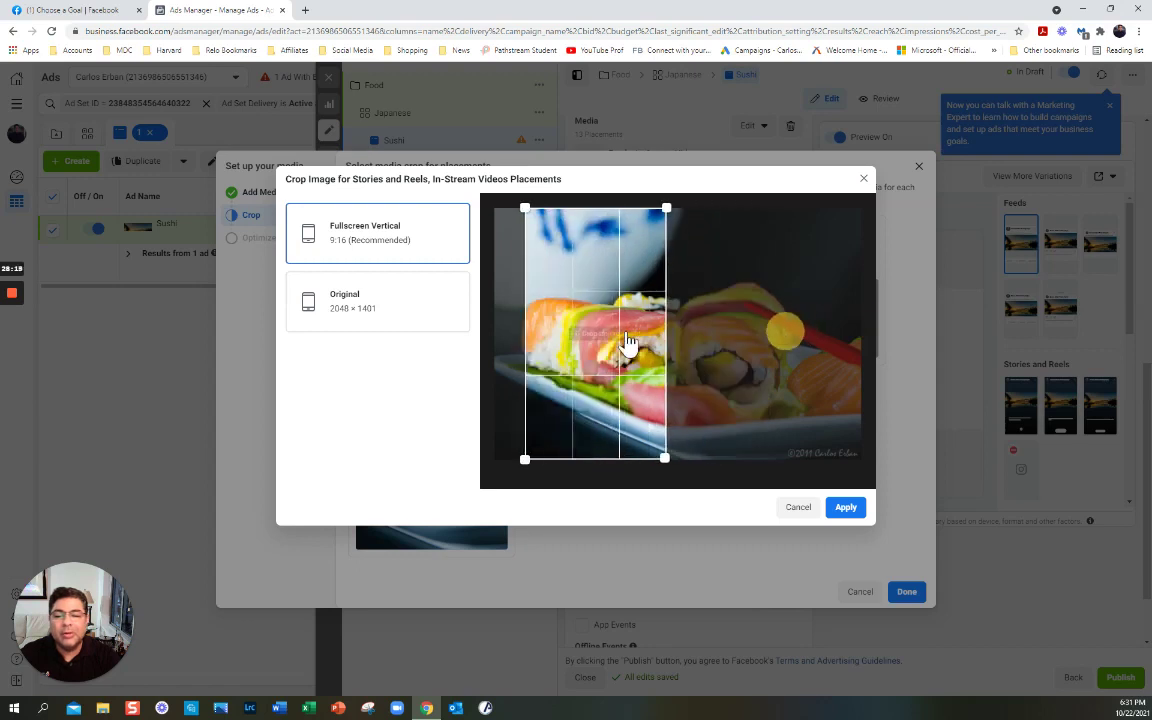
left_click(862, 507)
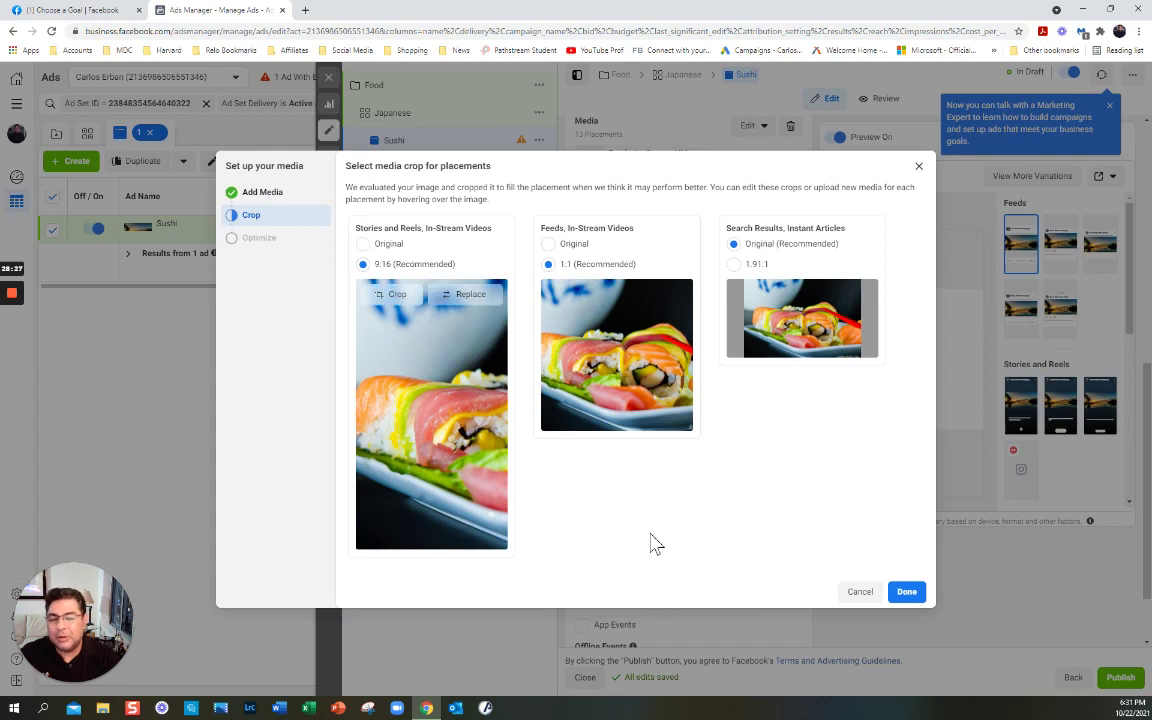
left_click(907, 593)
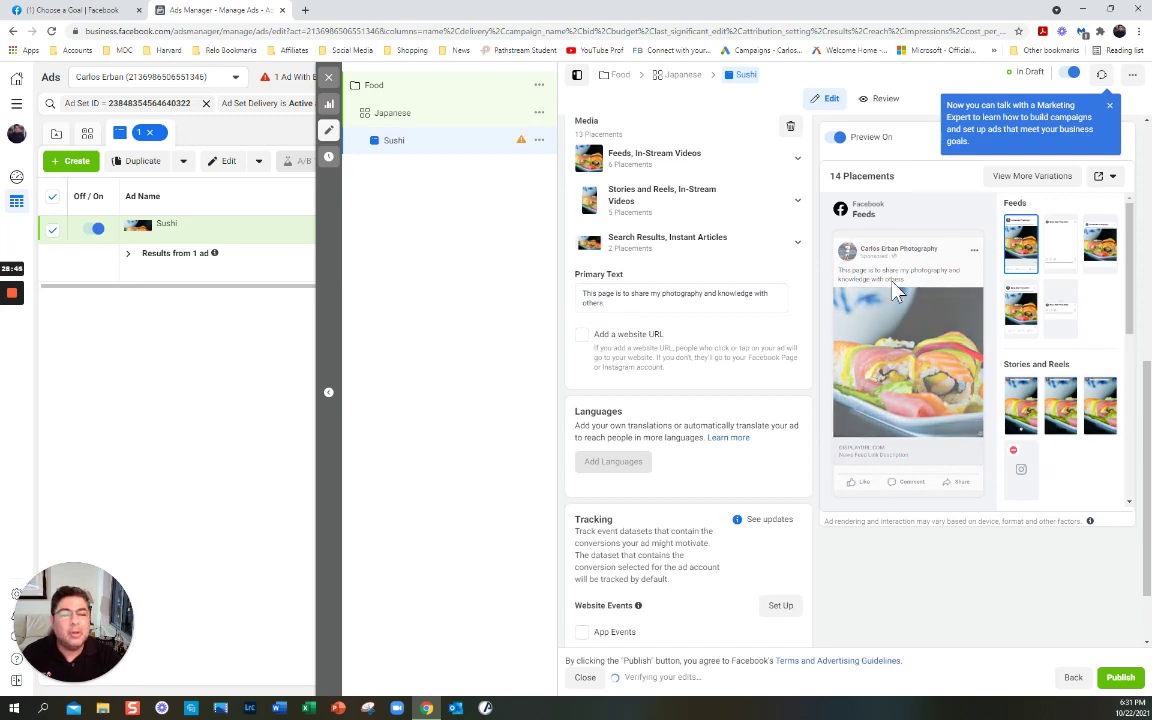
Step: Append "Follow my page" to the Sushi ad's primary text and enable adding a website URL
left_click(609, 304)
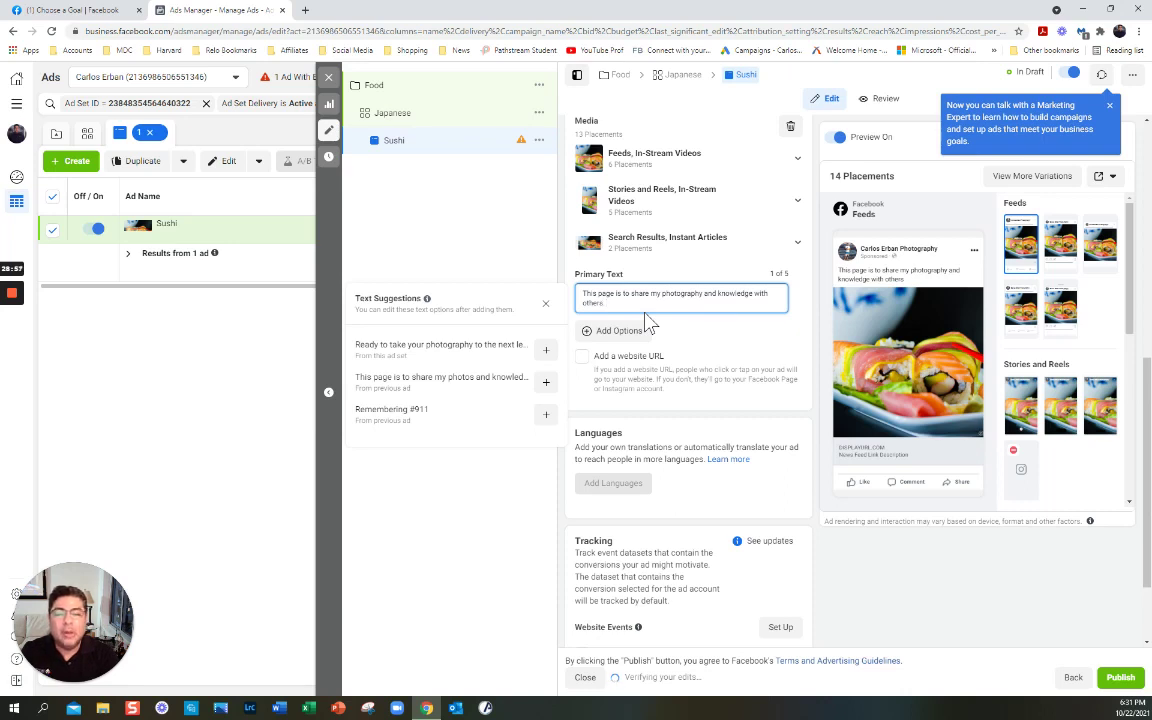
type("Follow my")
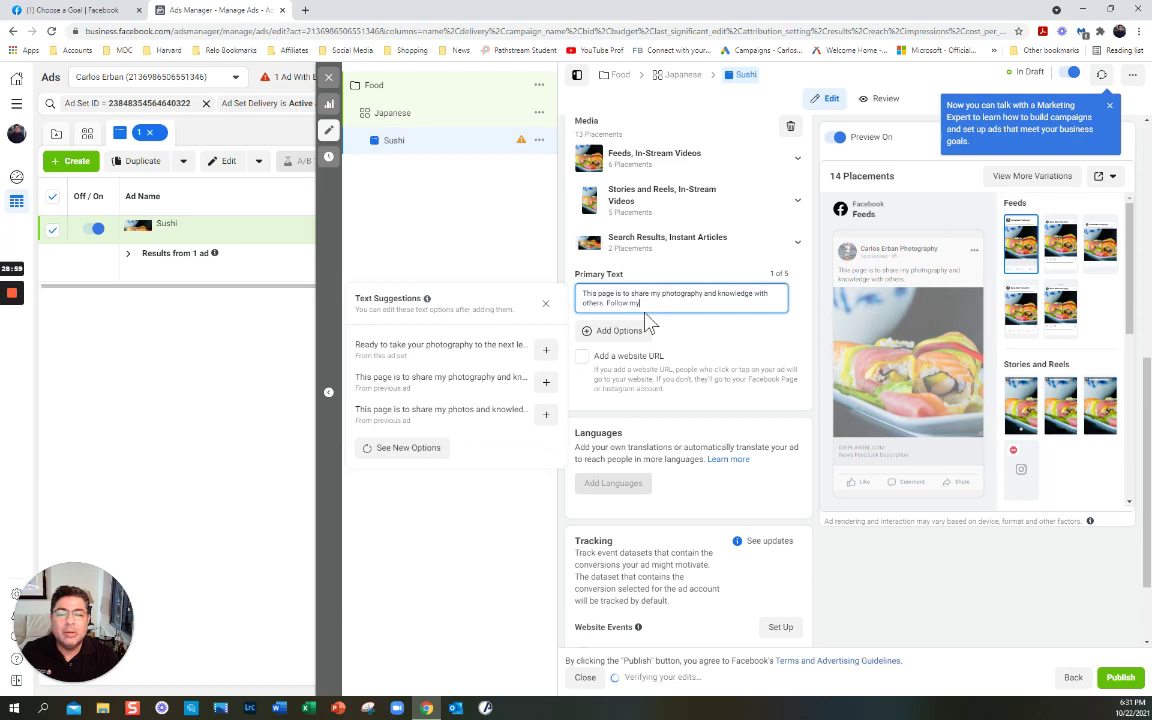
type(" page")
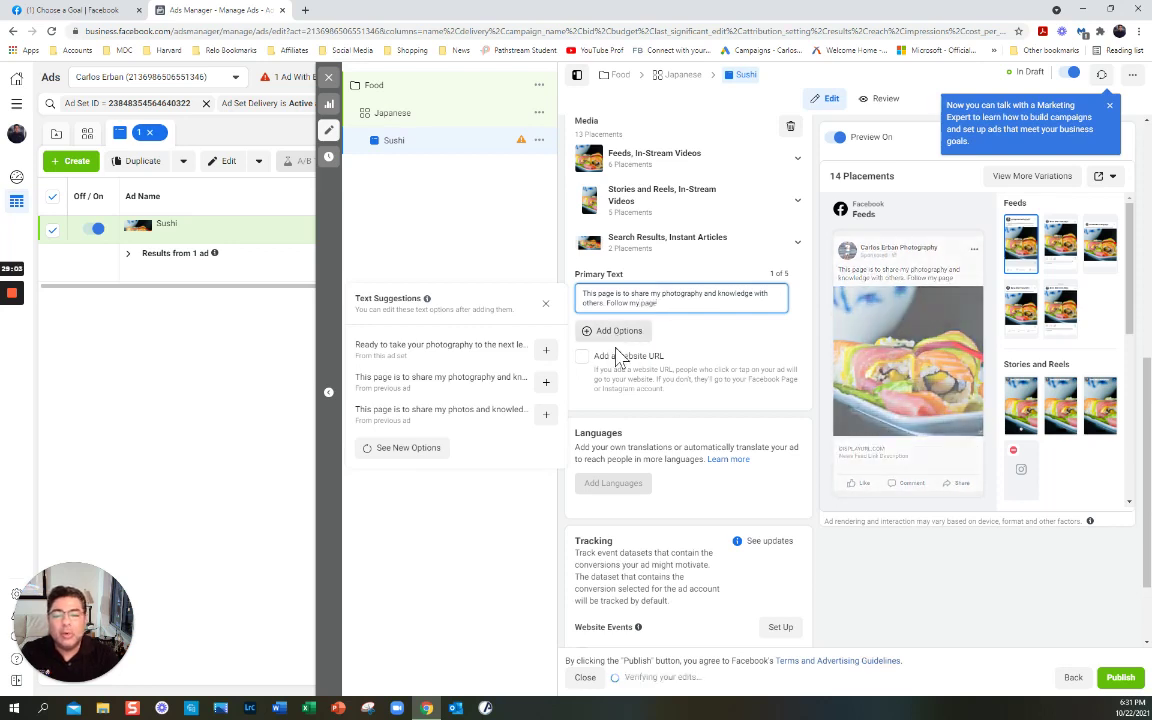
left_click(582, 362)
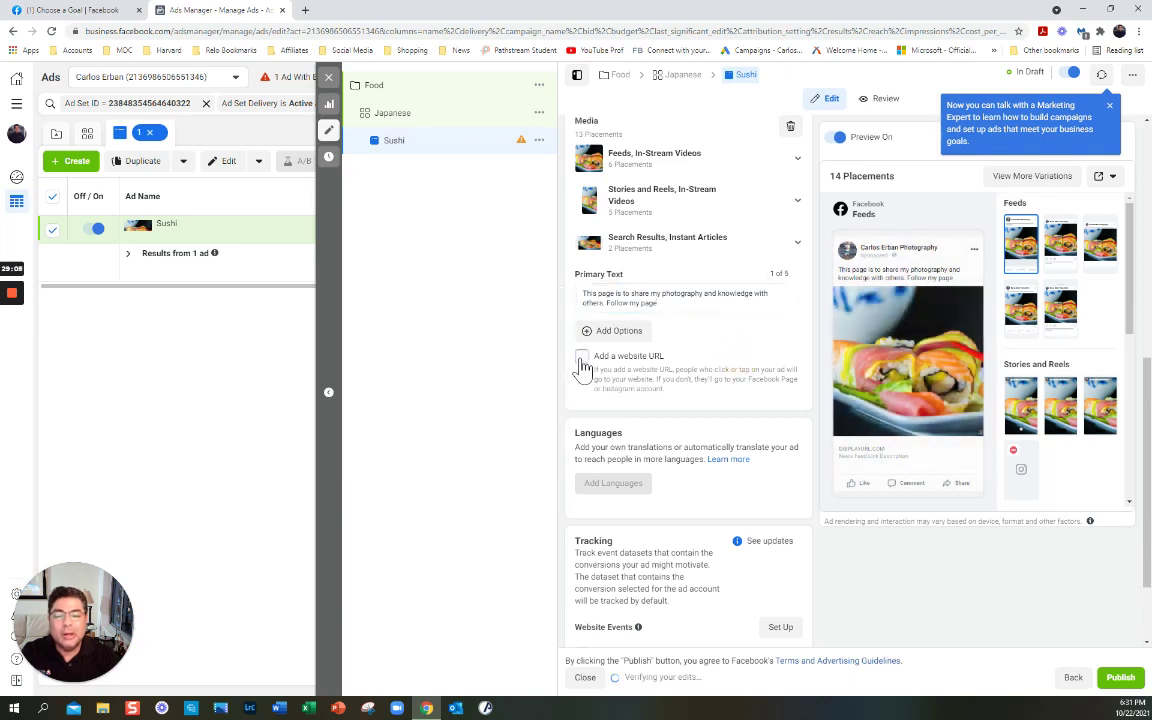
left_click(582, 366)
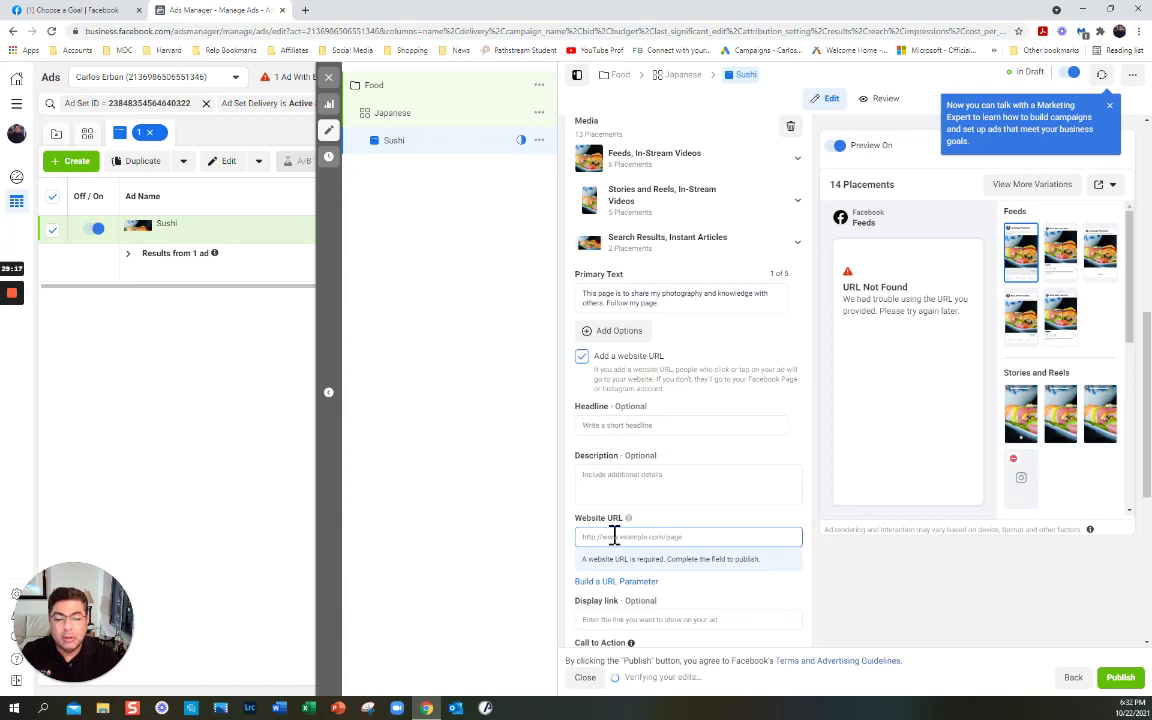
Step: Open YouTube in a new browser tab and go to the signed-in account's own channel page
left_click(305, 10)
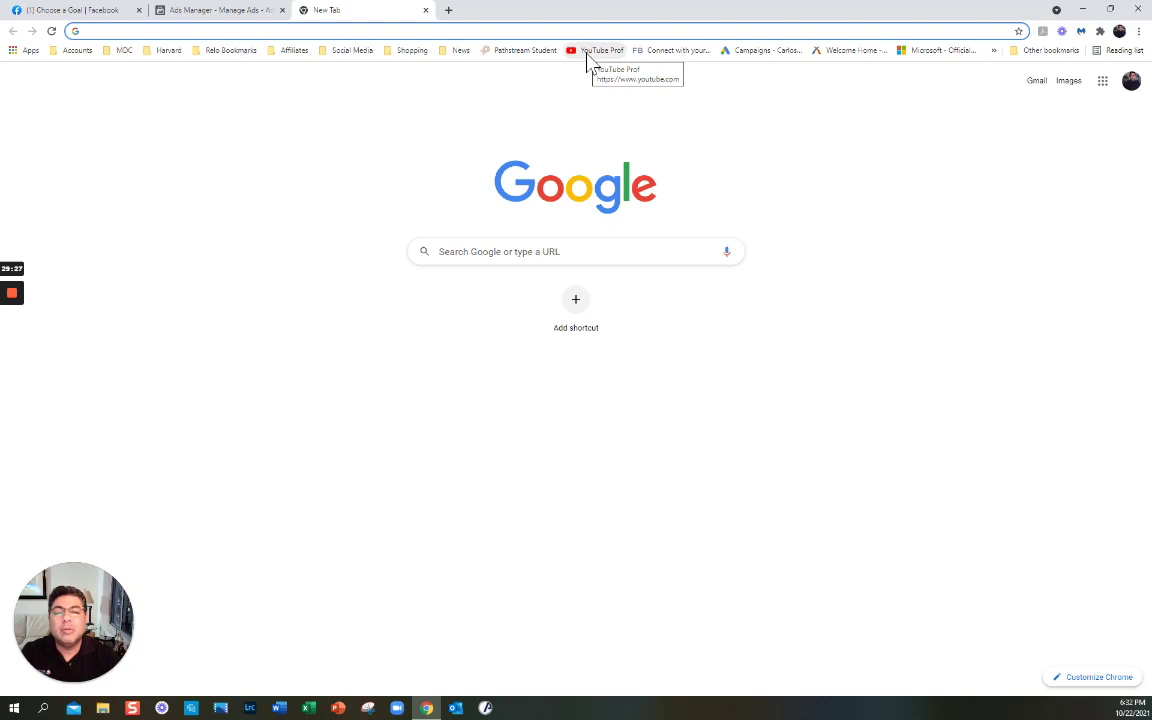
left_click(587, 56)
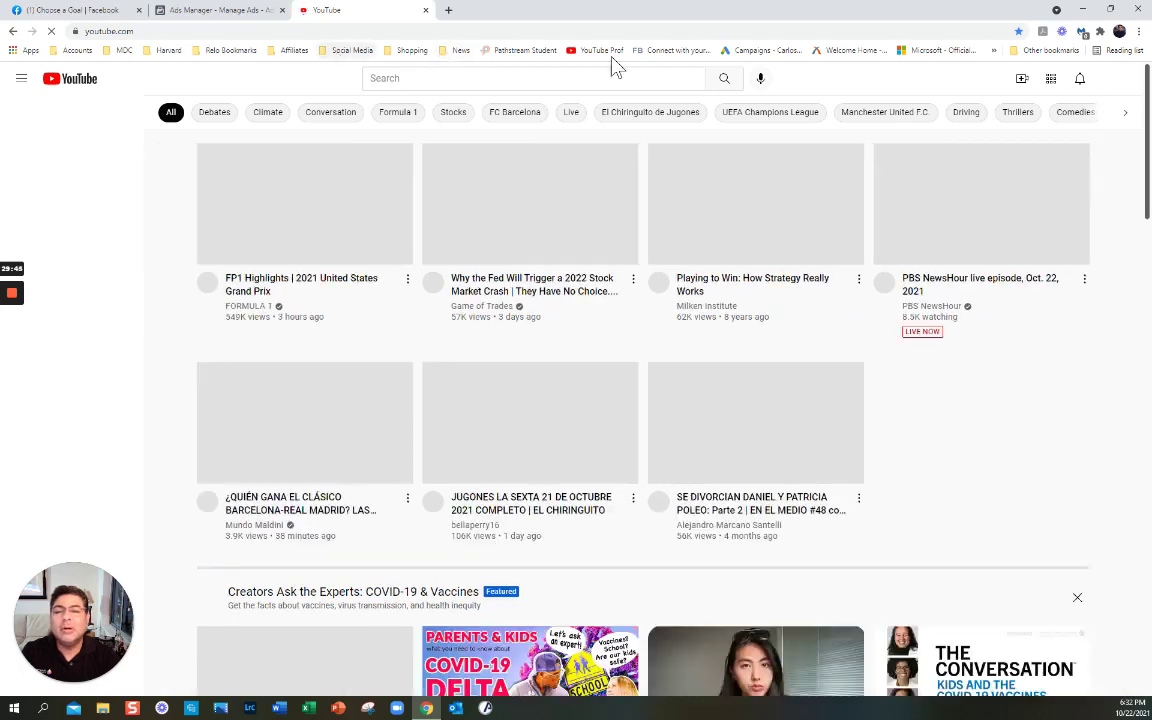
left_click(350, 51)
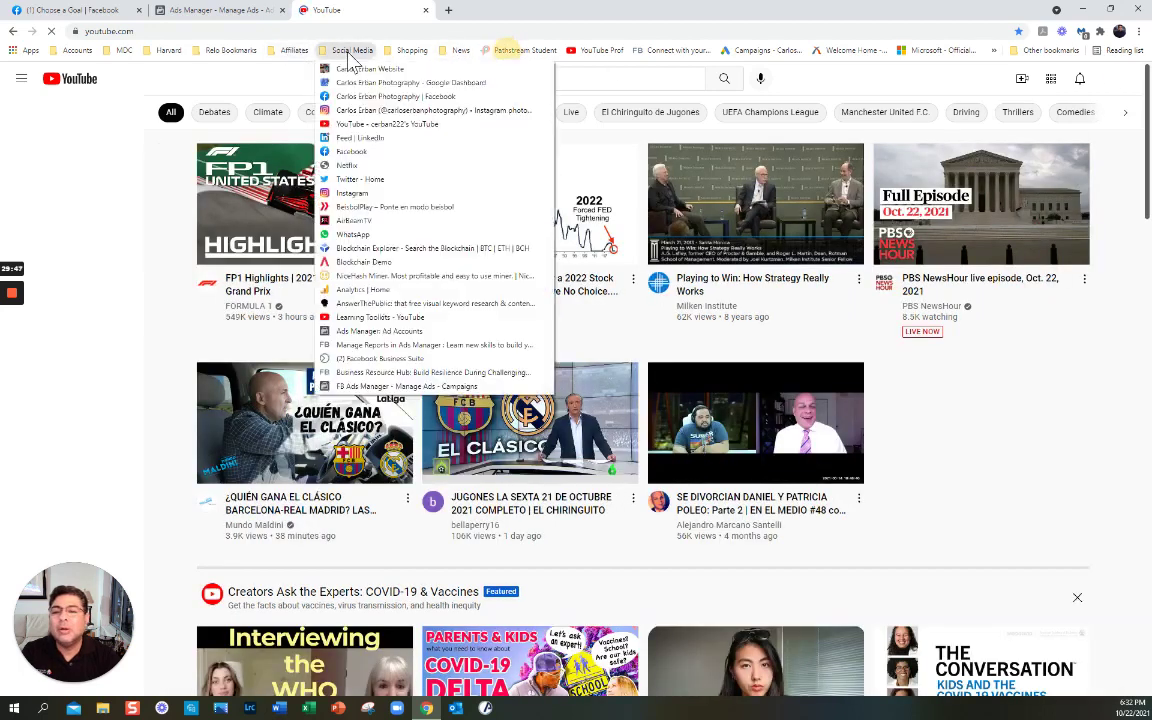
left_click(366, 124)
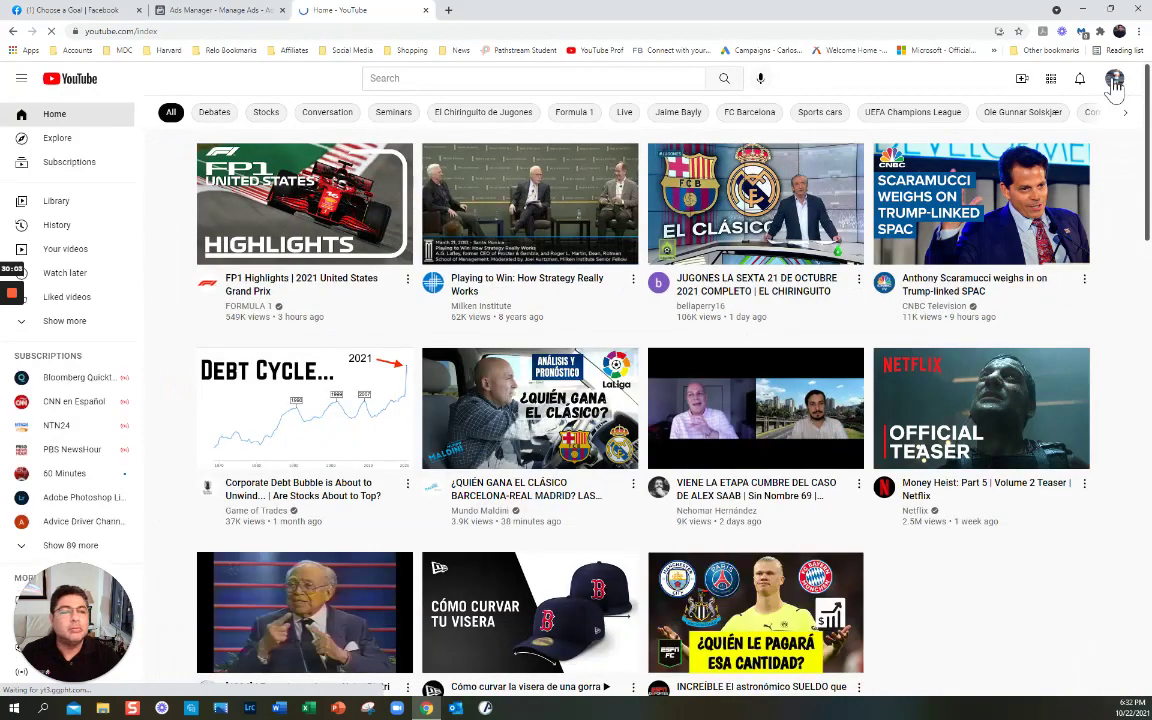
left_click(1114, 80)
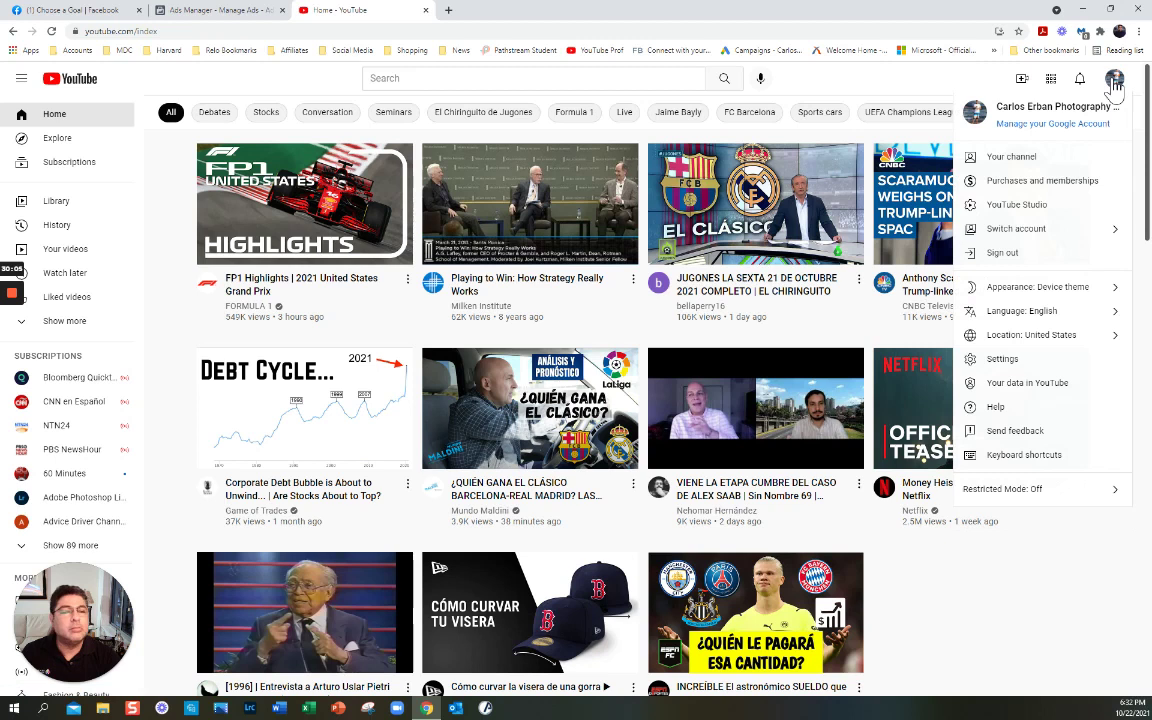
left_click(996, 160)
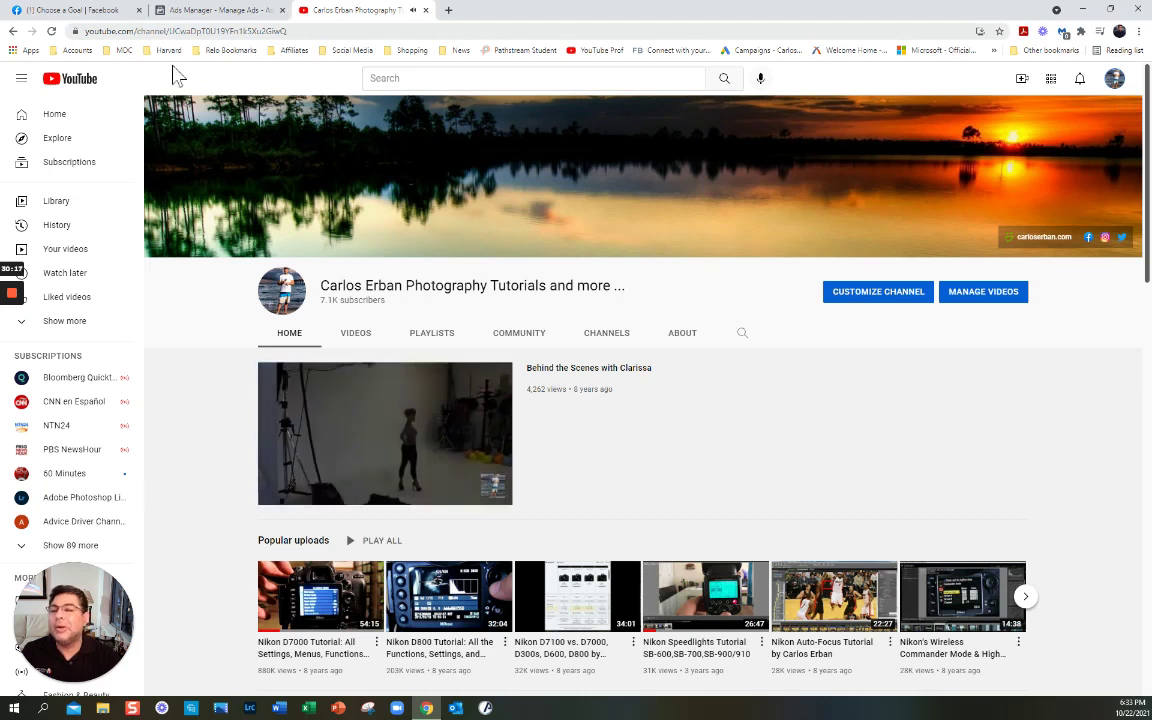
left_click(352, 50)
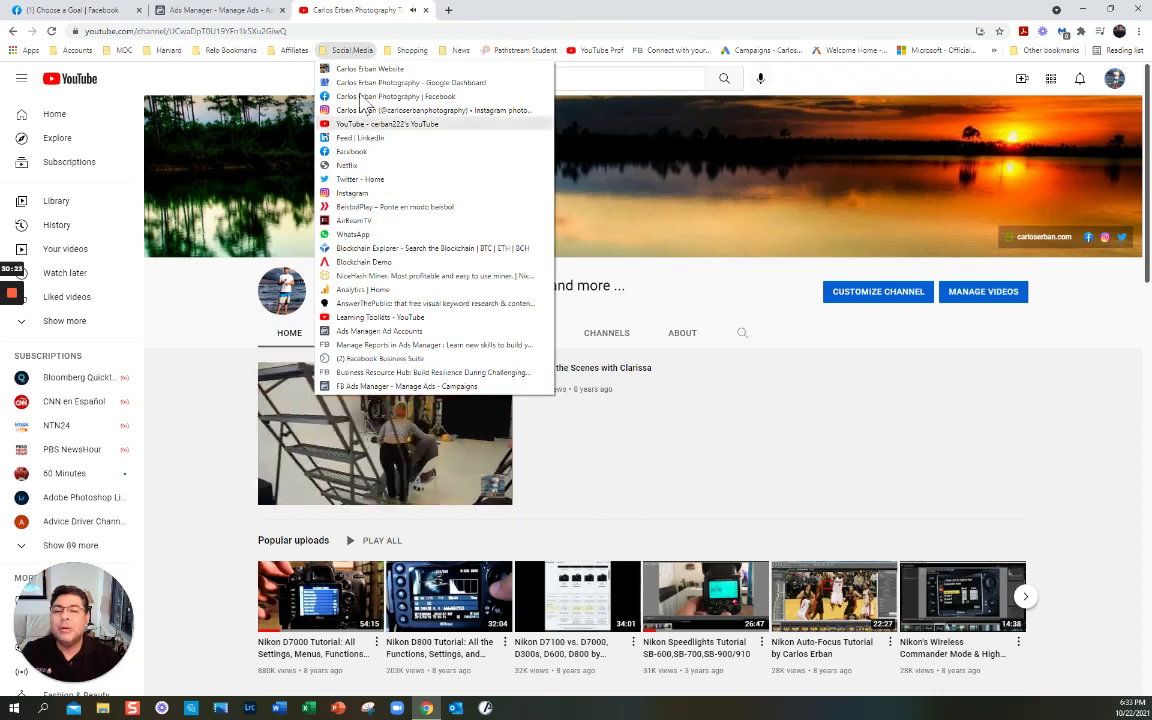
left_click(506, 16)
left_click(295, 32)
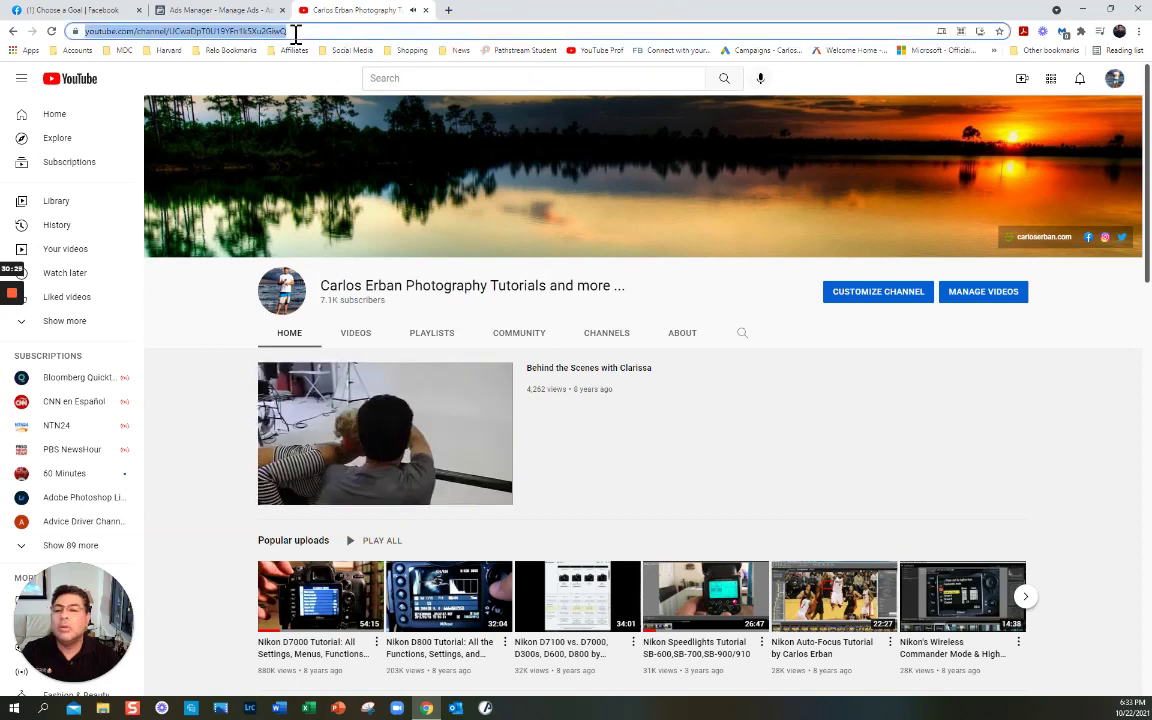
left_click(55, 117)
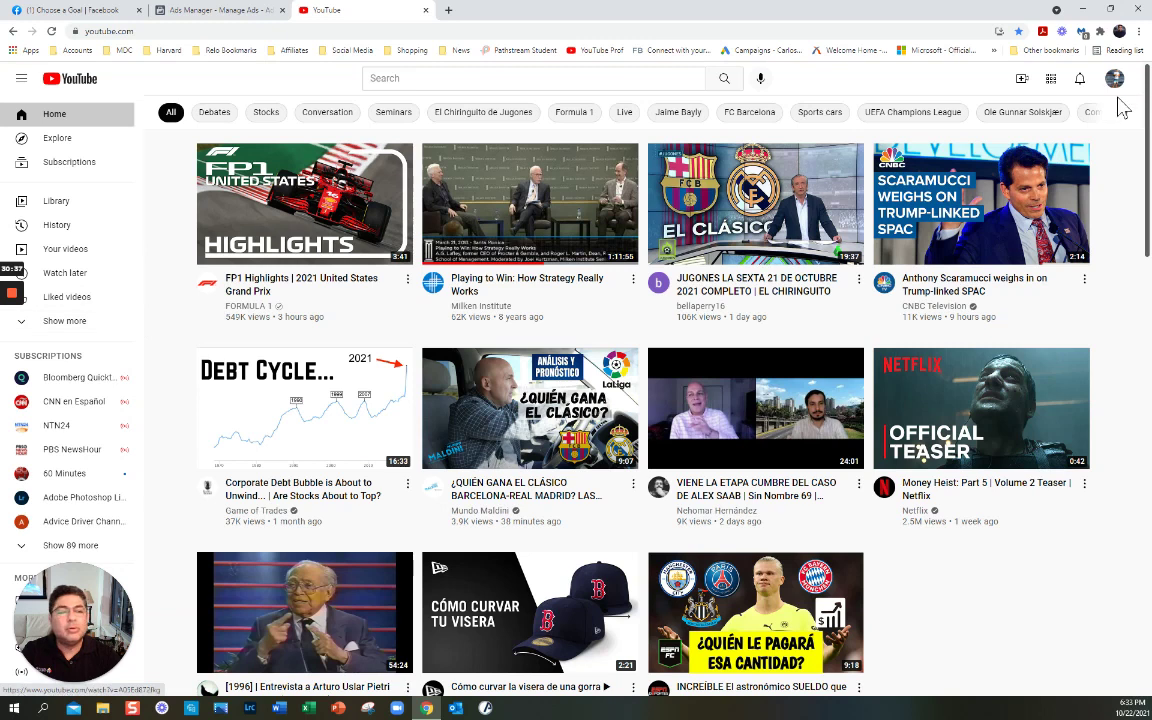
left_click(1115, 80)
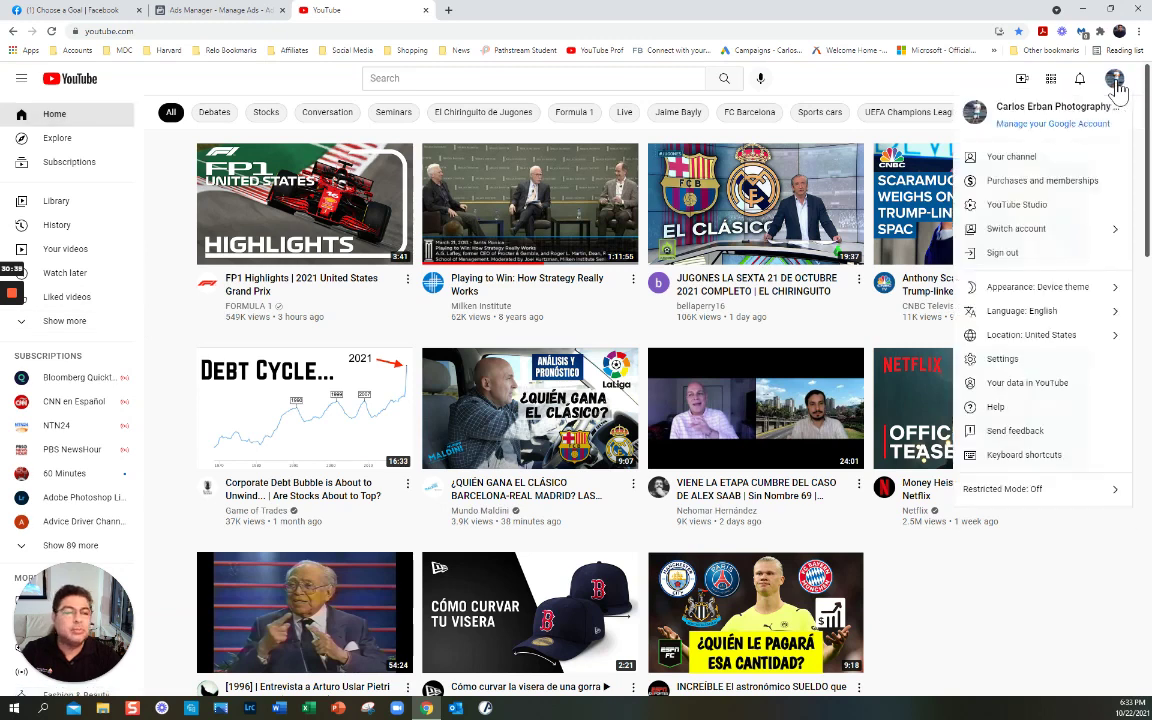
left_click(1005, 158)
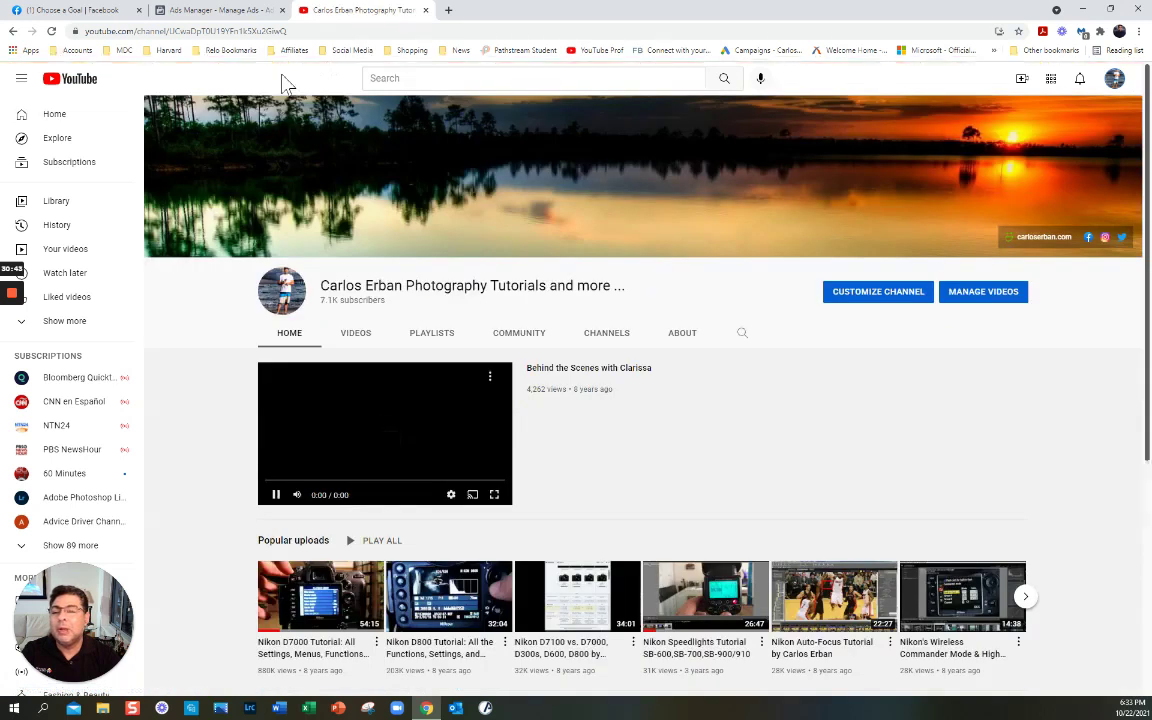
Step: Replace the channel ID part of the YouTube address with the channel's username and load that page
left_click(249, 31)
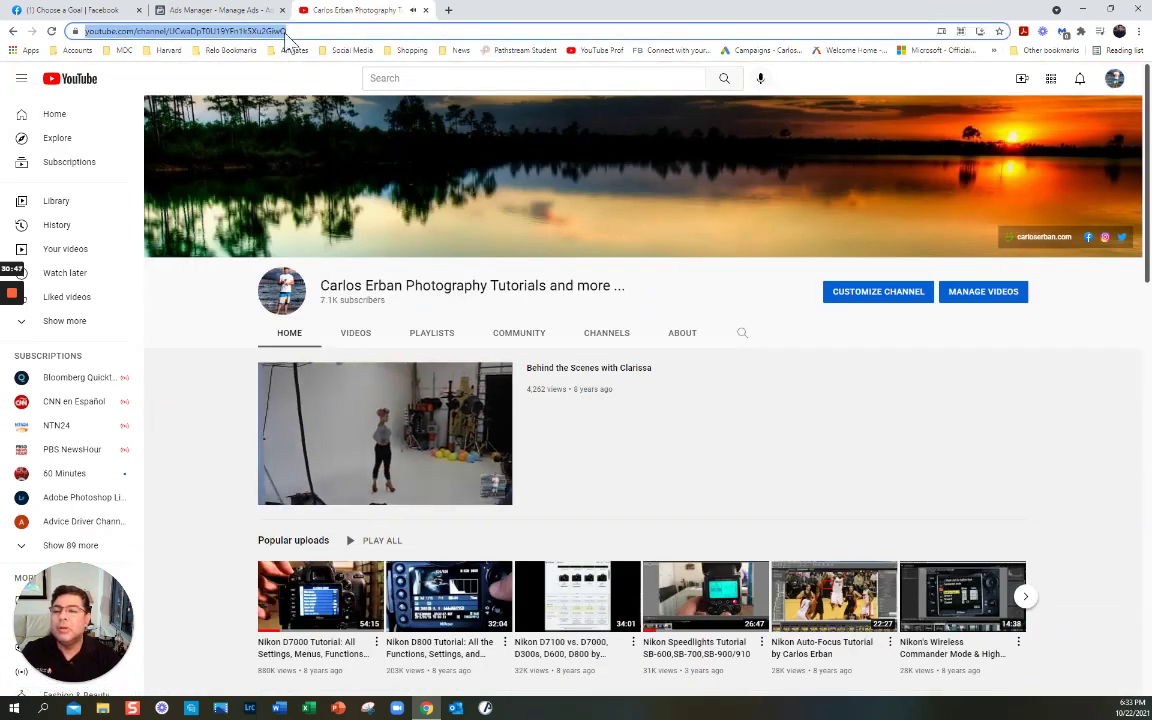
left_click(289, 31)
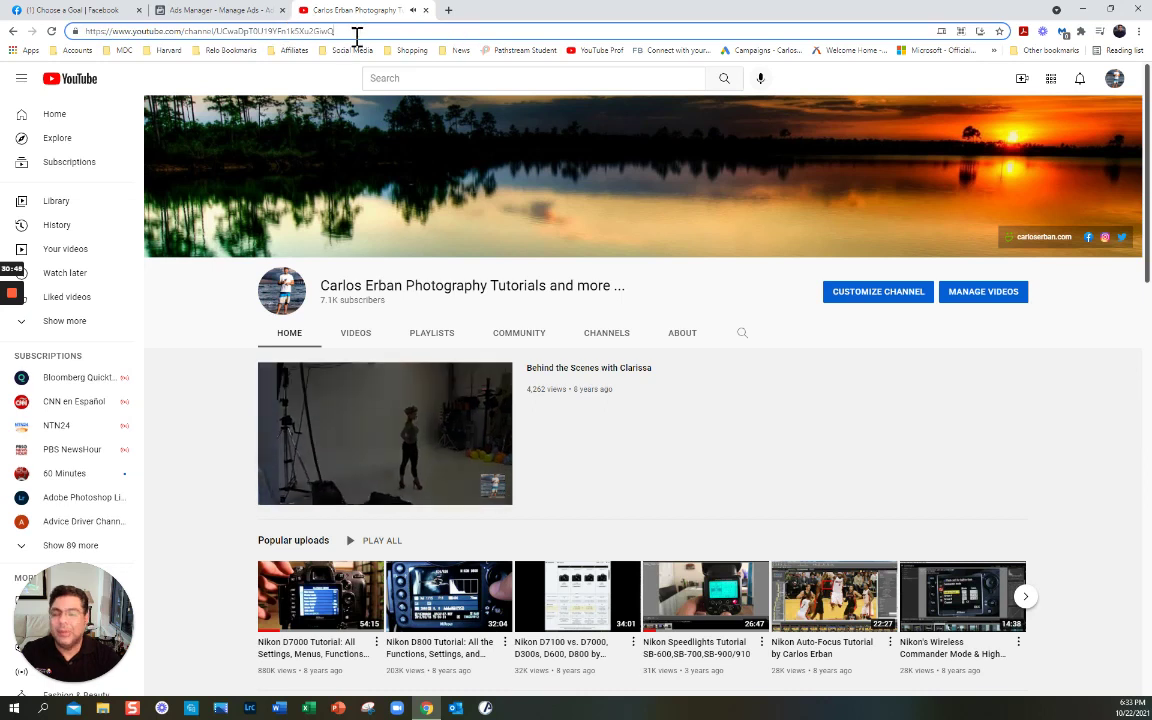
key("BackSpace")
key("BackSpace")
key("BackSpace")
key("BackSpace")
key("BackSpace")
key("BackSpace")
key("BackSpace")
key("BackSpace")
key("BackSpace")
key("BackSpace")
key("BackSpace")
key("BackSpace")
key("BackSpace")
key("BackSpace")
key("BackSpace")
key("BackSpace")
key("BackSpace")
key("BackSpace")
key("BackSpace")
key("BackSpace")
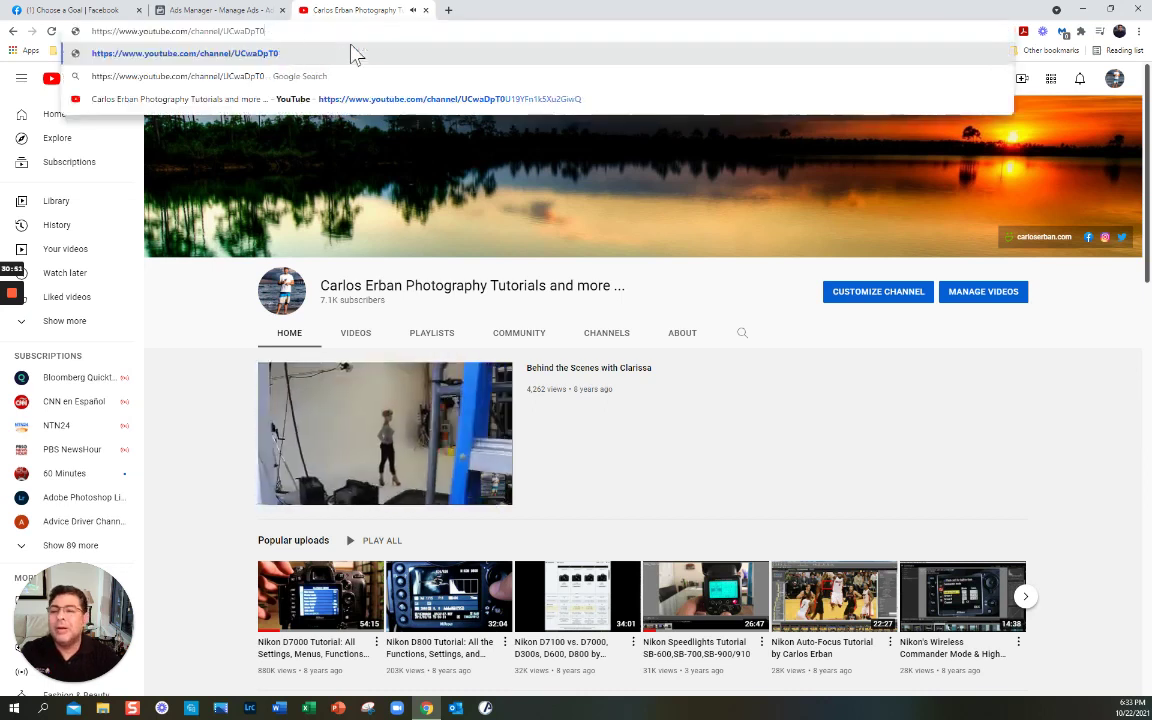
key("BackSpace")
key("BackSpace")
key("BackSpace")
key("BackSpace")
key("BackSpace")
key("BackSpace")
key("BackSpace")
key("BackSpace")
key("BackSpace")
key("BackSpace")
key("BackSpace")
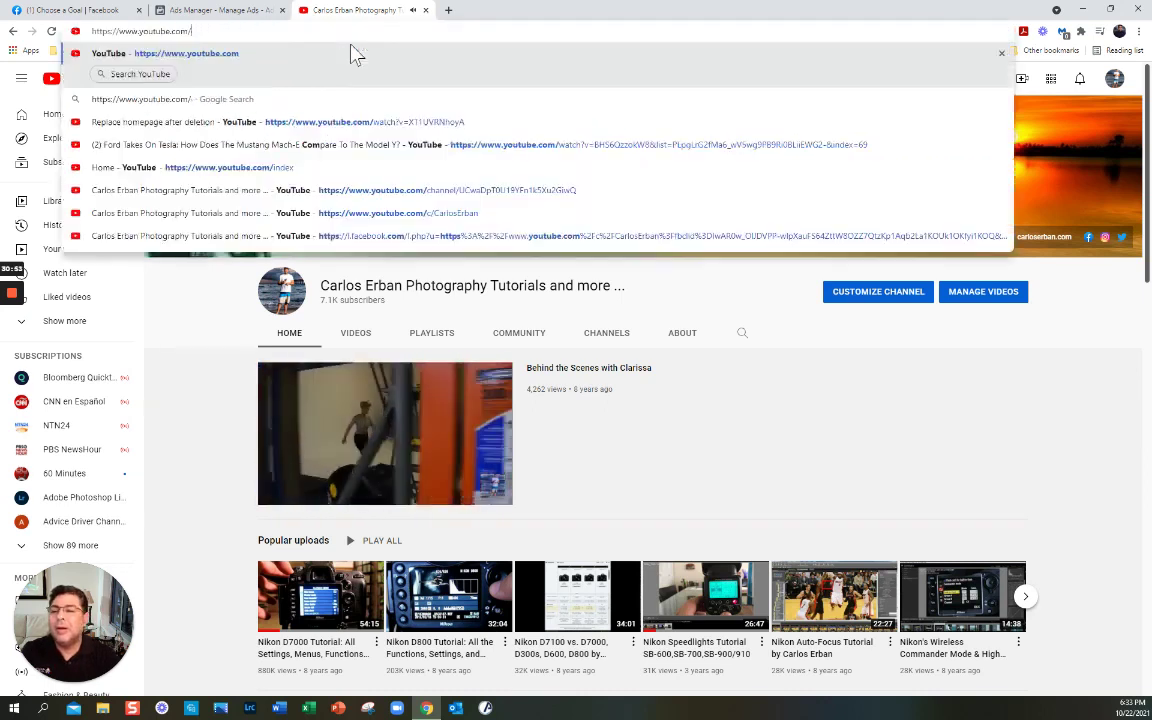
type("cerban")
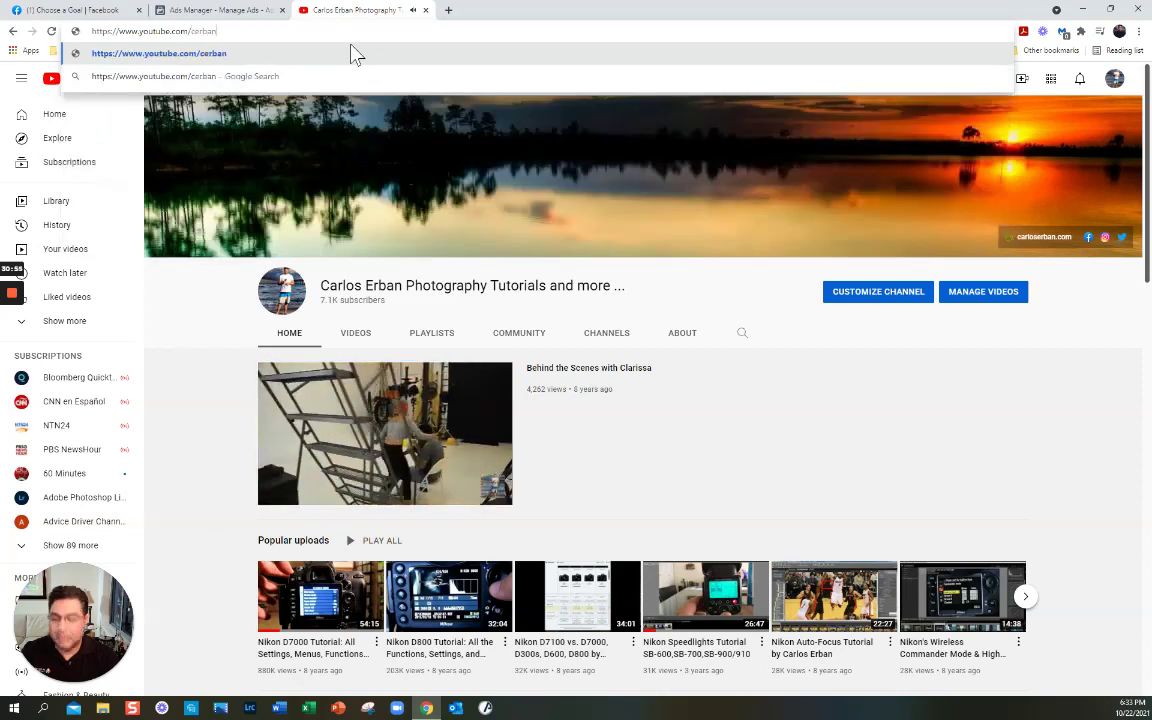
type("222")
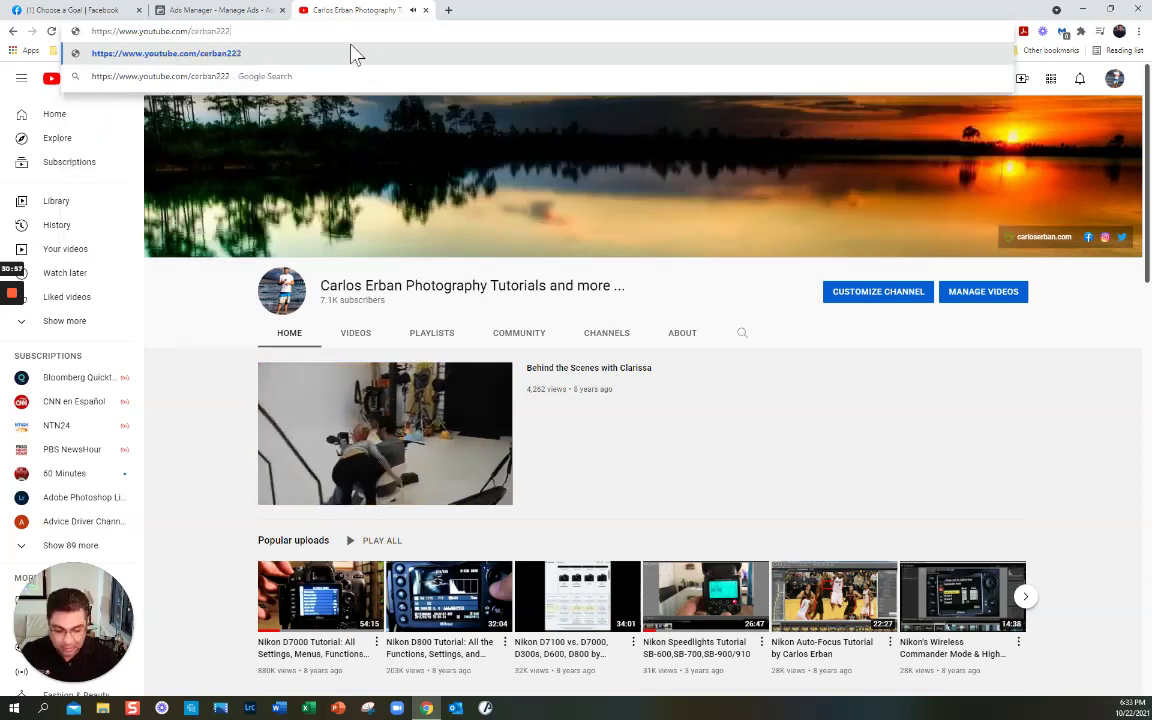
key("Return")
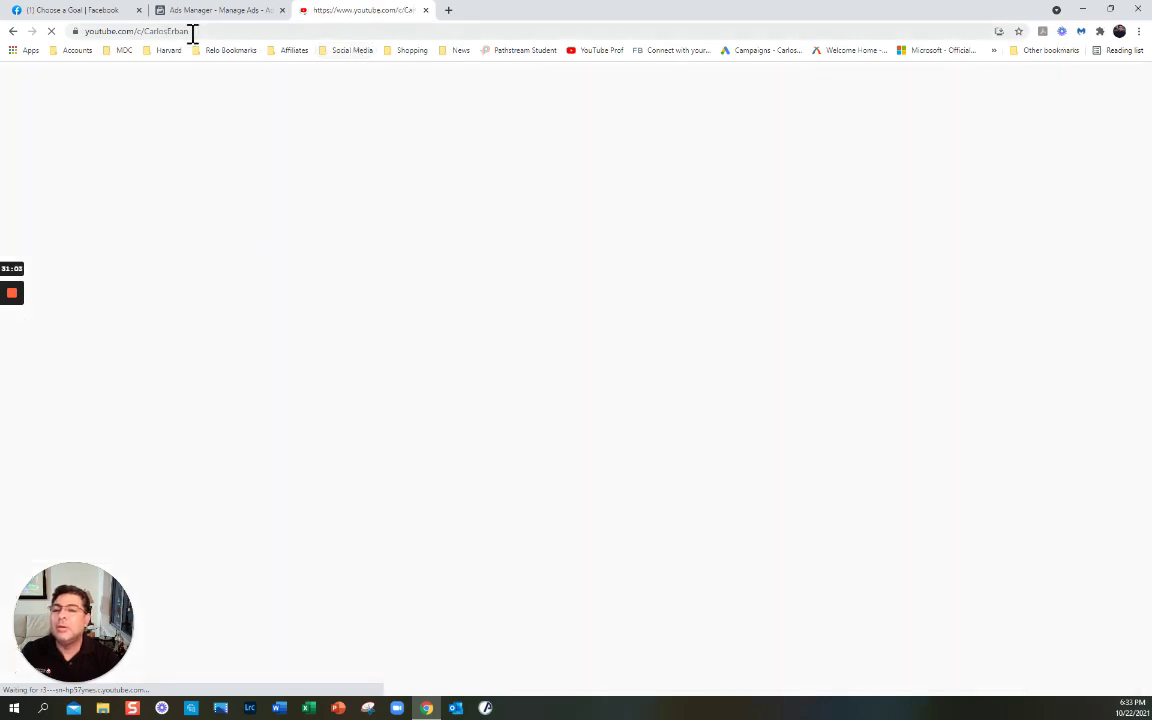
Step: Copy the YouTube channel's custom URL and enter it as the Sushi ad's website URL in Ads Manager
left_click(193, 31)
key("ctrl+c")
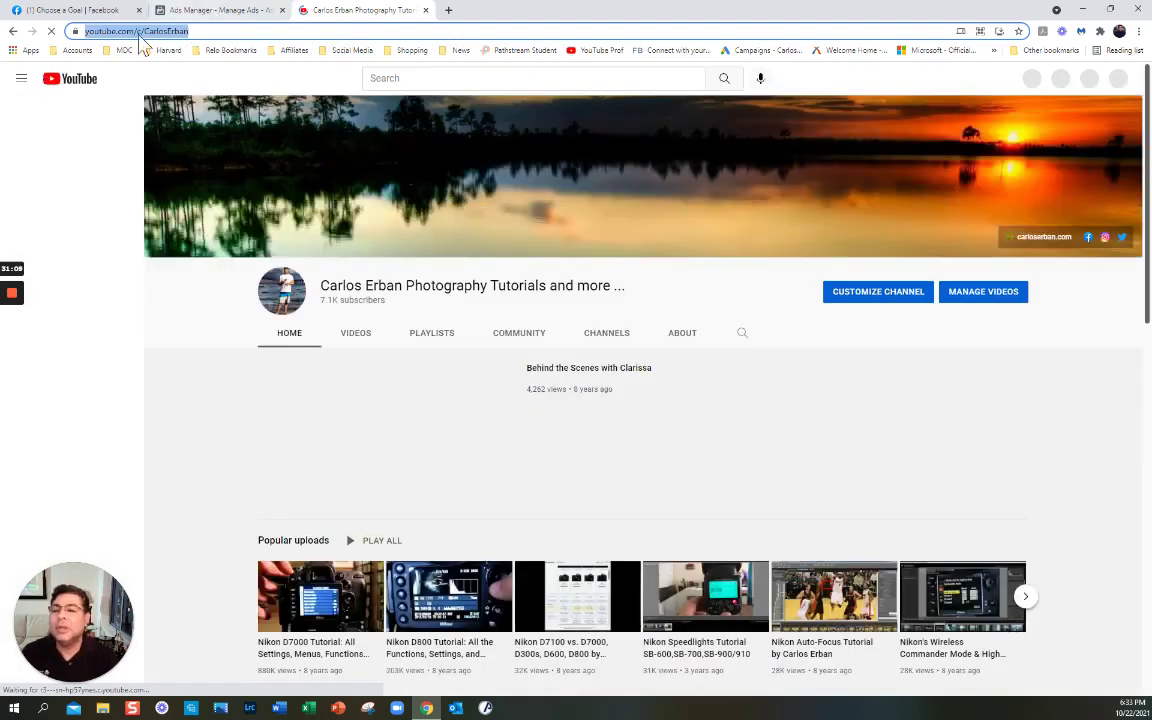
left_click(232, 12)
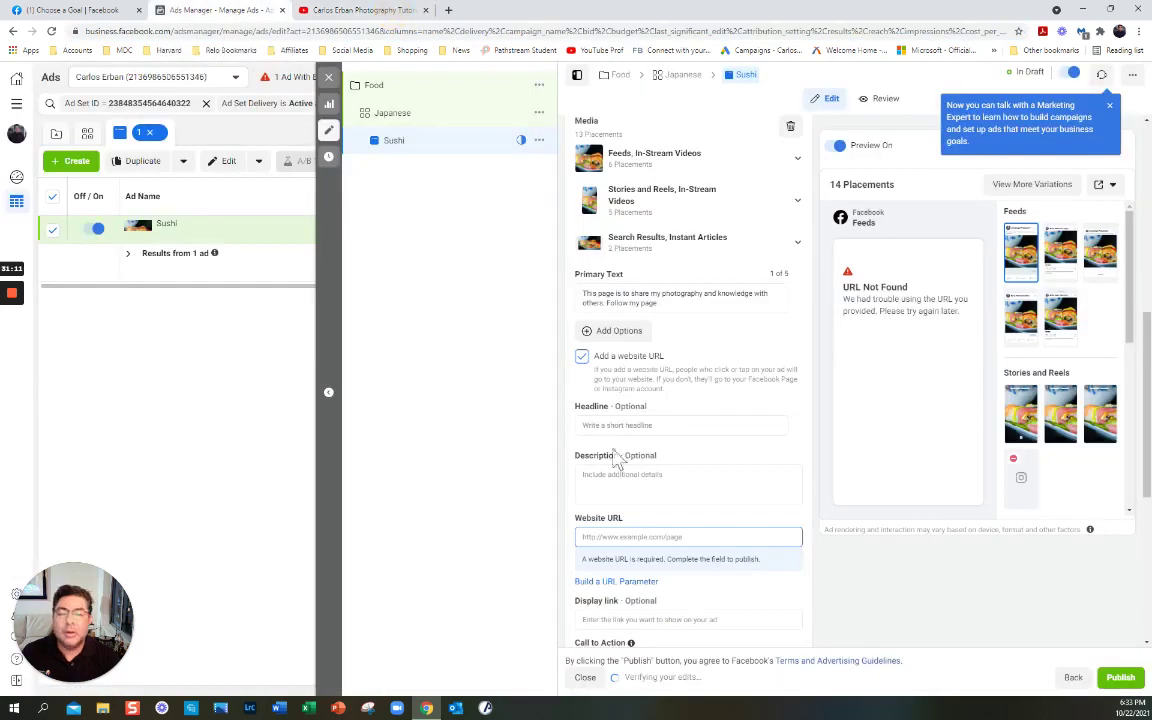
left_click(690, 538)
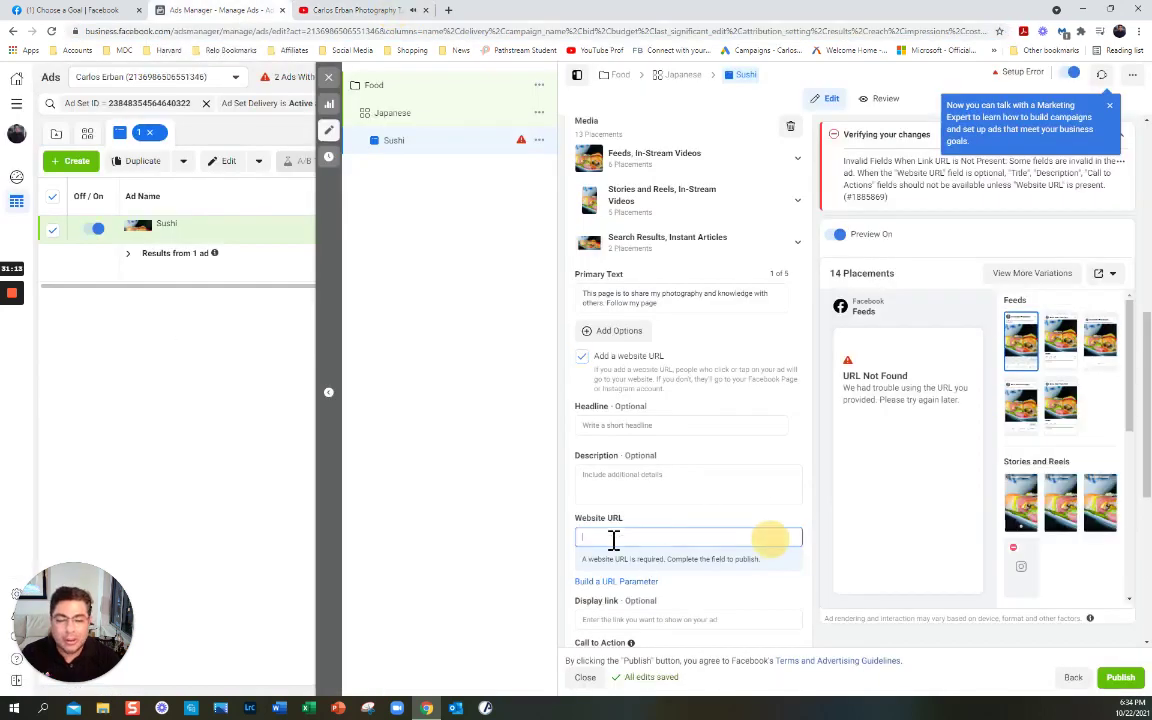
key("ctrl+v")
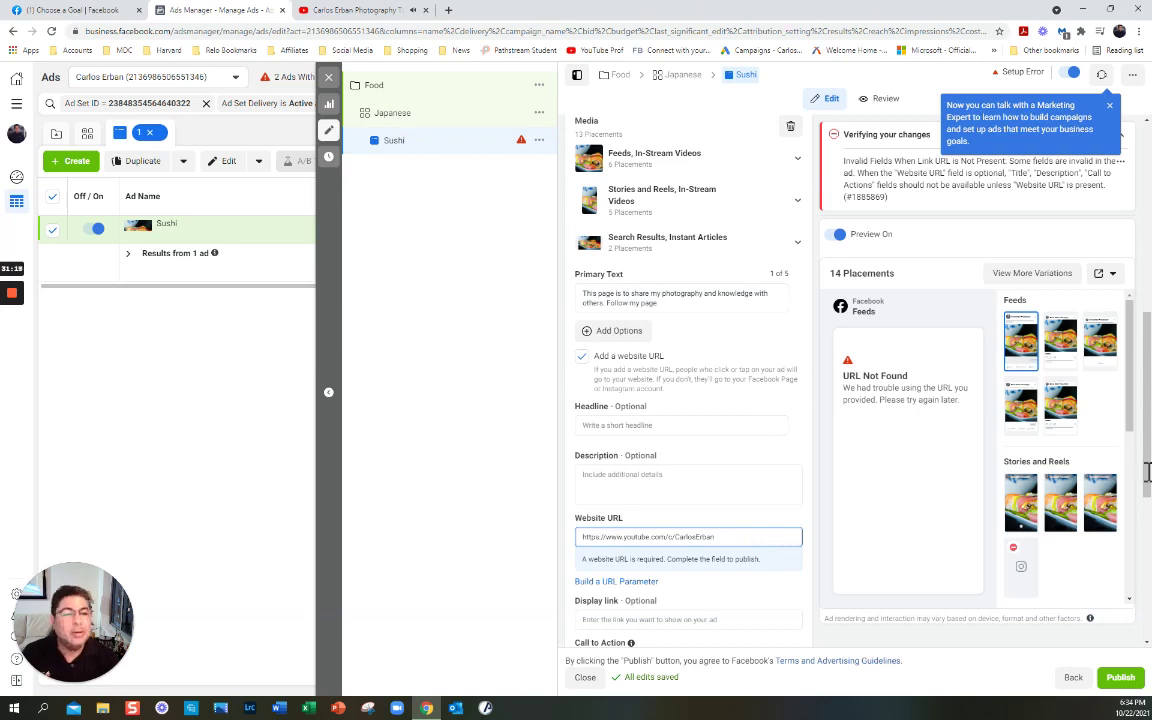
scroll(1147, 480, "up", 2)
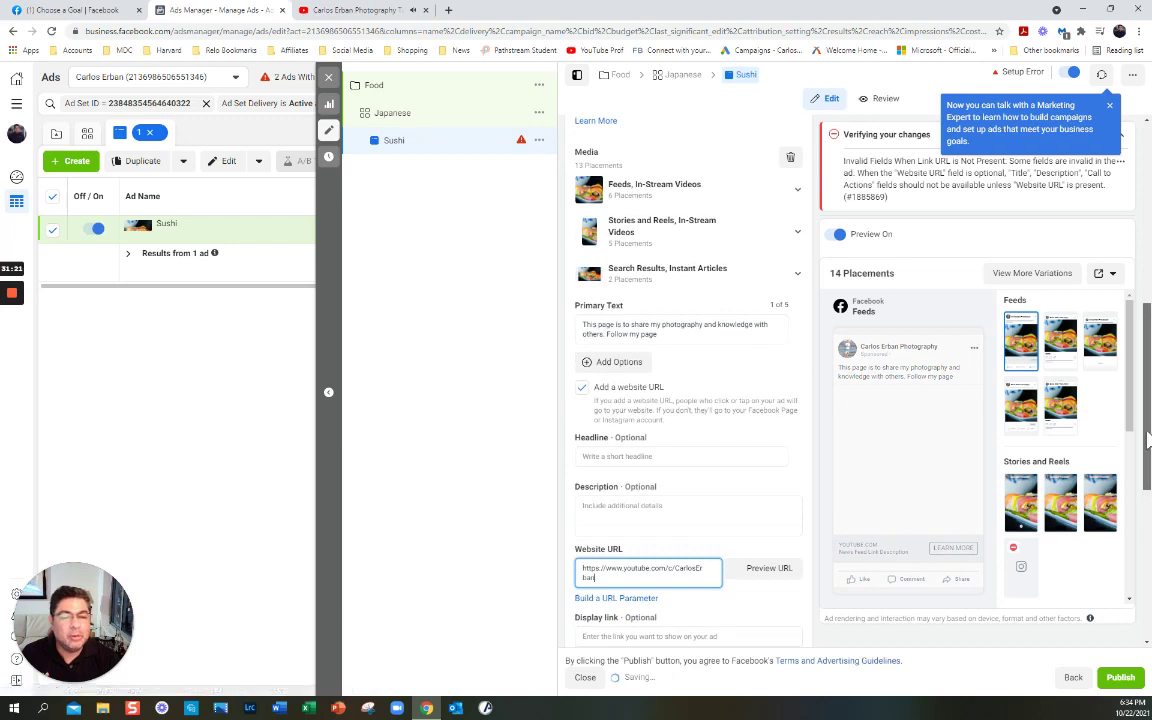
scroll(1147, 465, "down", 1)
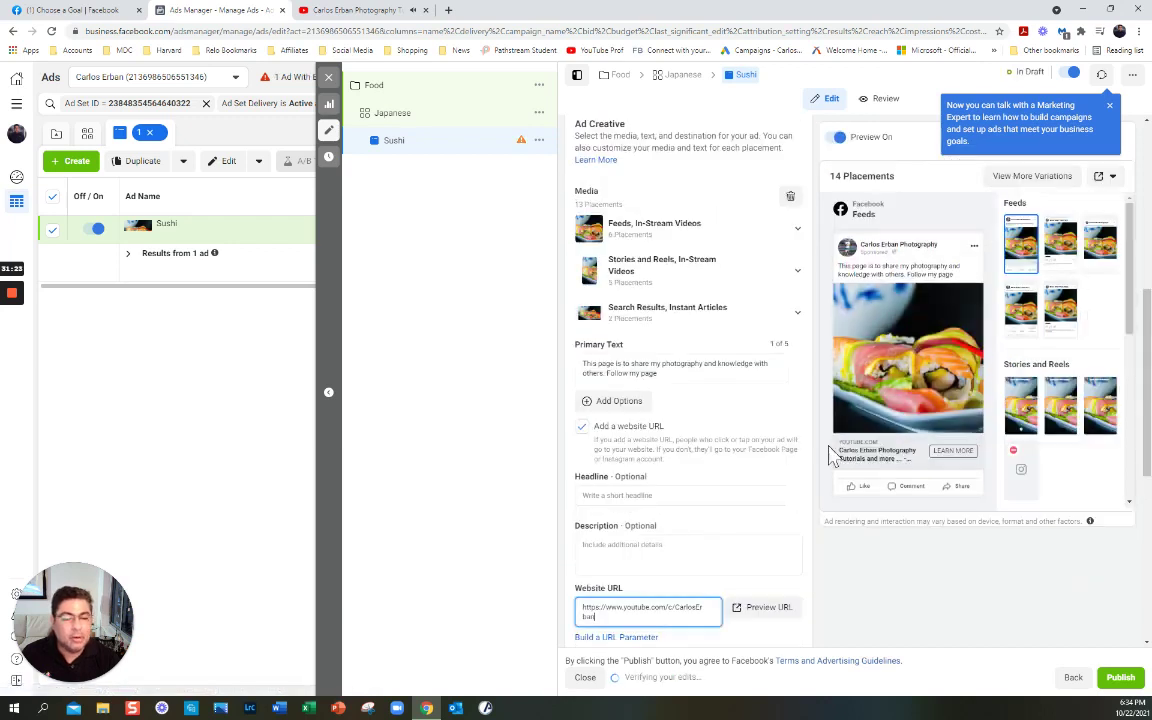
Step: Look through the Sushi ad's website link, call to action, language and tracking settings, and dismiss the Marketing Expert tip
mouse_move(866, 468)
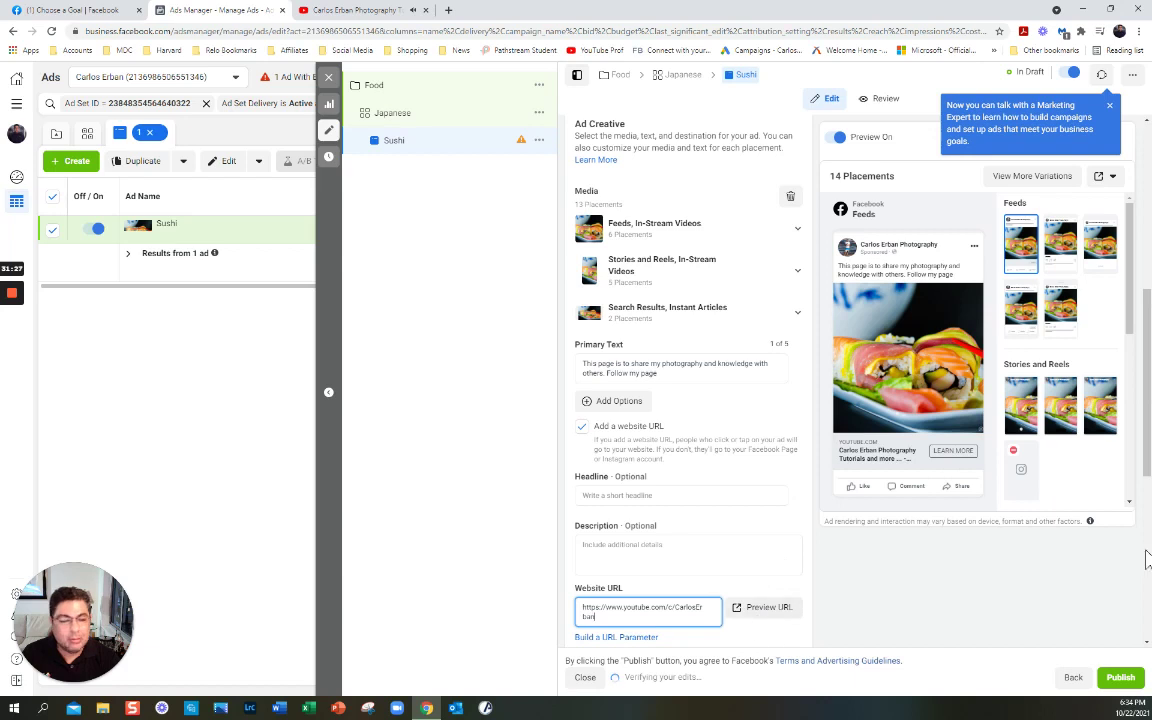
scroll(1148, 470, "down", 3)
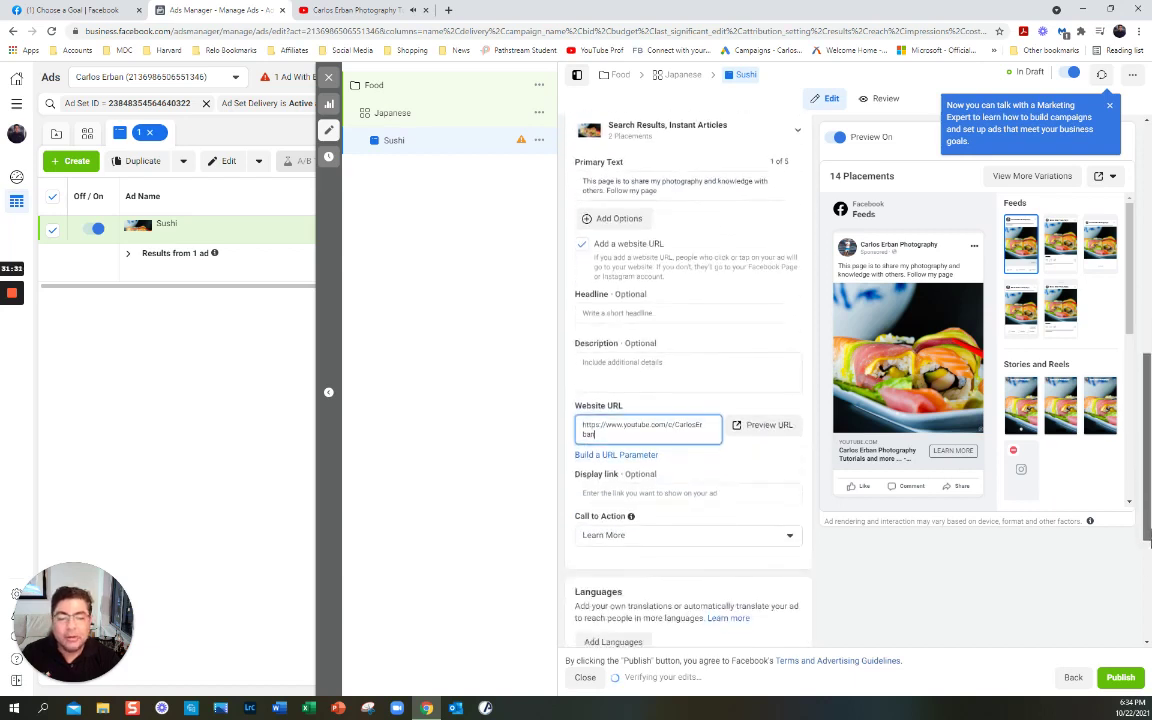
scroll(611, 511, "down", 1)
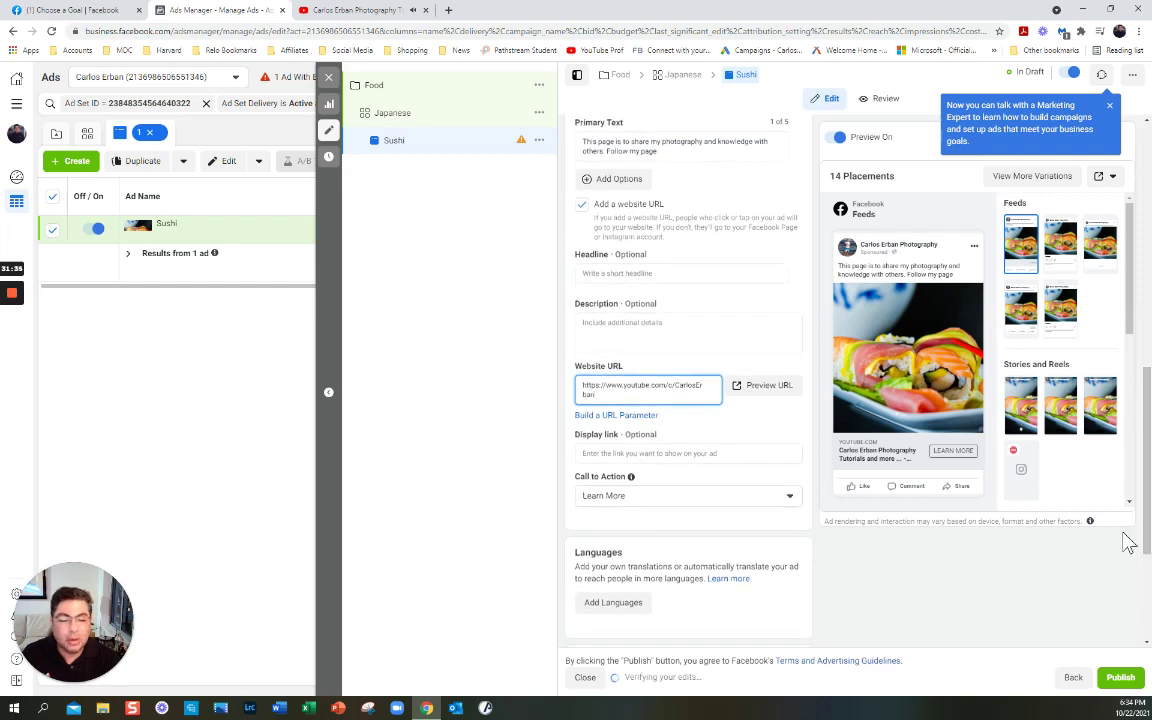
scroll(1148, 600, "down", 3)
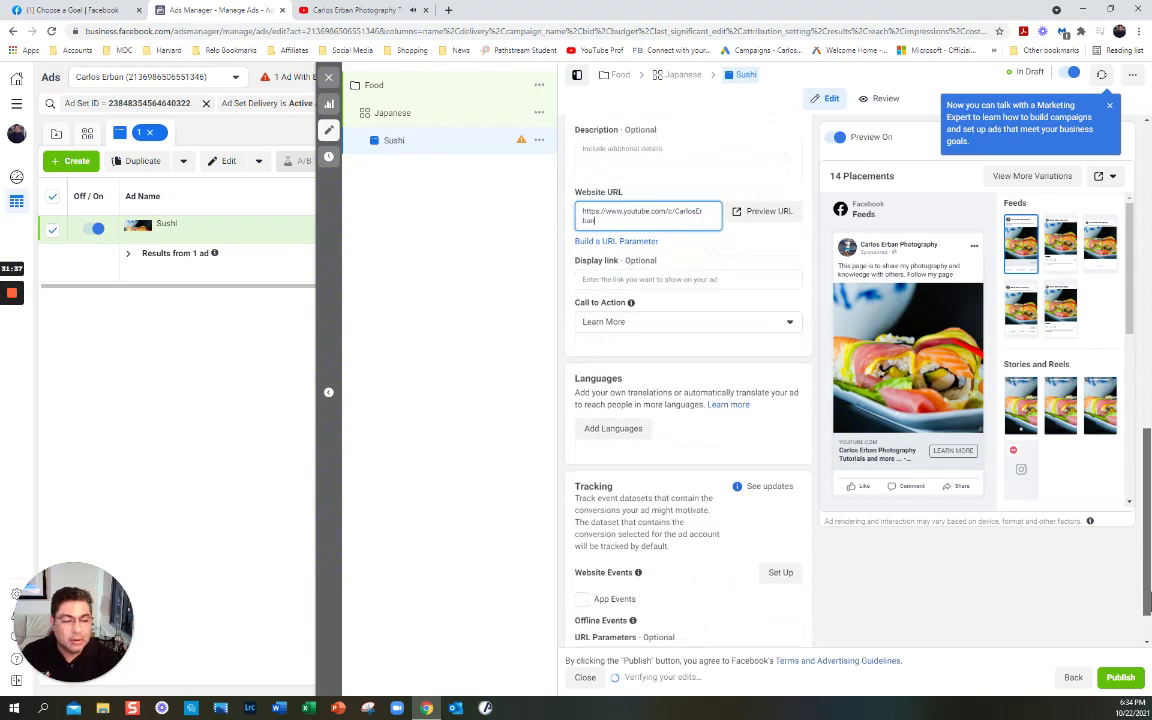
left_click_drag(1148, 600, 1148, 215)
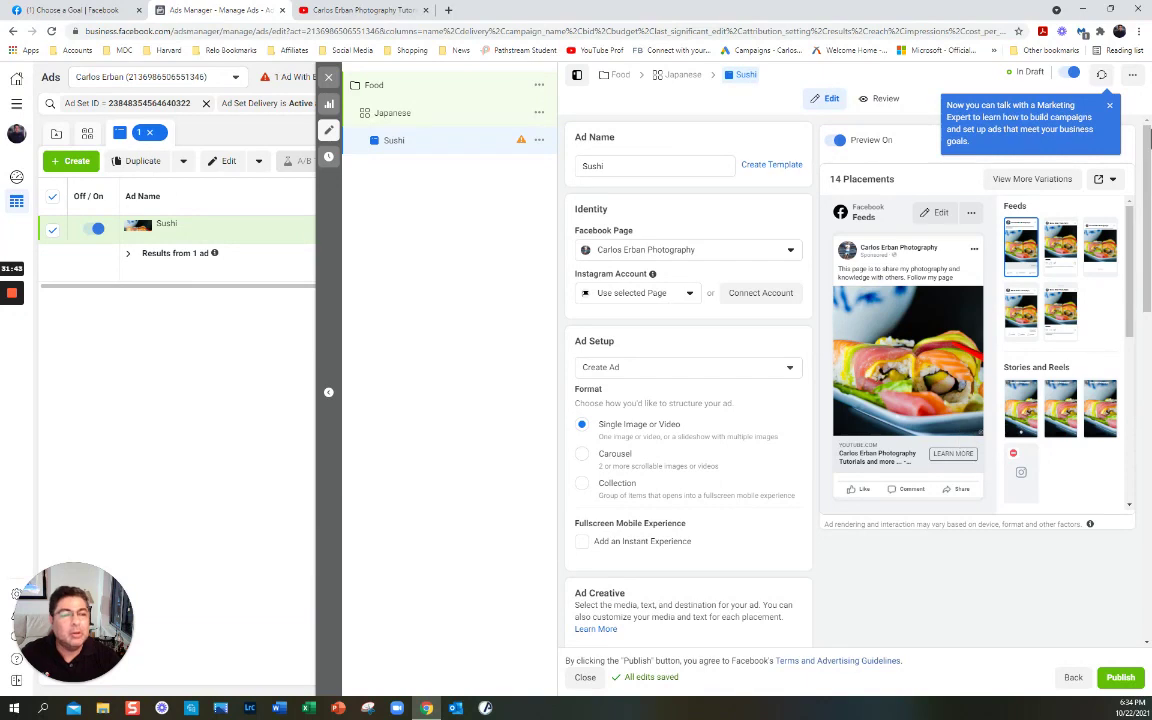
left_click(1110, 106)
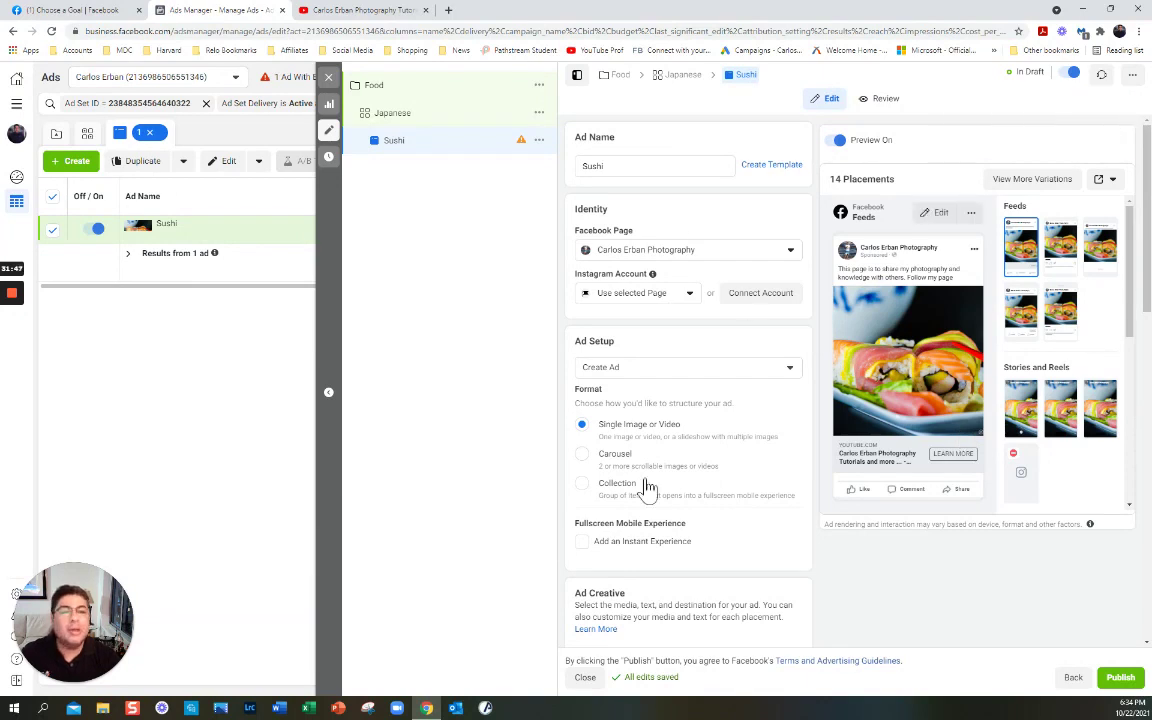
Step: Review the Sushi ad's summary and its Mobile News Feed preview
left_click(866, 106)
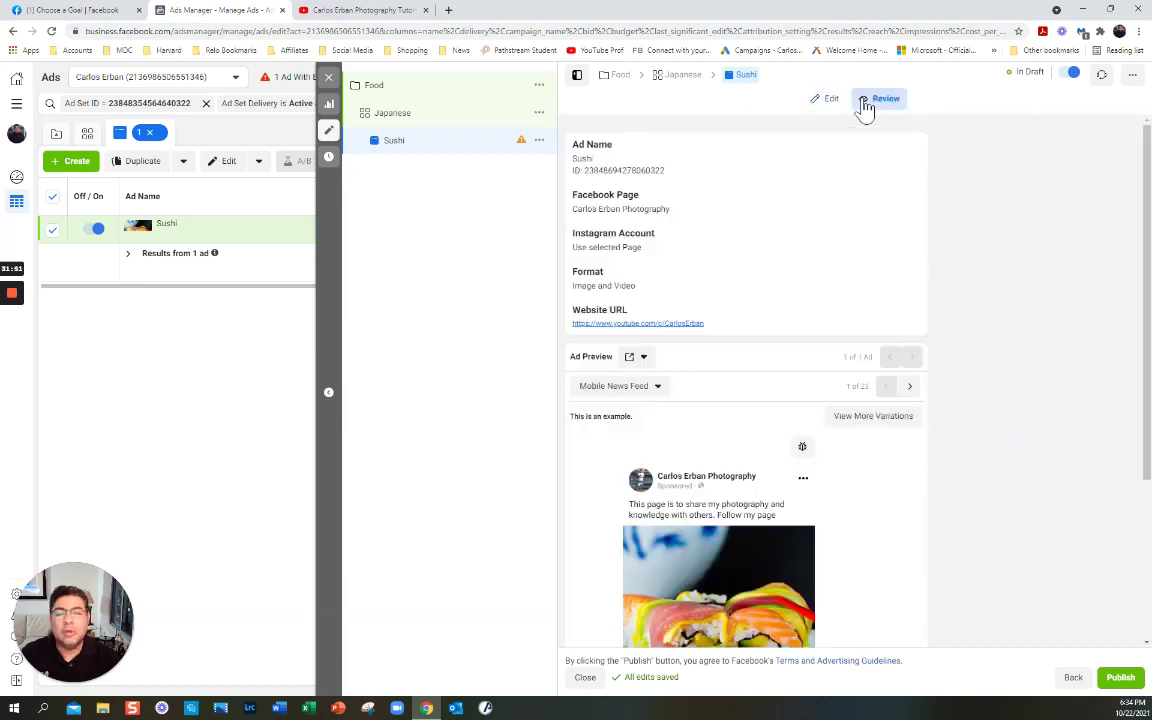
scroll(1060, 465, "down", 3)
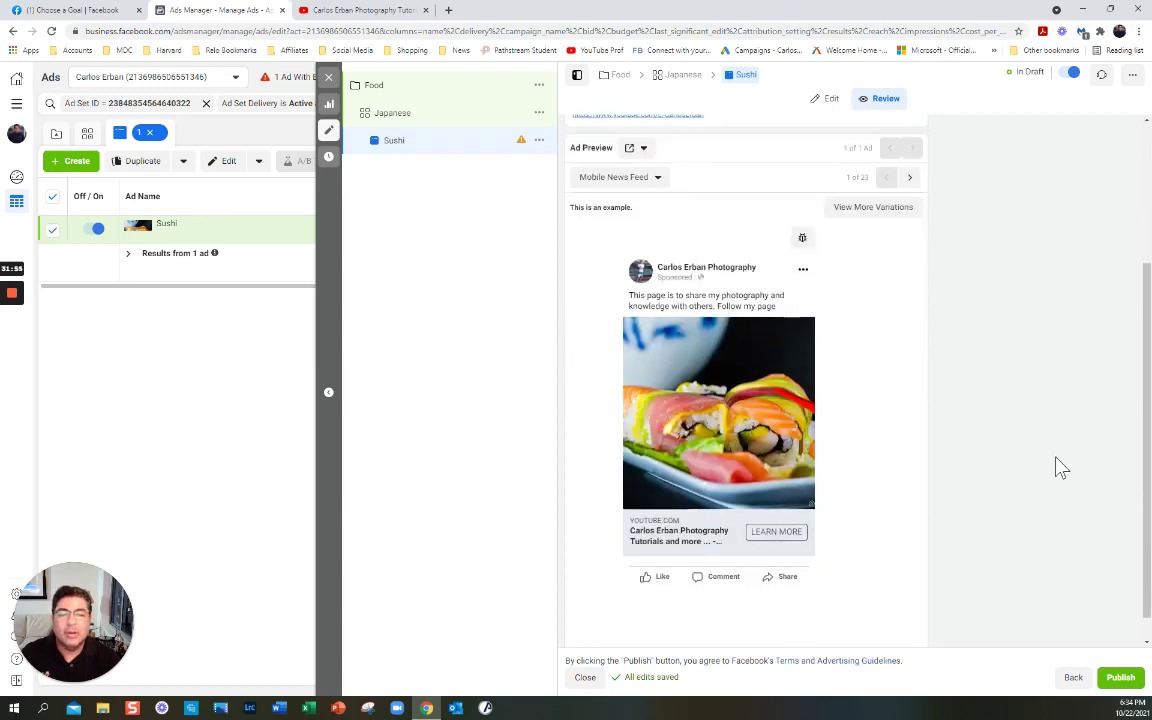
scroll(1061, 467, "down", 1)
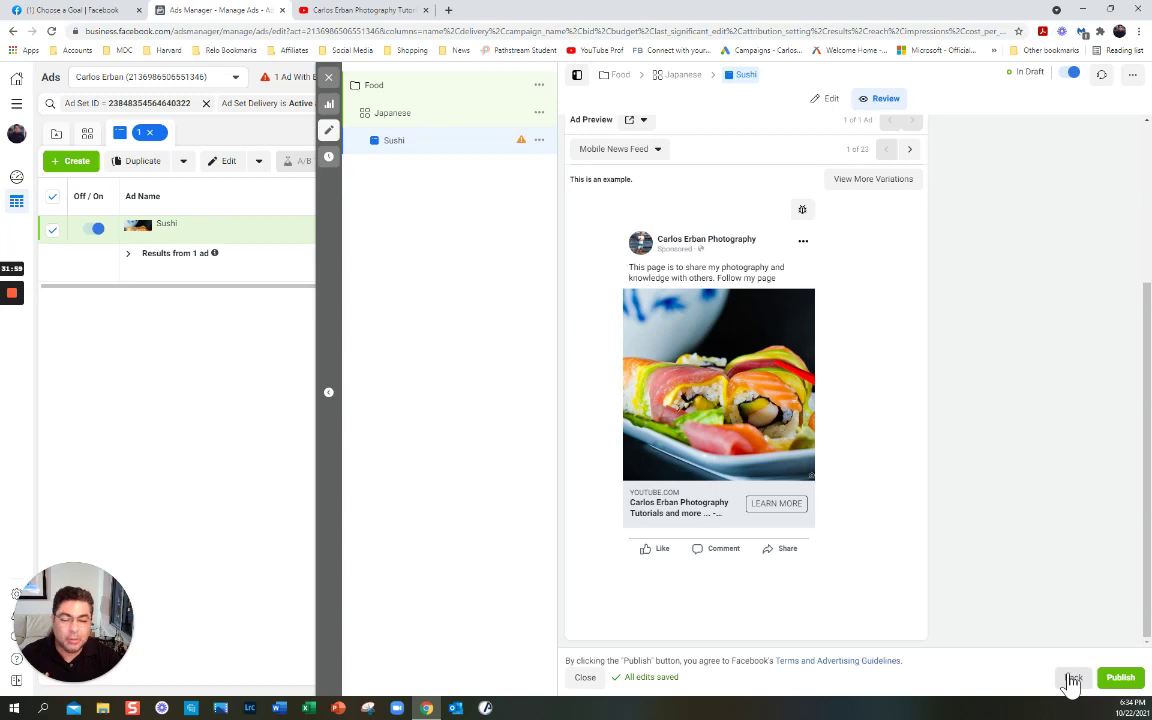
Step: Close the Sushi ad's editor without publishing the draft items and switch the ad off in the Ads list
left_click(582, 680)
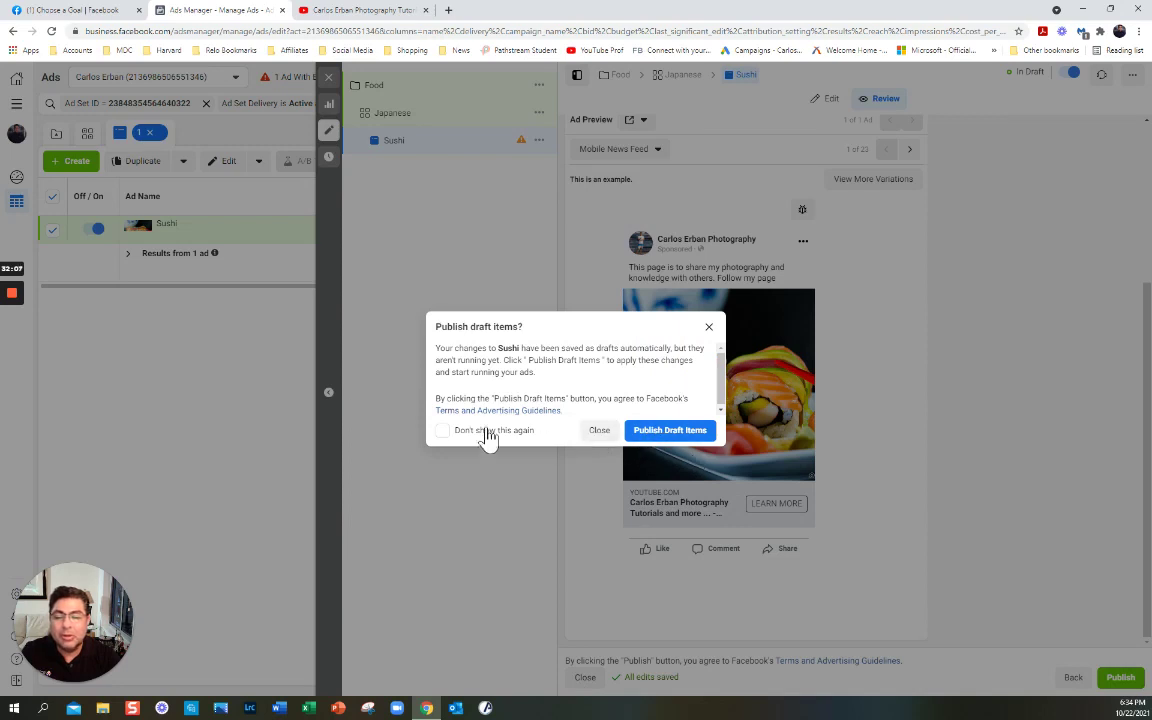
left_click(599, 432)
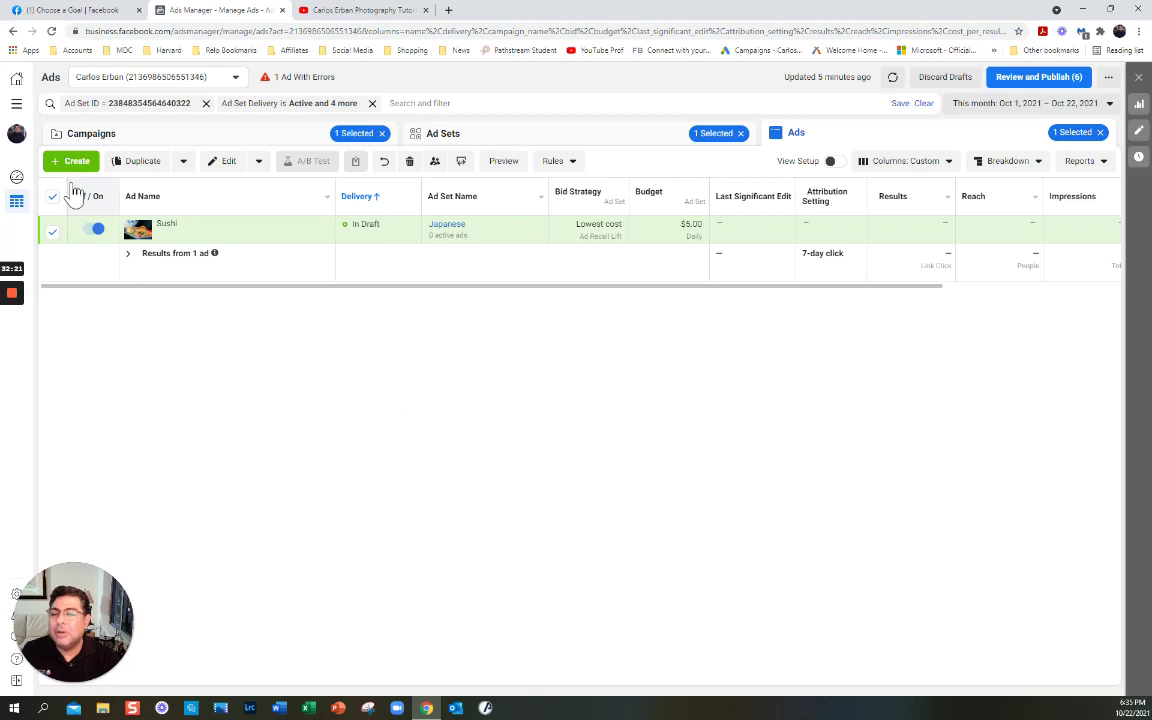
left_click(88, 230)
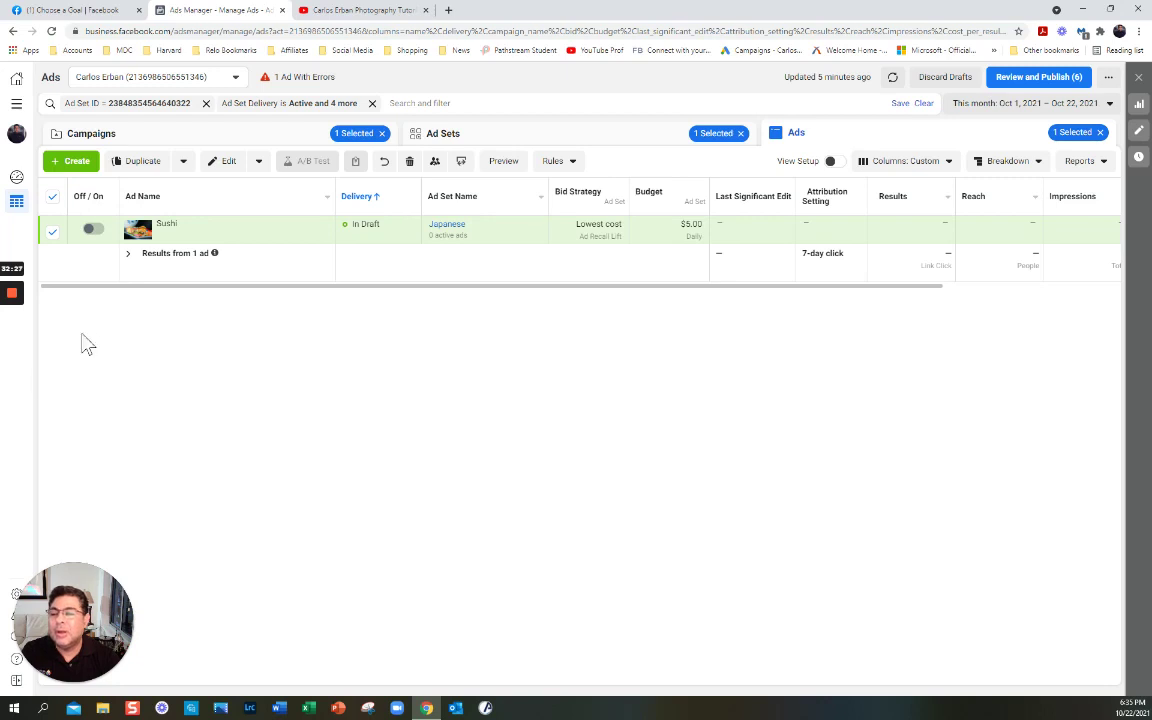
mouse_move(10, 335)
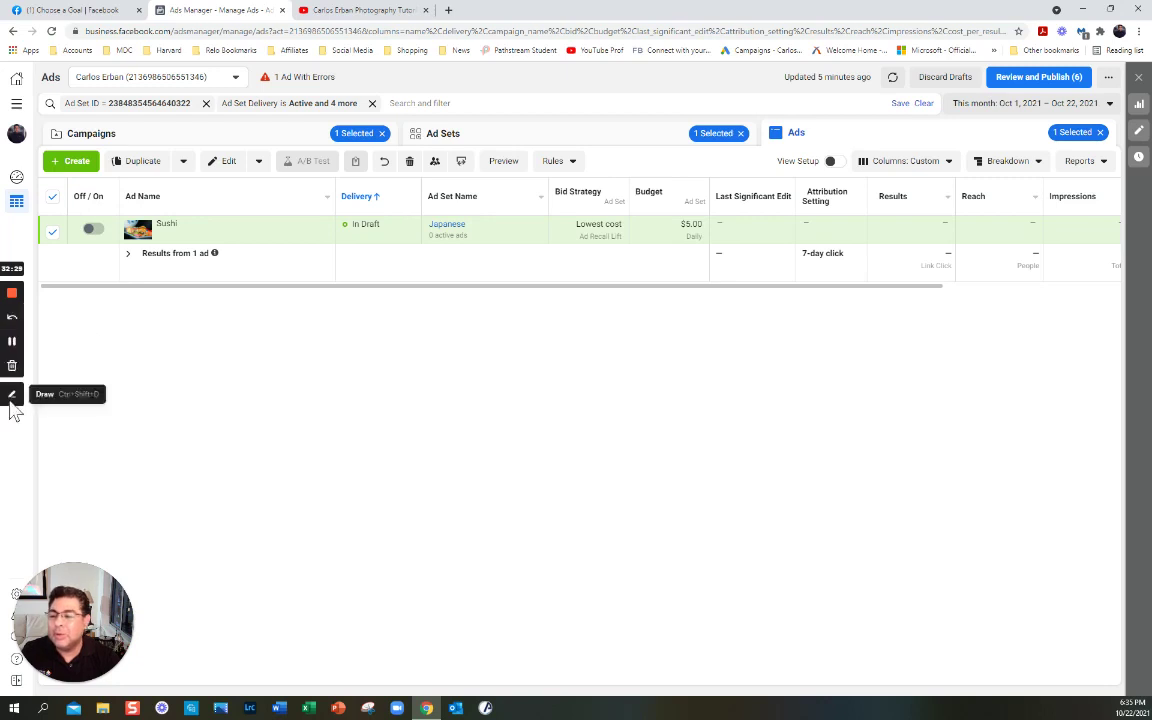